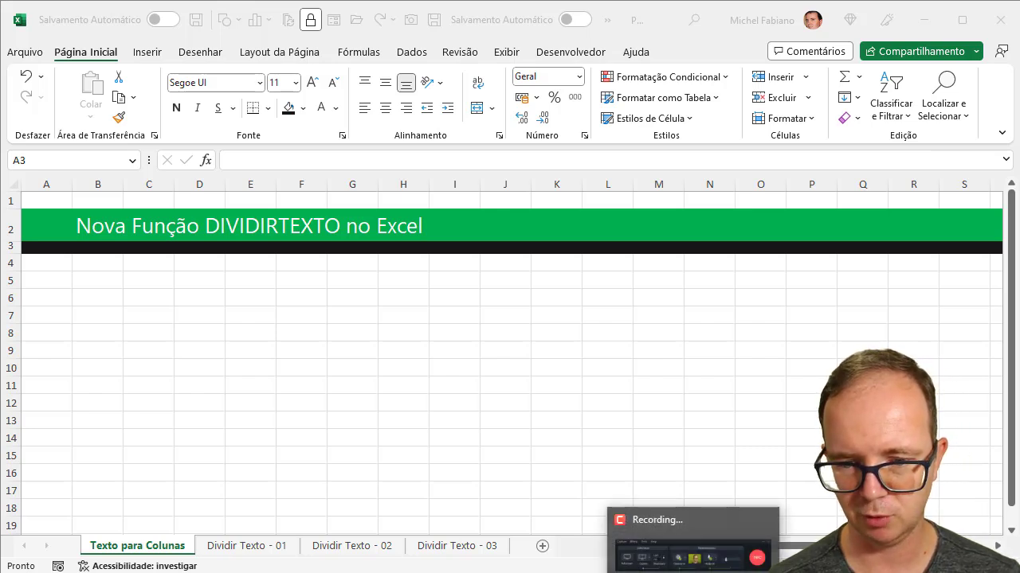
# Copy the ten sales lines from the text file into B6:B15 and autofit column B
pyautogui.click(637, 518)
pyautogui.click(555, 361)
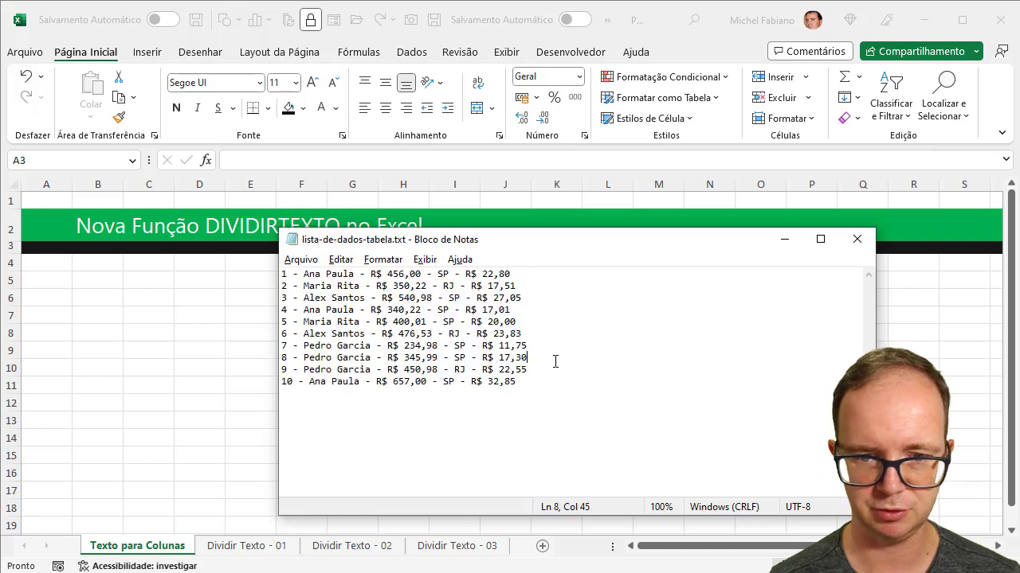
pyautogui.moveTo(517, 381); pyautogui.dragTo(268, 255)
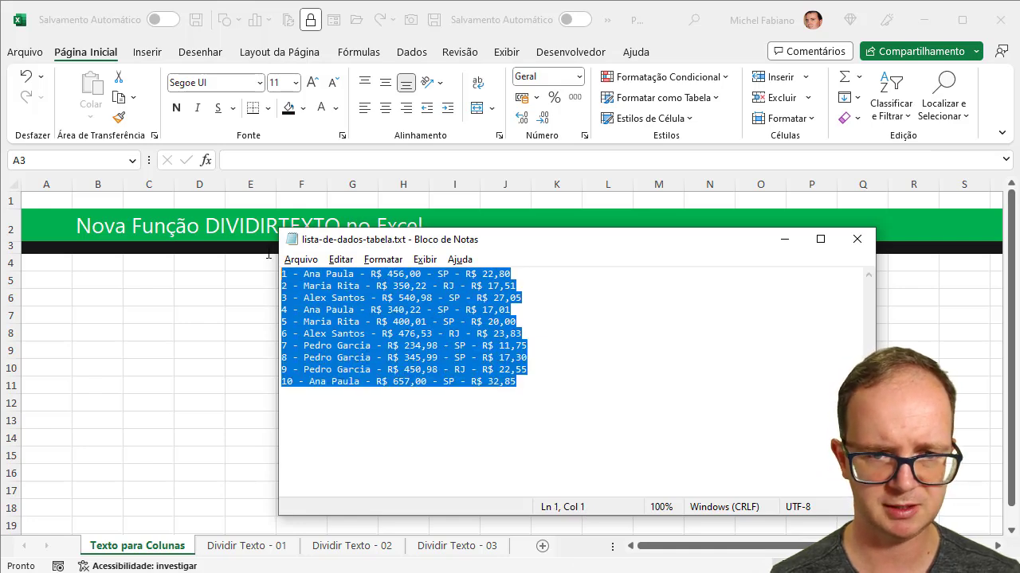
pyautogui.click(104, 300)
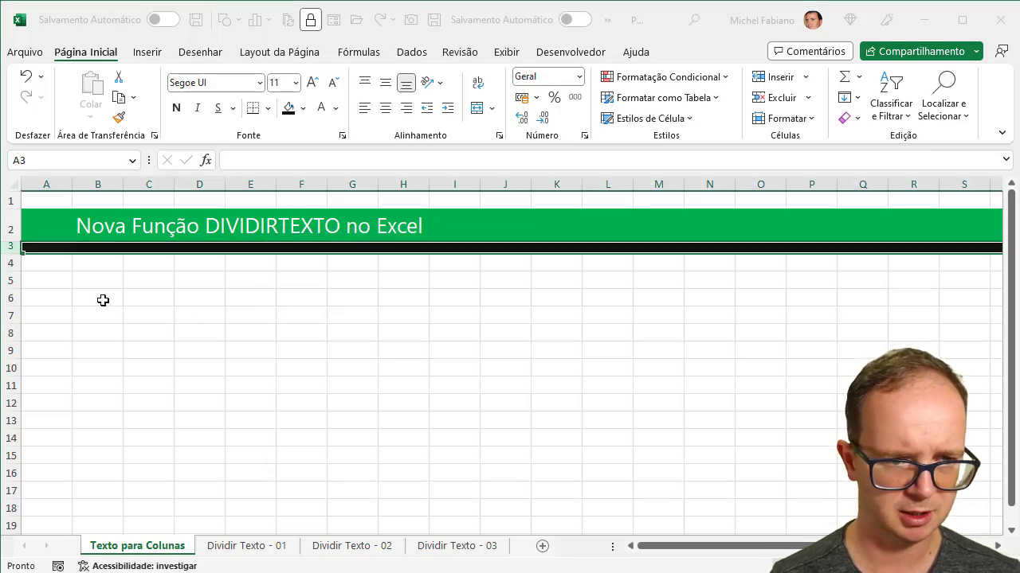
pyautogui.click(92, 116)
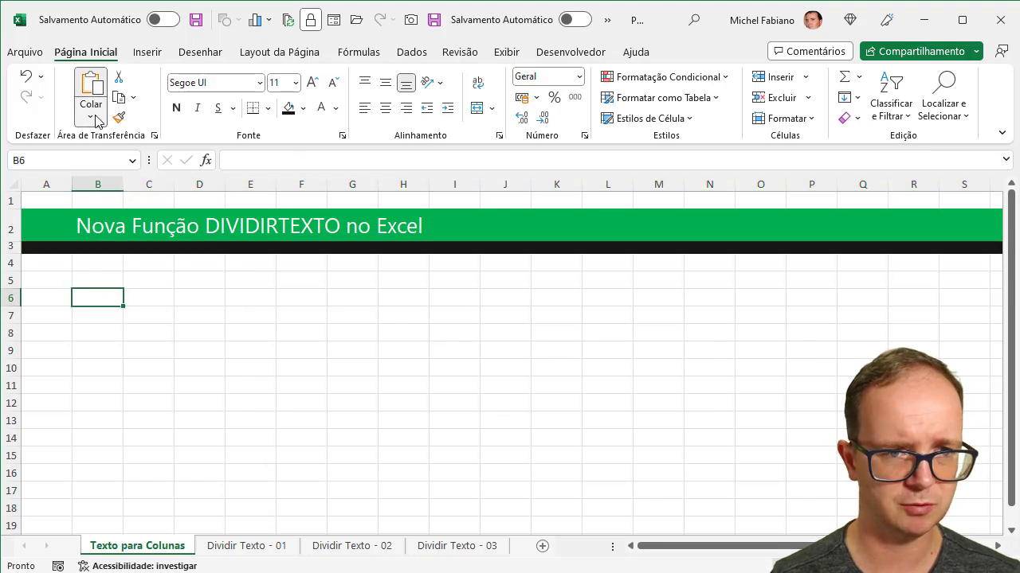
pyautogui.click(89, 165)
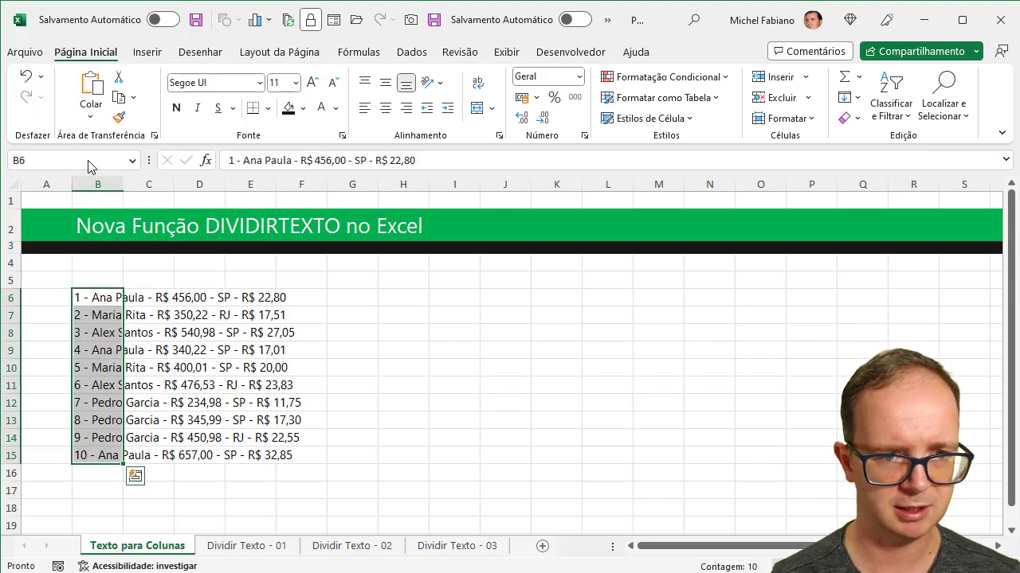
pyautogui.doubleClick(123, 186)
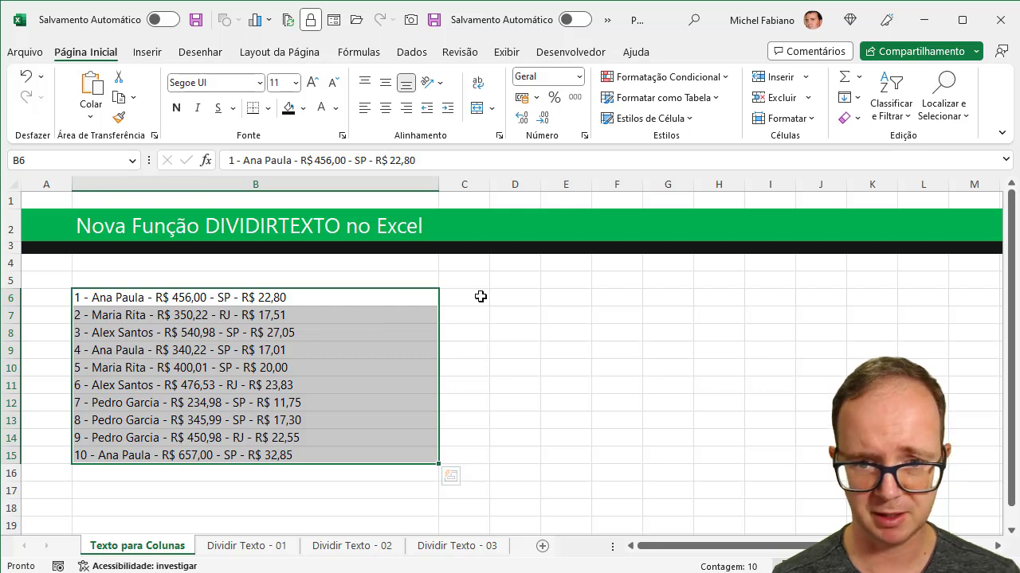
# Enter the headers ID, Nome, Valor, Local and Comissão in D5:H5, then select B6:B15
pyautogui.click(513, 282)
pyautogui.write('lD')
pyautogui.press('Tab')
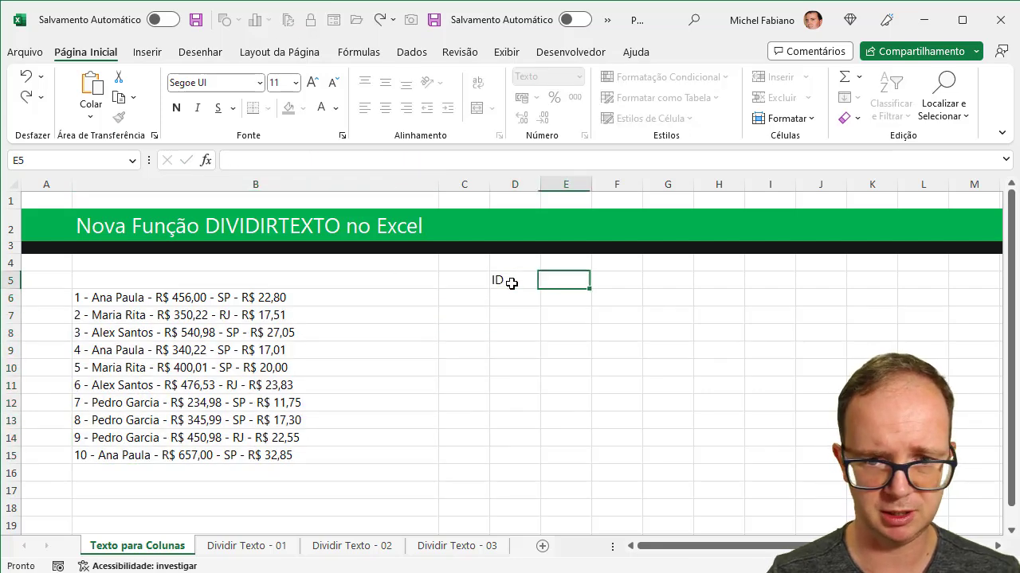
pyautogui.write('Nome')
pyautogui.press('Tab')
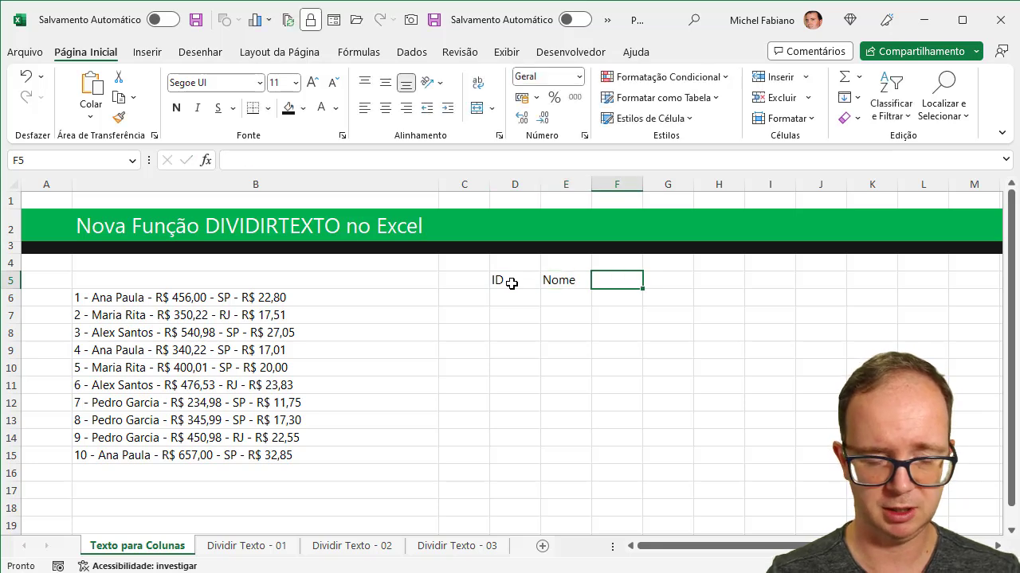
pyautogui.write('Valor')
pyautogui.press('Tab')
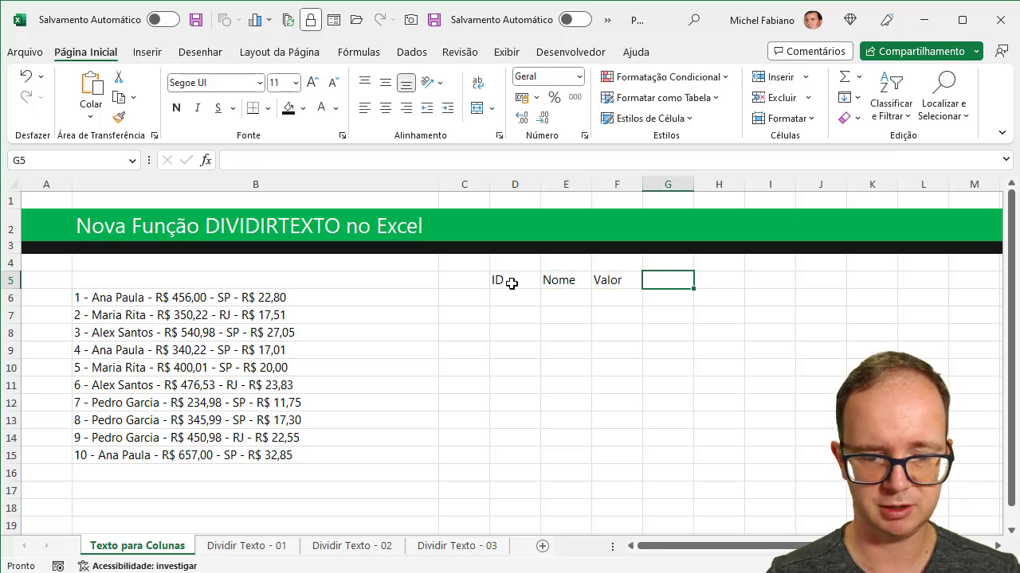
pyautogui.write('Local')
pyautogui.press('Tab')
pyautogui.write('Co')
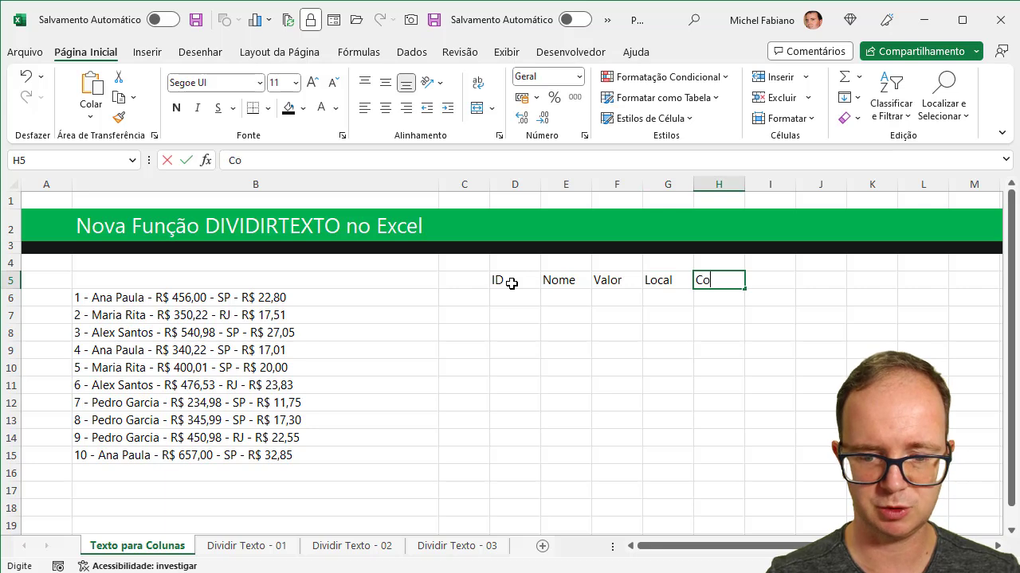
pyautogui.write('missão')
pyautogui.press('Return')
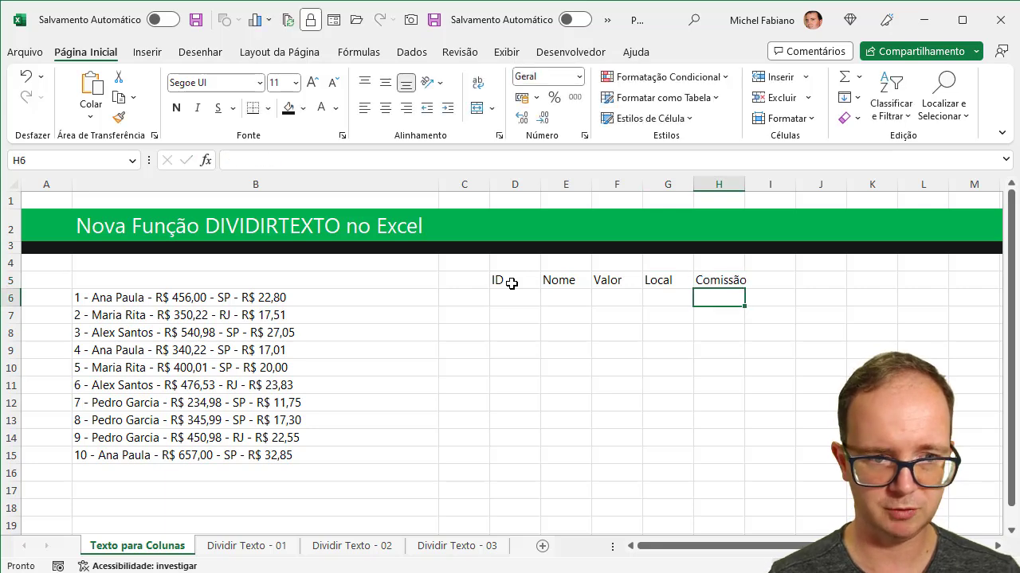
pyautogui.moveTo(272, 297); pyautogui.dragTo(255, 455)
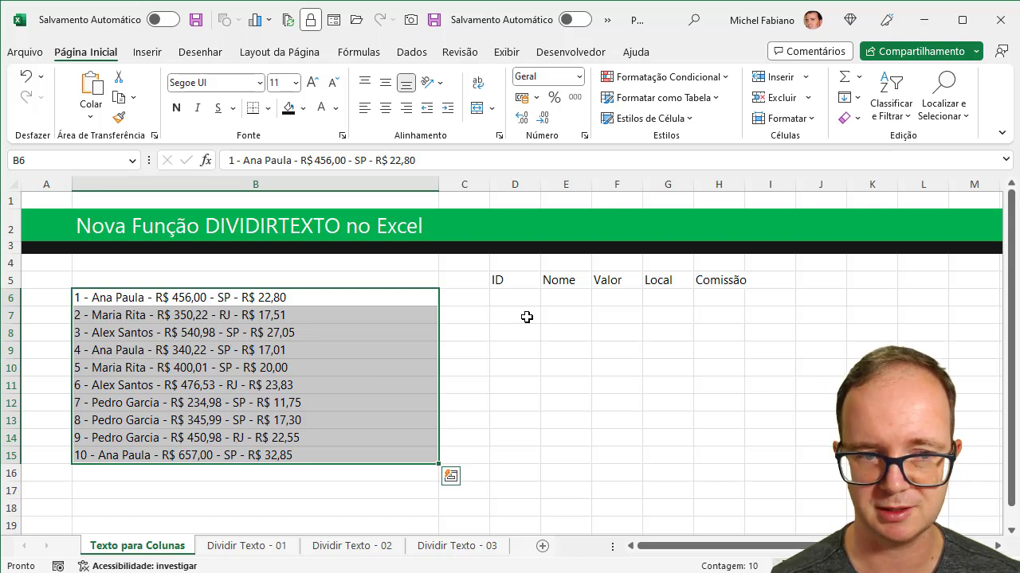
# Start Text to Columns on the selected lines using the Delimitado option
pyautogui.click(412, 53)
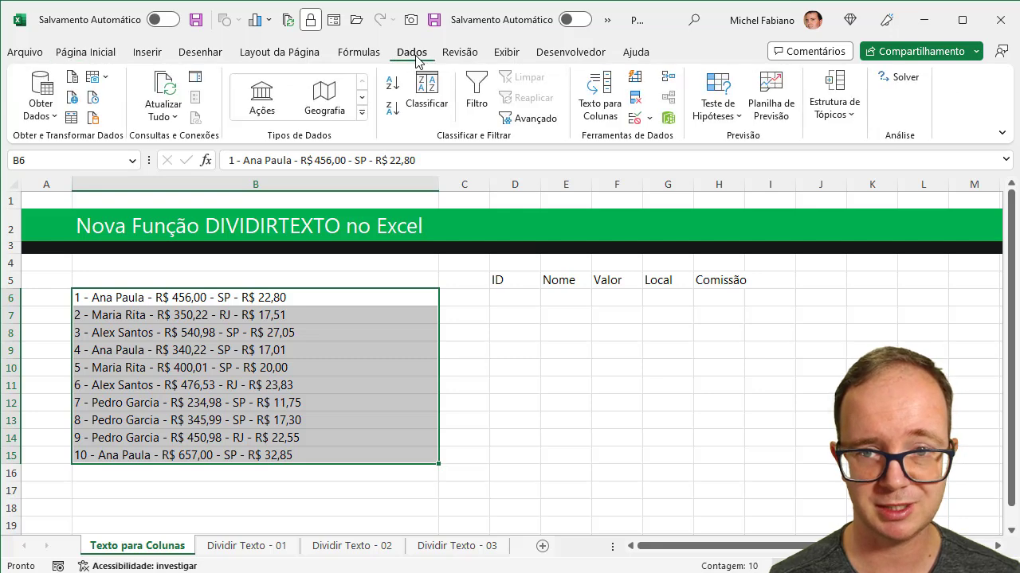
pyautogui.click(603, 107)
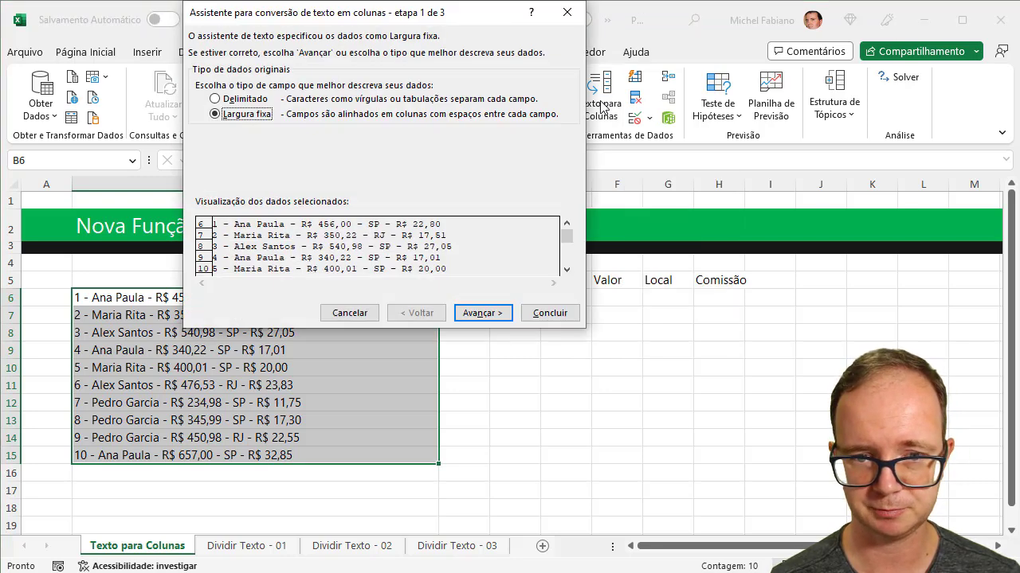
pyautogui.click(233, 101)
pyautogui.click(241, 115)
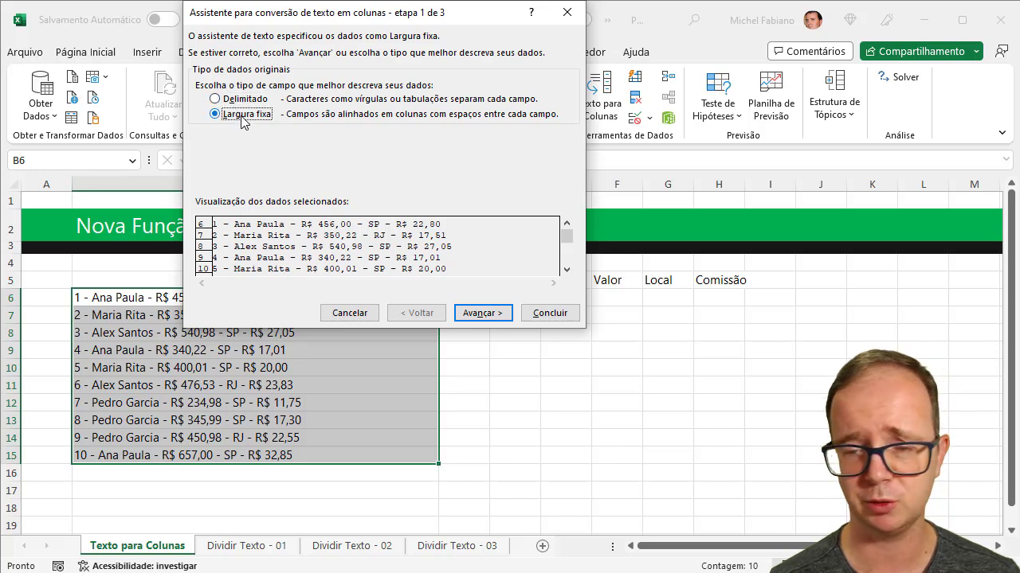
pyautogui.click(250, 103)
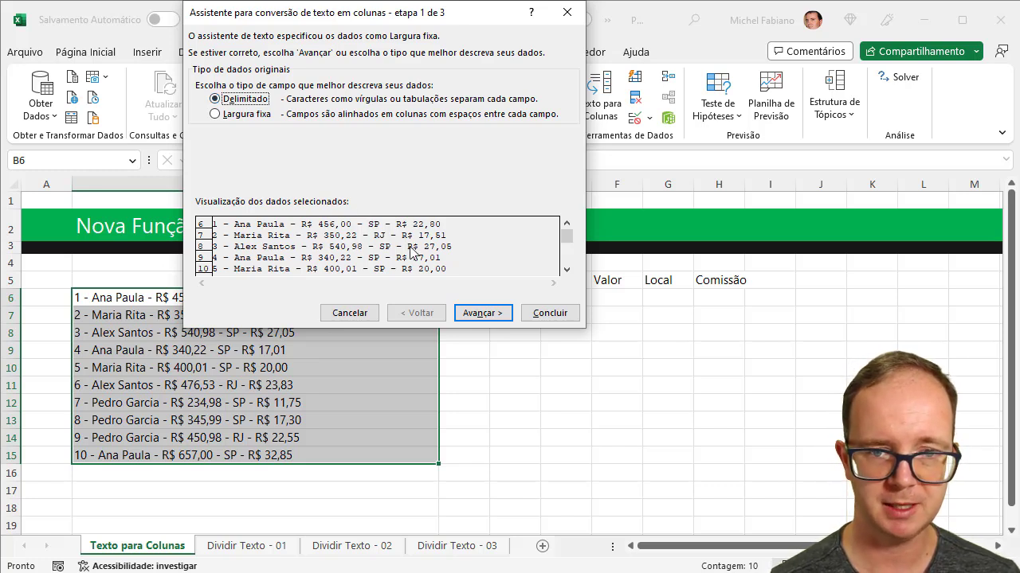
pyautogui.click(486, 316)
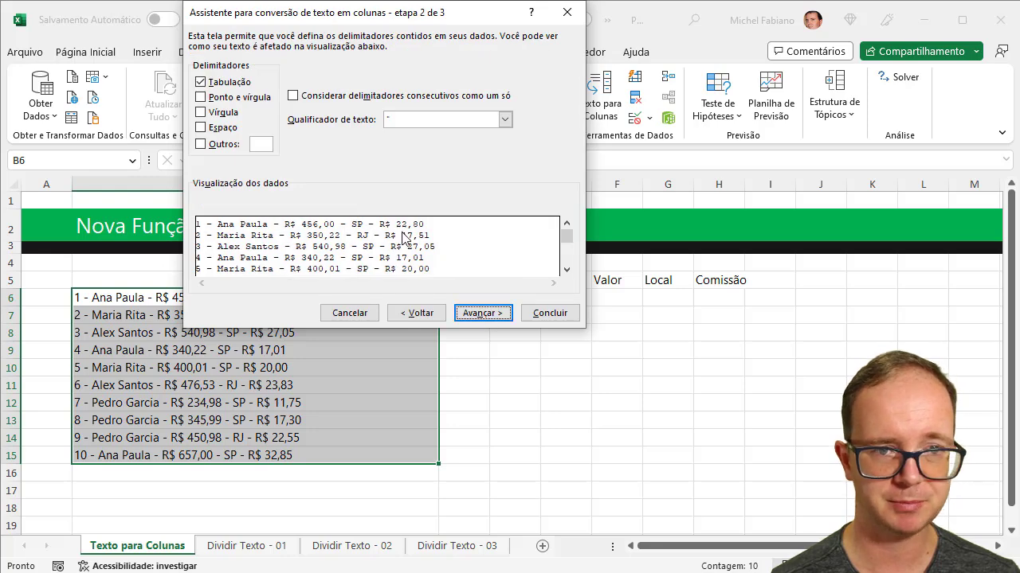
# Use a hyphen '-' as the only delimiter, with Tabulação unchecked
pyautogui.click(201, 83)
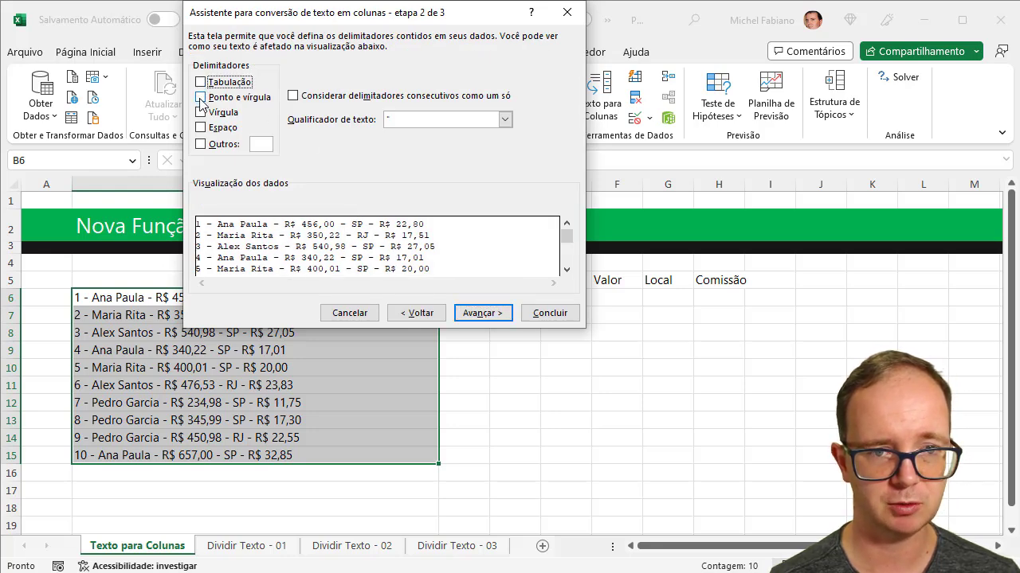
pyautogui.click(199, 145)
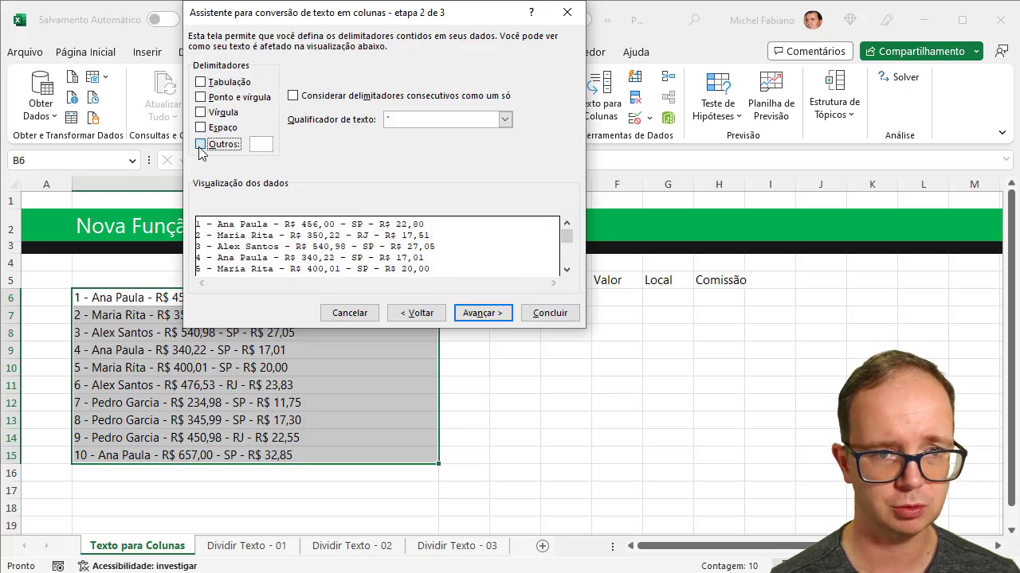
pyautogui.click(267, 151)
pyautogui.write('-')
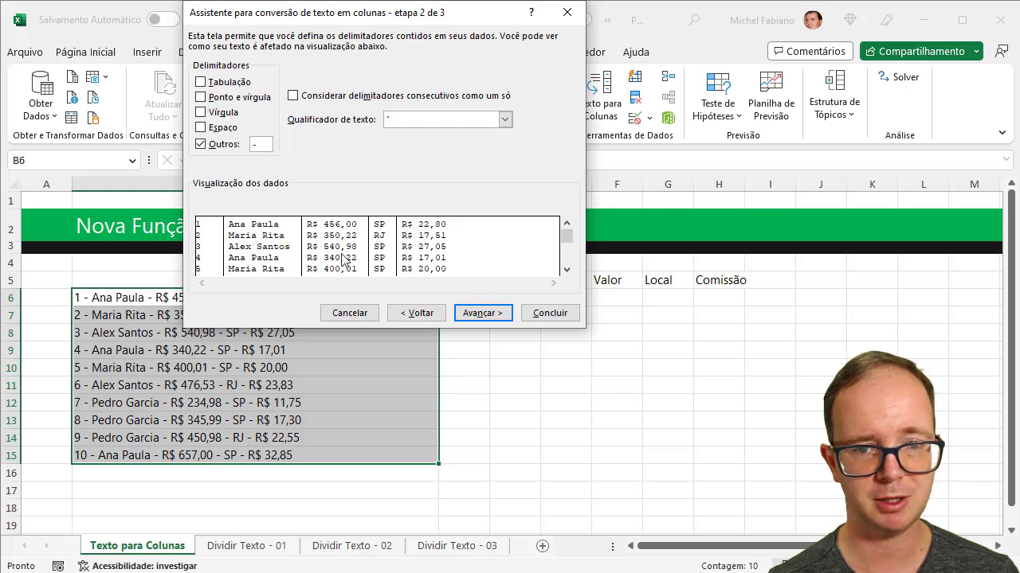
# Set the destination to $D$6 and finish the split
pyautogui.click(498, 317)
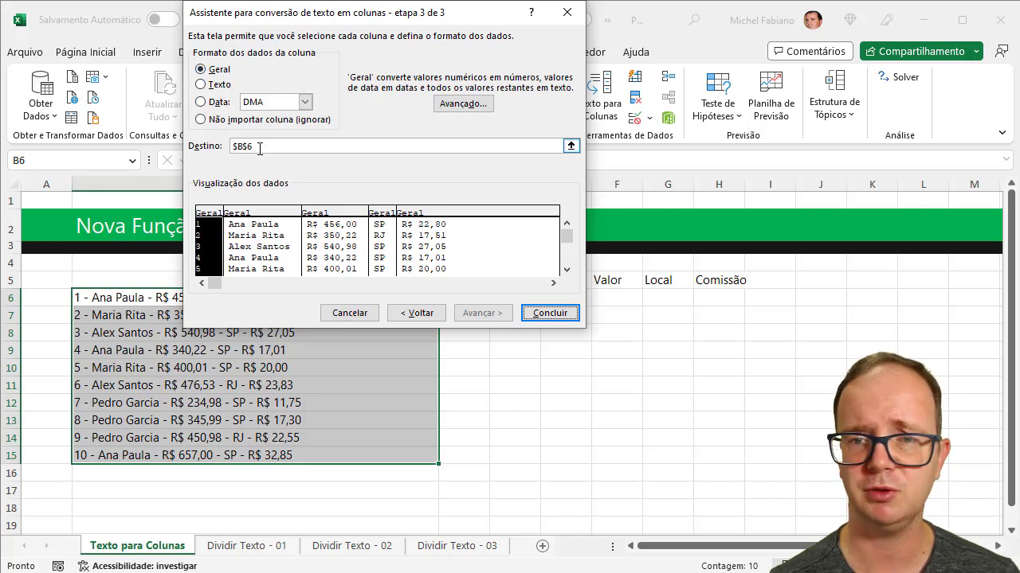
pyautogui.click(570, 147)
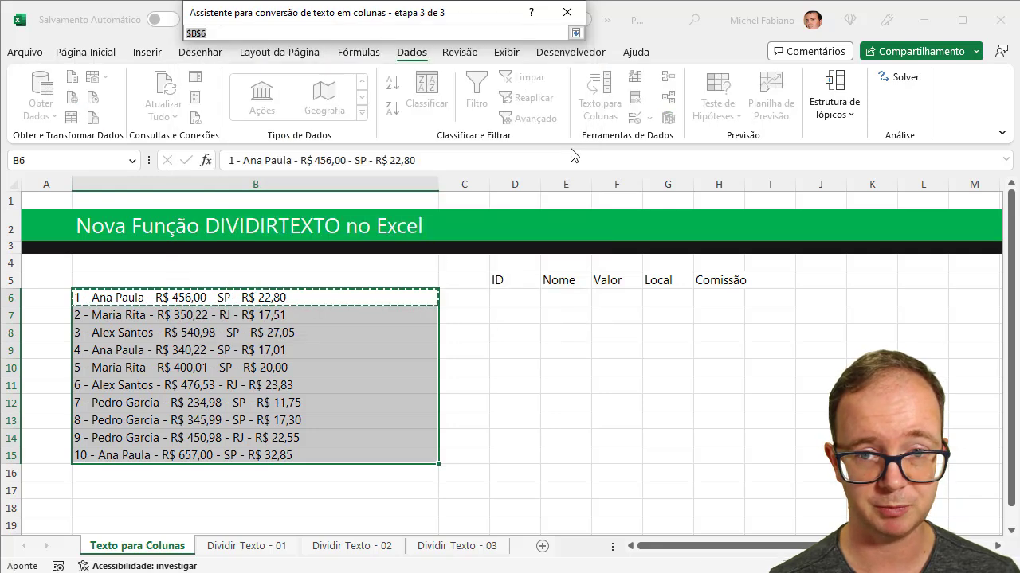
pyautogui.click(511, 302)
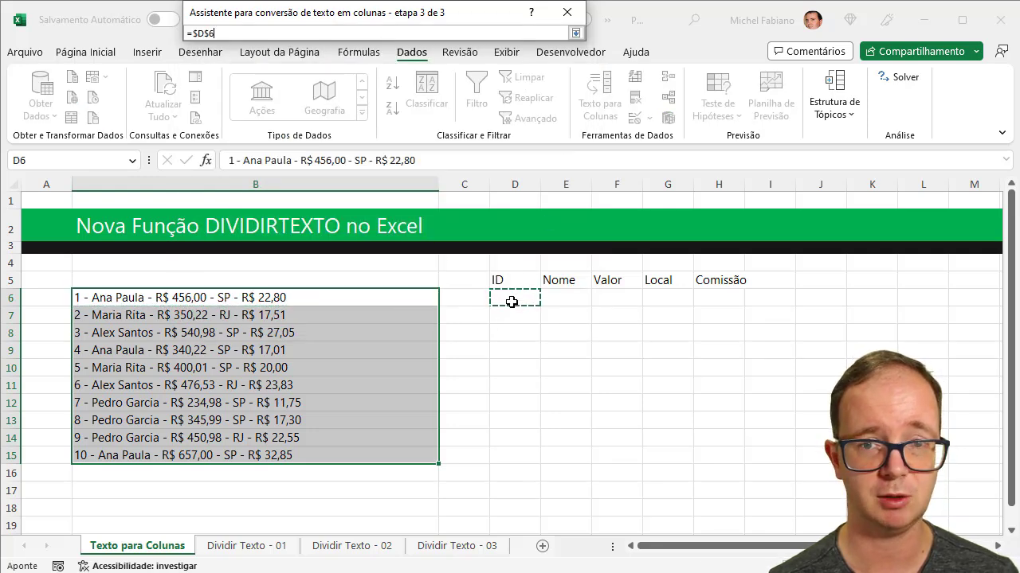
pyautogui.click(574, 32)
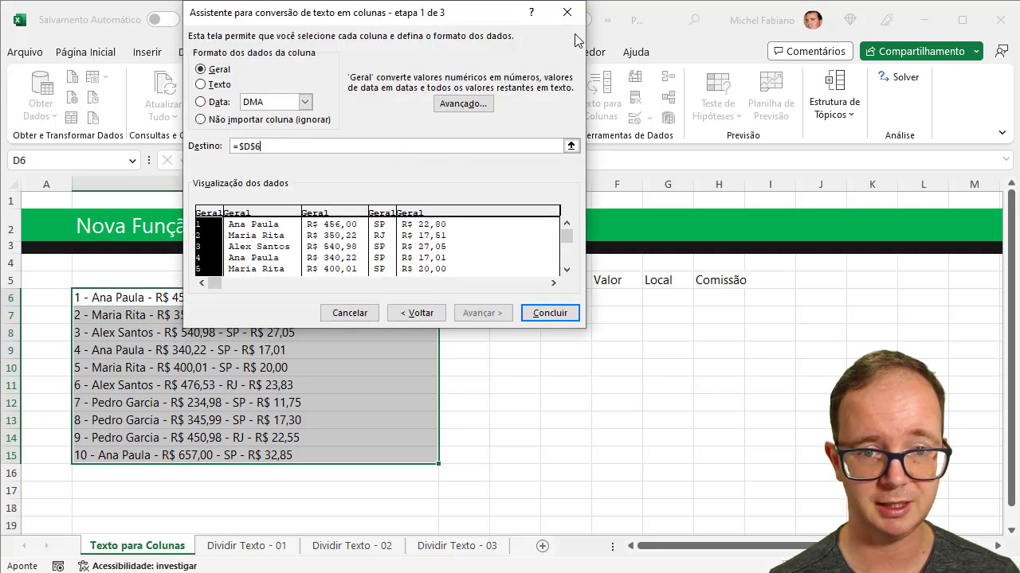
pyautogui.click(538, 315)
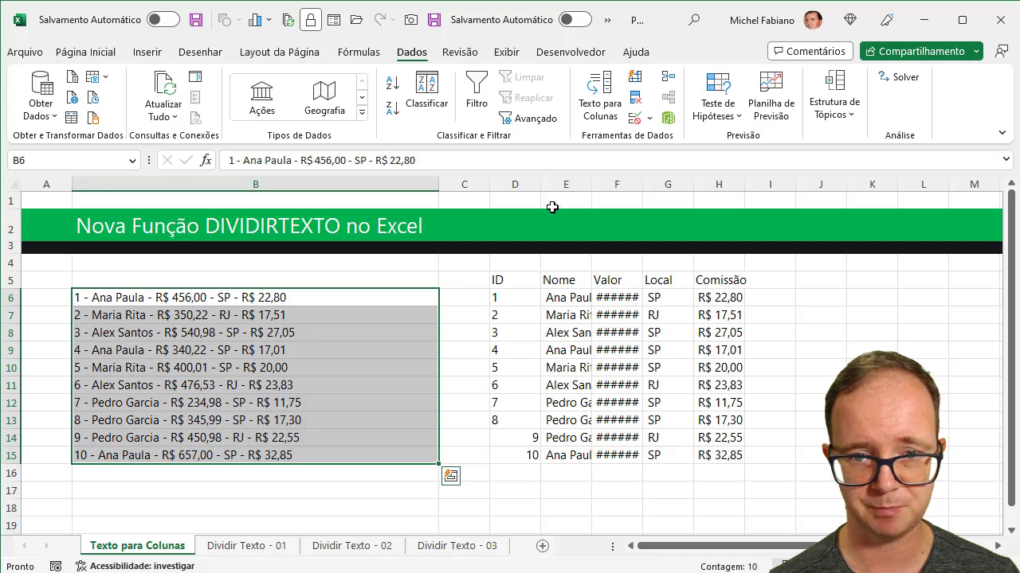
# Fit columns D, E and F to the split IDs, names and amounts
pyautogui.moveTo(540, 184); pyautogui.dragTo(509, 184)
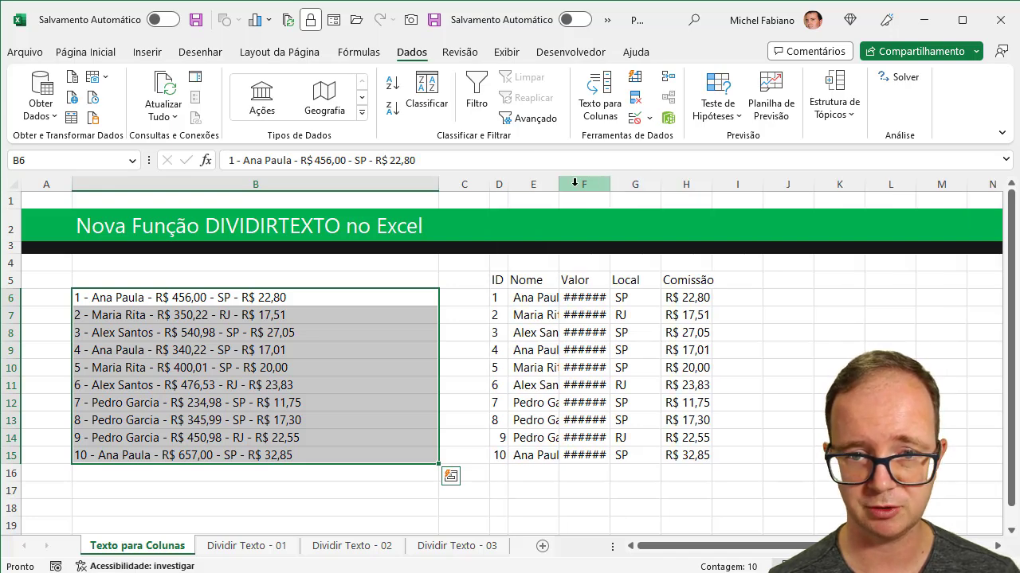
pyautogui.doubleClick(558, 184)
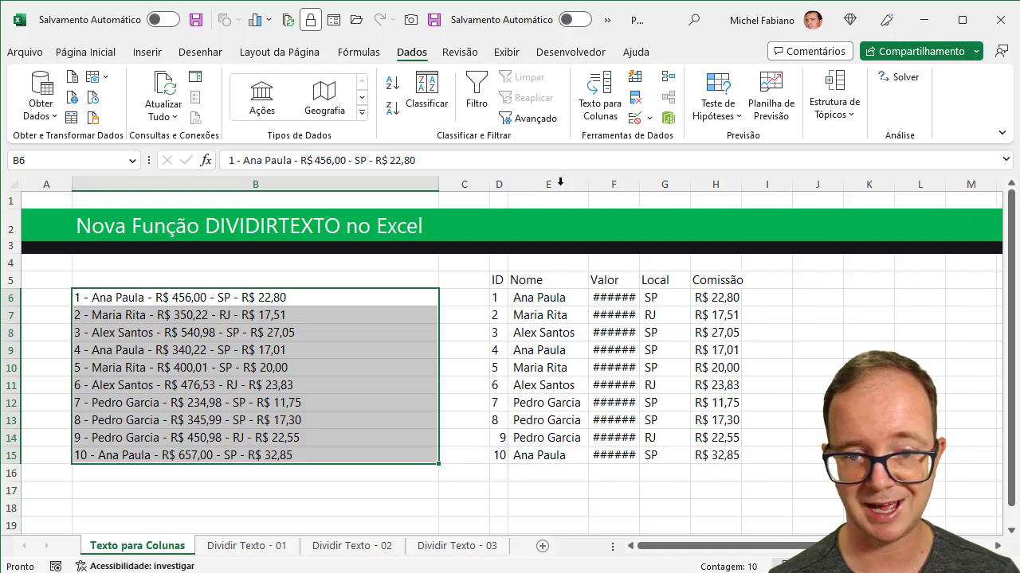
pyautogui.doubleClick(640, 184)
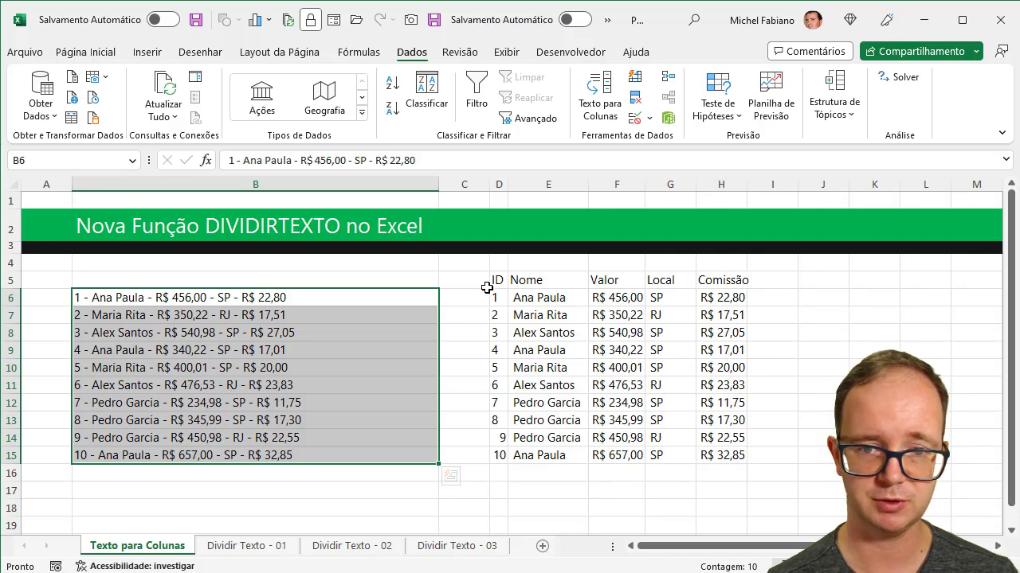
# Format D5:H15 as a light blue table with headers
pyautogui.moveTo(494, 280); pyautogui.dragTo(706, 304)
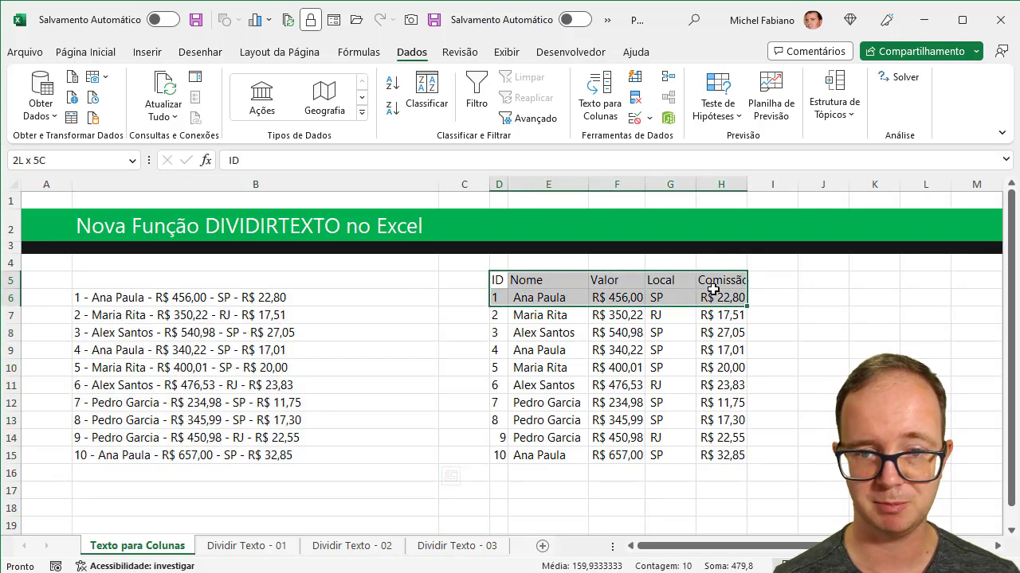
pyautogui.moveTo(706, 304); pyautogui.dragTo(716, 454)
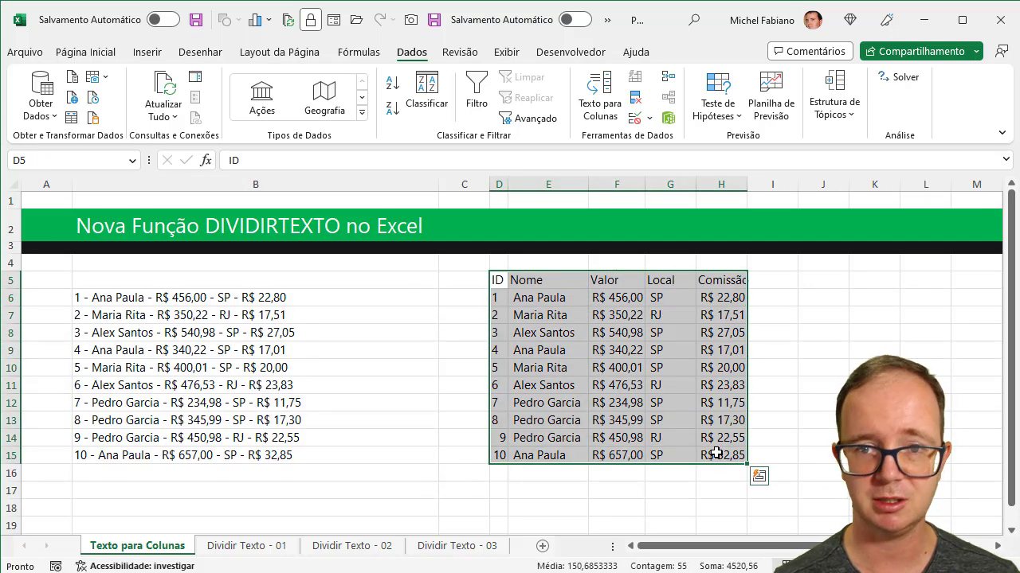
pyautogui.click(81, 51)
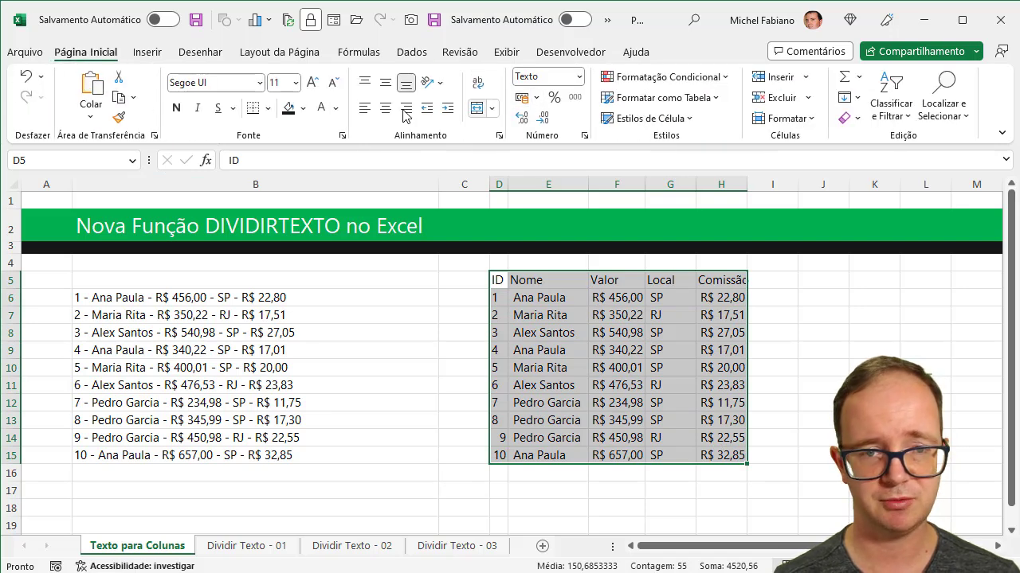
pyautogui.click(706, 106)
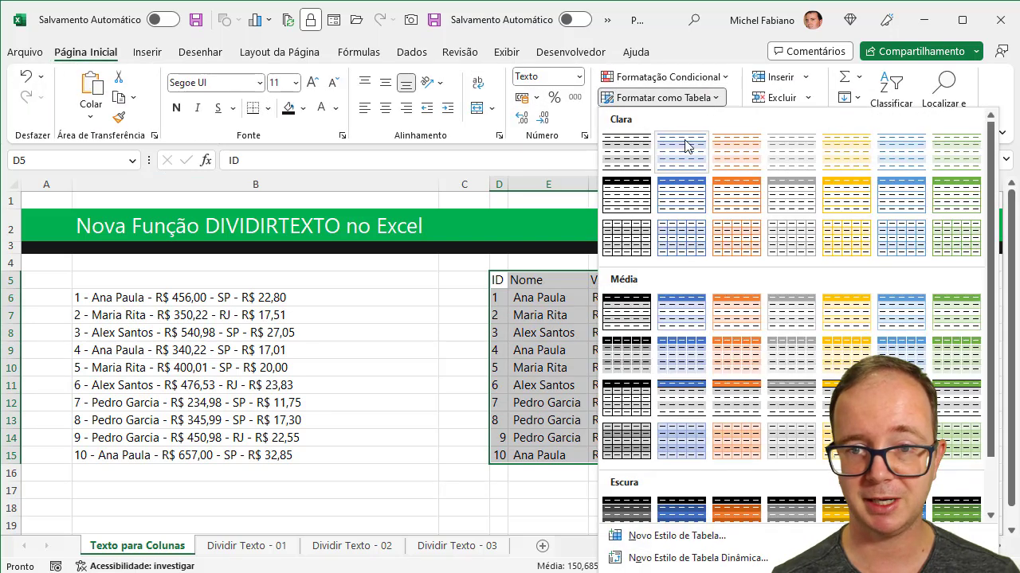
pyautogui.click(687, 144)
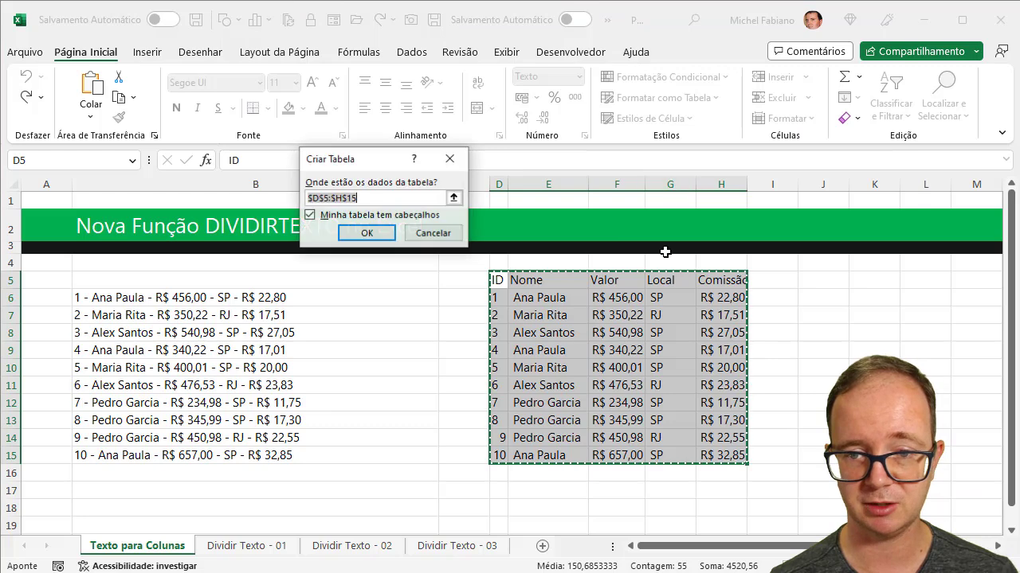
pyautogui.click(367, 232)
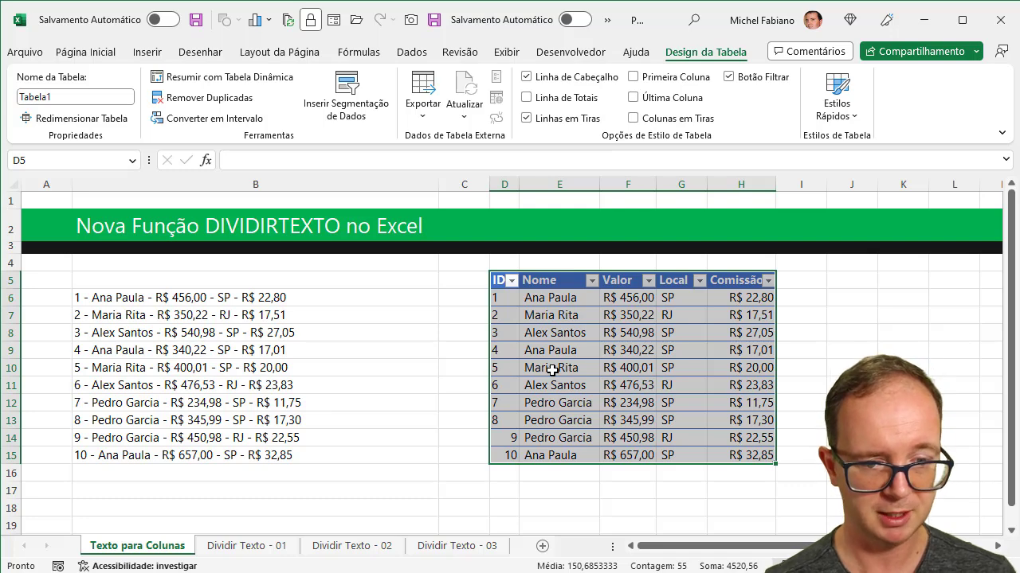
# Copy the ten sales lines B6:B15 into B6 of the Dividir Texto - 01 sheet
pyautogui.click(245, 548)
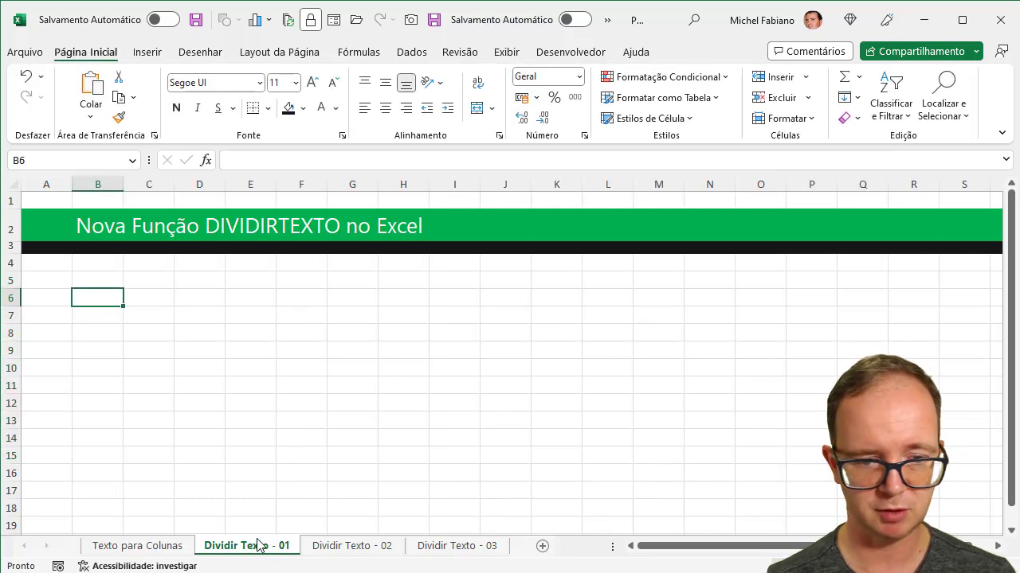
pyautogui.click(134, 548)
pyautogui.moveTo(229, 300); pyautogui.dragTo(211, 457)
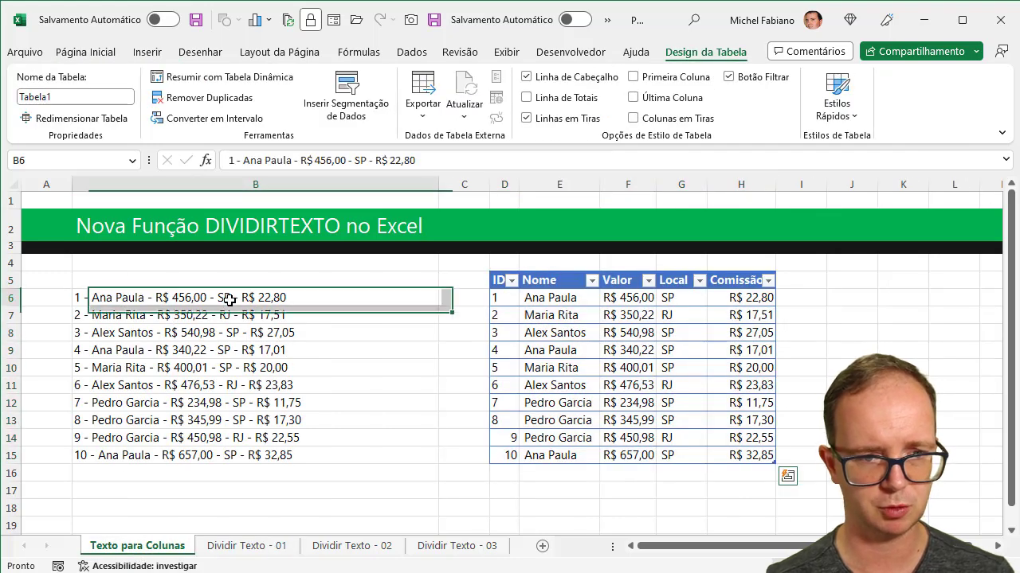
pyautogui.hotkey('ctrl', 'c')
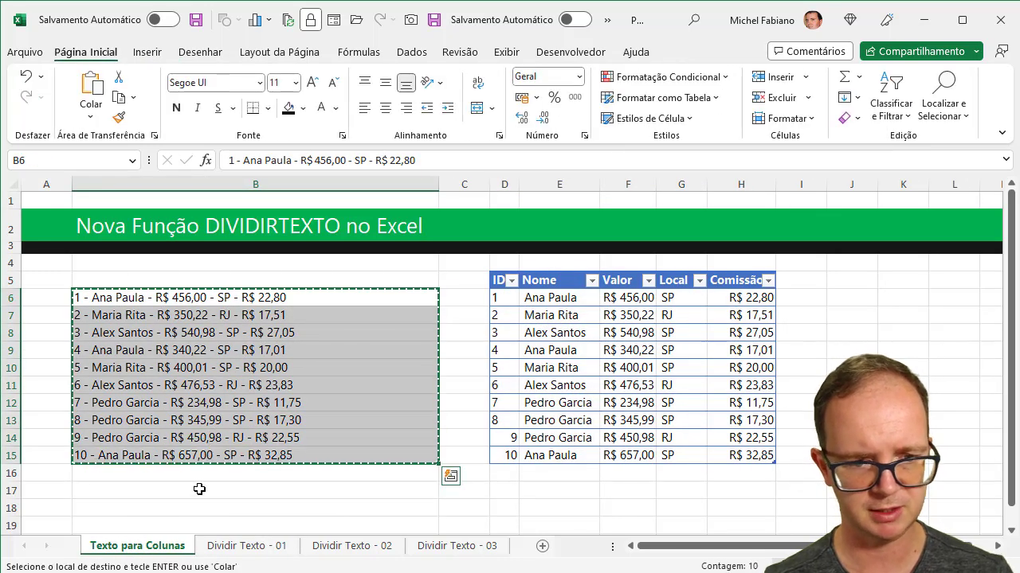
pyautogui.click(246, 547)
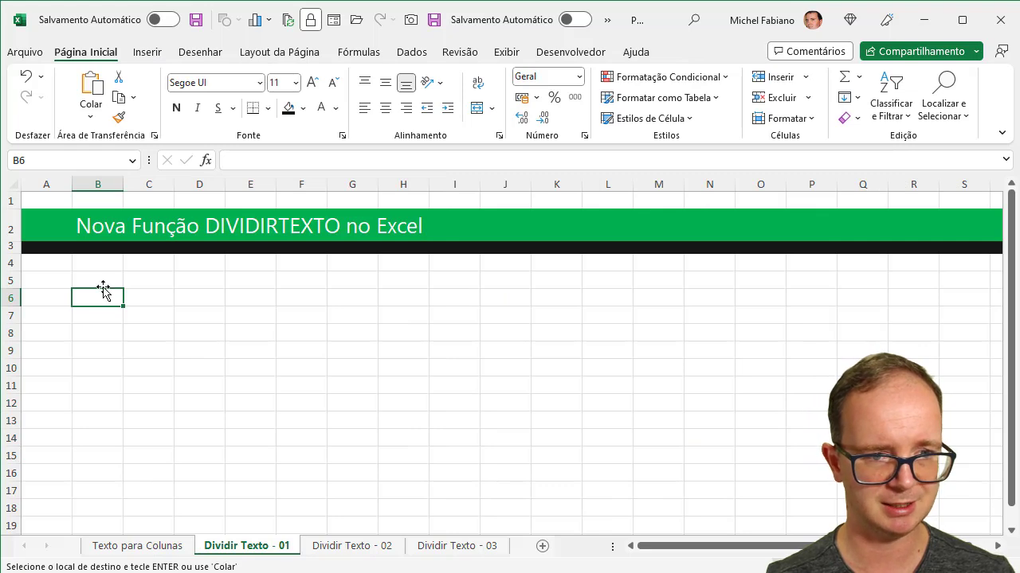
pyautogui.hotkey('ctrl', 'v')
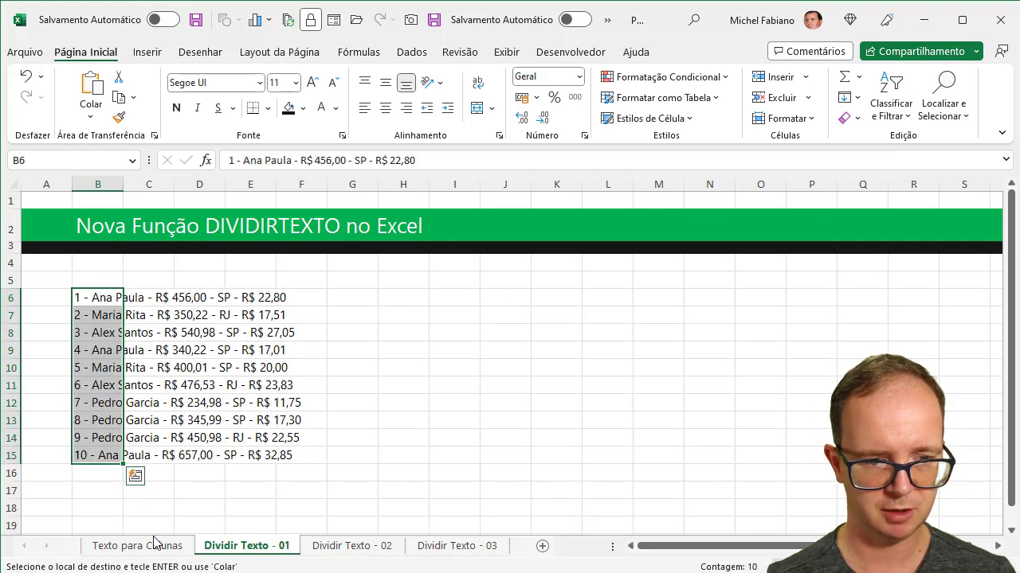
# Copy the table's header row D5:H5 and widen column B on Dividir Texto - 01
pyautogui.click(158, 548)
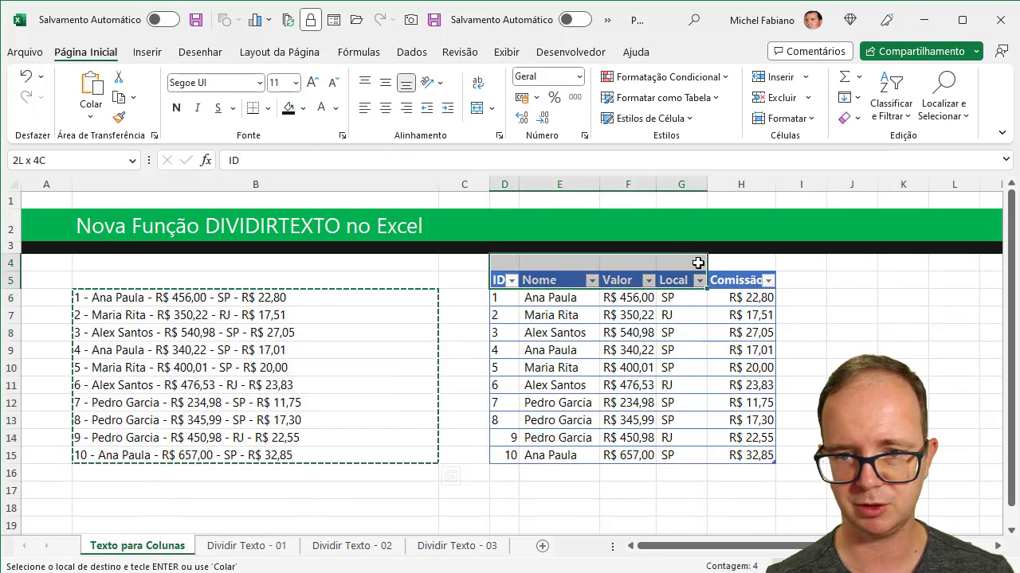
pyautogui.moveTo(498, 279); pyautogui.dragTo(724, 277)
pyautogui.hotkey('ctrl', 'c')
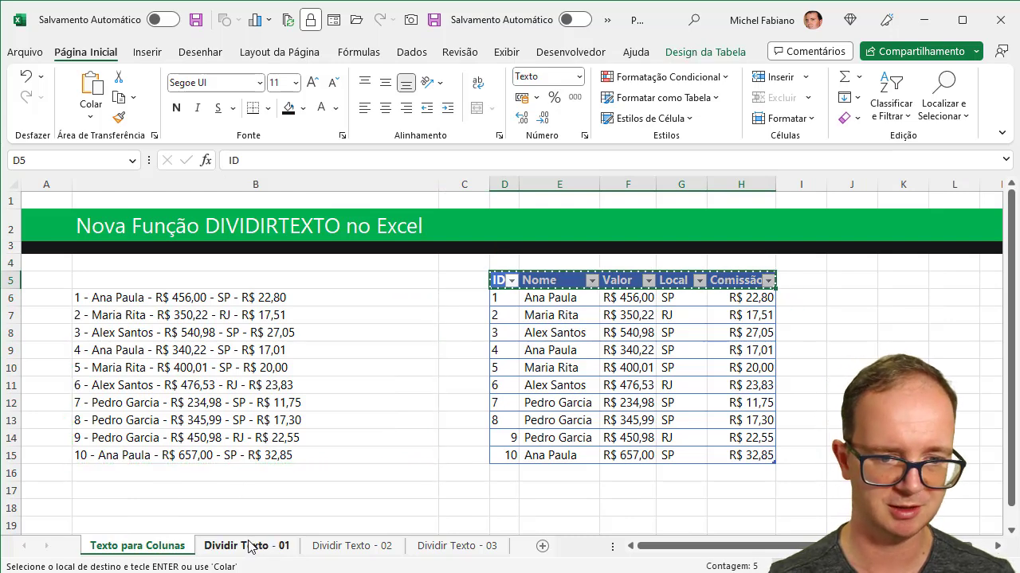
pyautogui.click(247, 545)
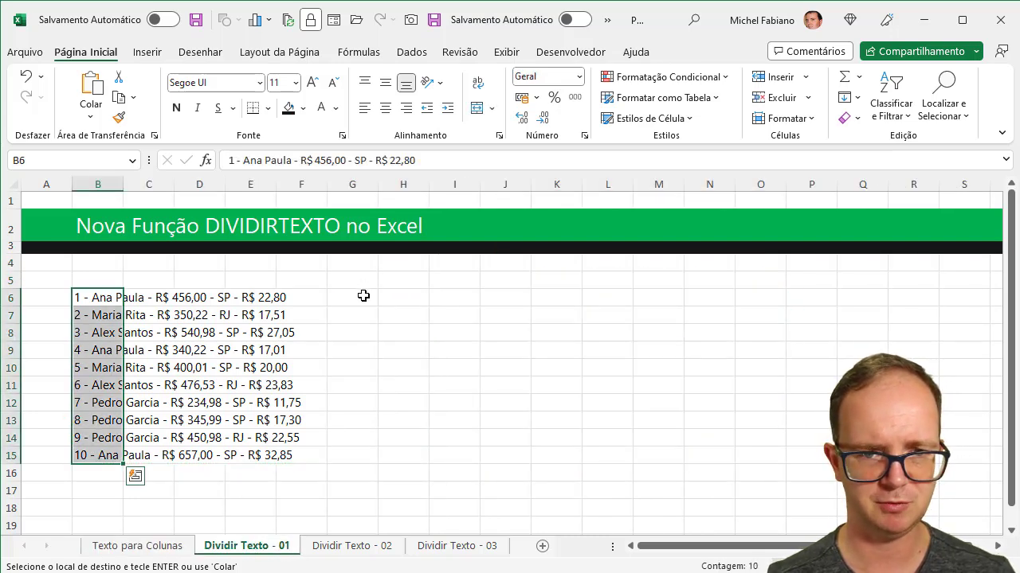
pyautogui.moveTo(123, 184); pyautogui.dragTo(309, 186)
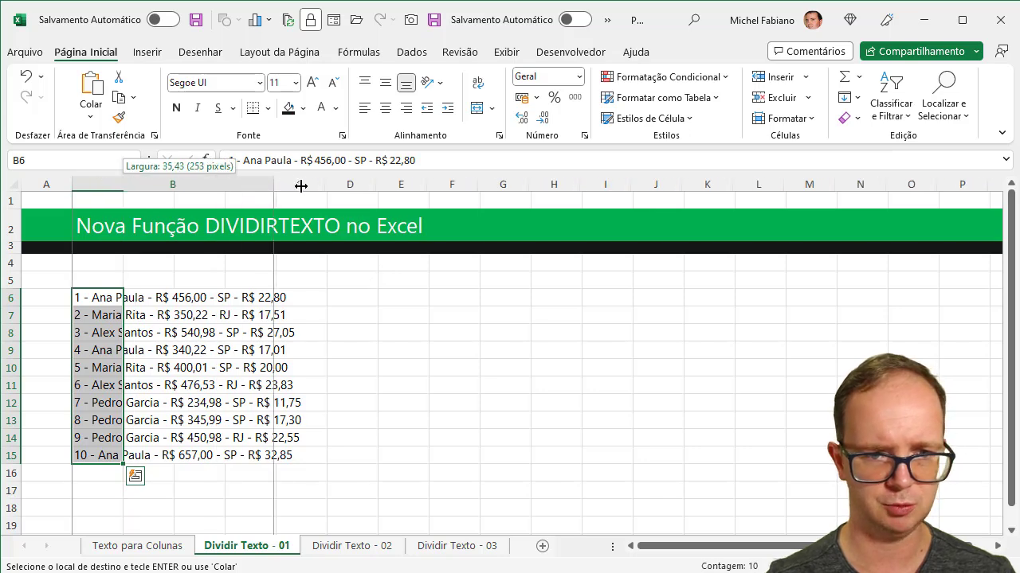
# Paste the ID–Comissão headers and move them up into D5:H5
pyautogui.click(395, 297)
pyautogui.hotkey('ctrl', 'v')
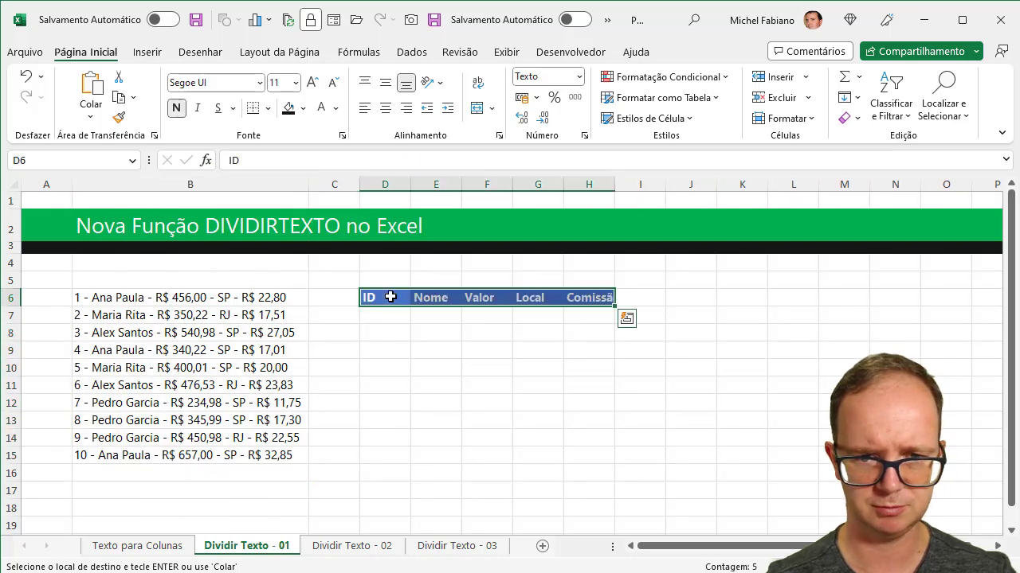
pyautogui.click(391, 316)
pyautogui.moveTo(391, 298)
pyautogui.mouseDown()
pyautogui.moveTo(590, 318)
pyautogui.moveTo(599, 304)
pyautogui.mouseUp()
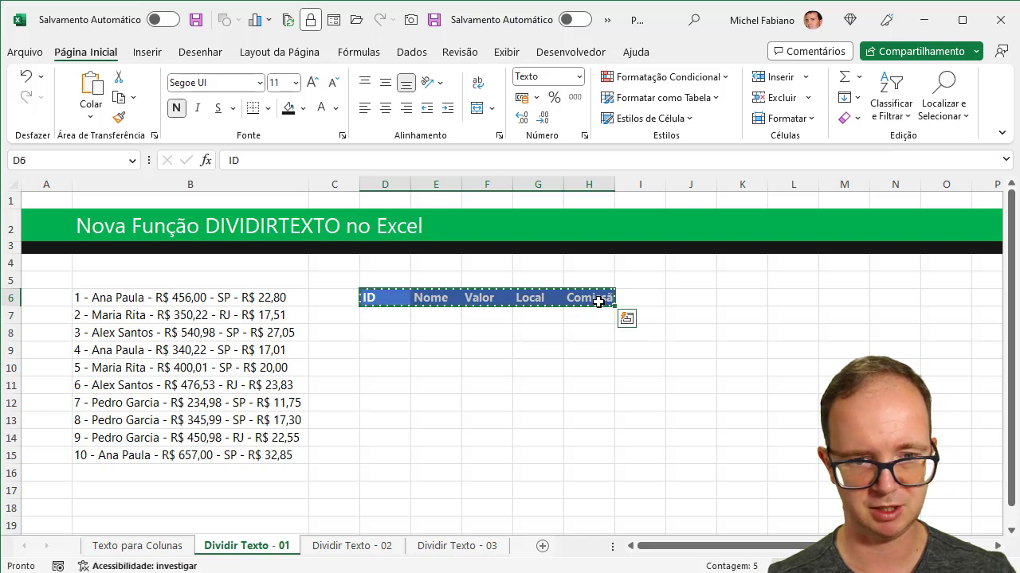
pyautogui.hotkey('ctrl', 'x')
pyautogui.click(389, 278)
pyautogui.hotkey('ctrl', 'v')
pyautogui.click(390, 298)
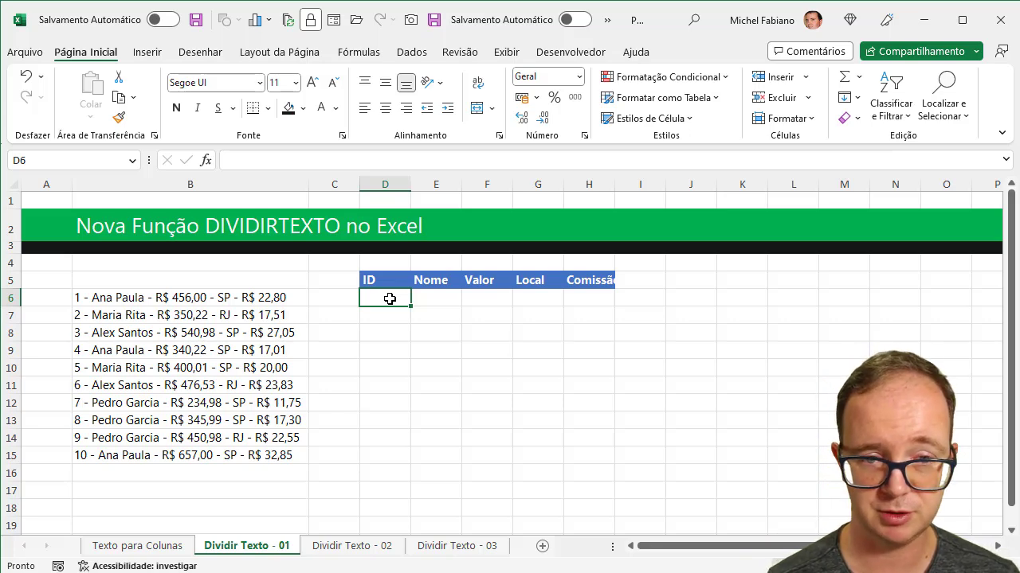
# Enter =DIVIDIRTEXTO(B6;"-") in D6 to split the first sales line at hyphens
pyautogui.write('=d')
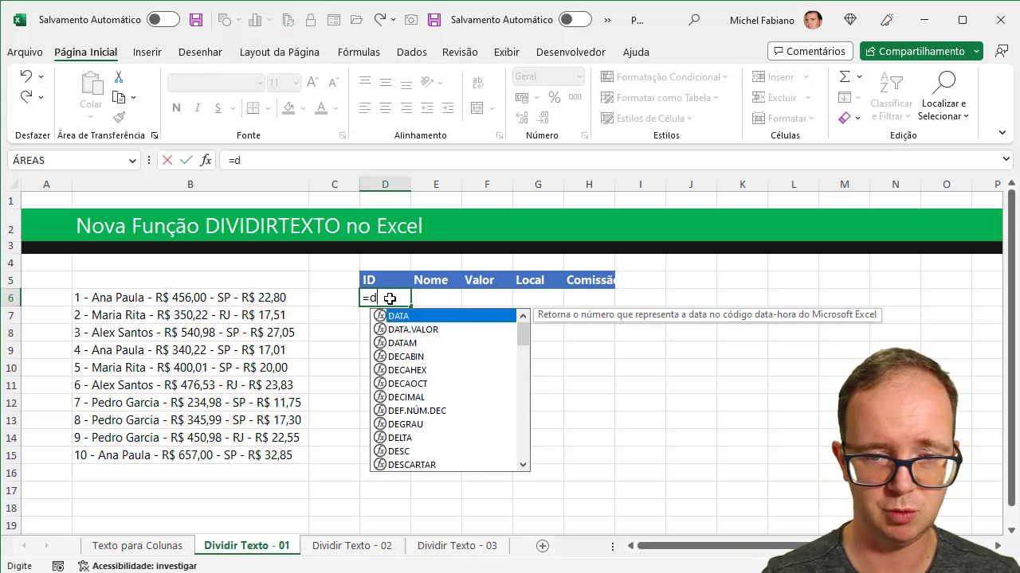
pyautogui.write('ivi')
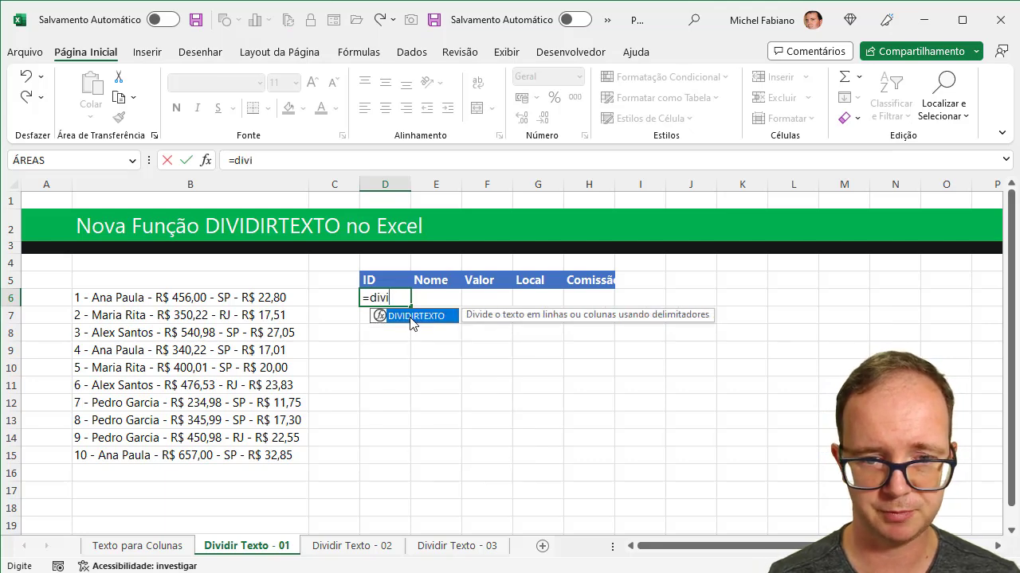
pyautogui.doubleClick(411, 317)
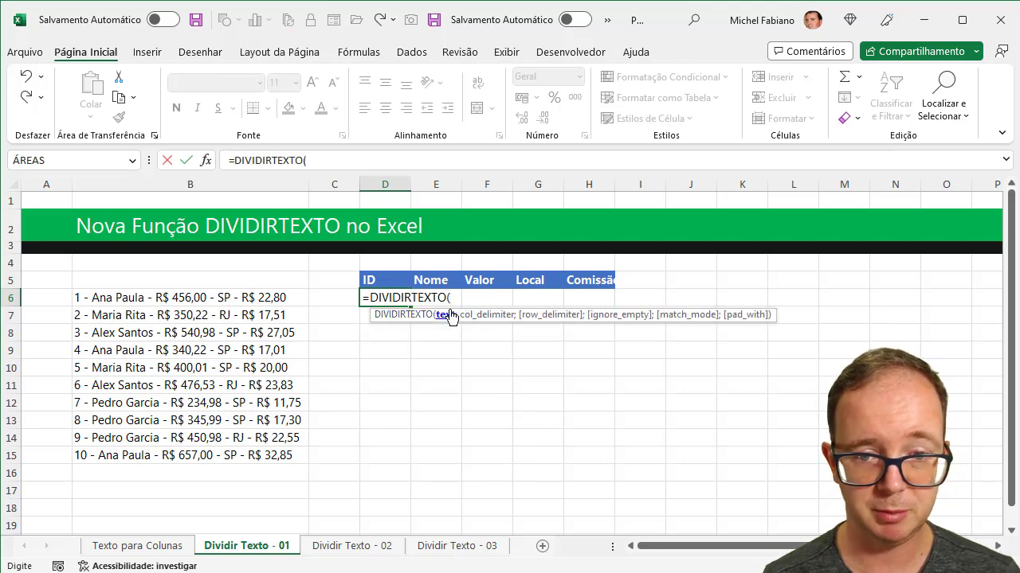
pyautogui.click(132, 299)
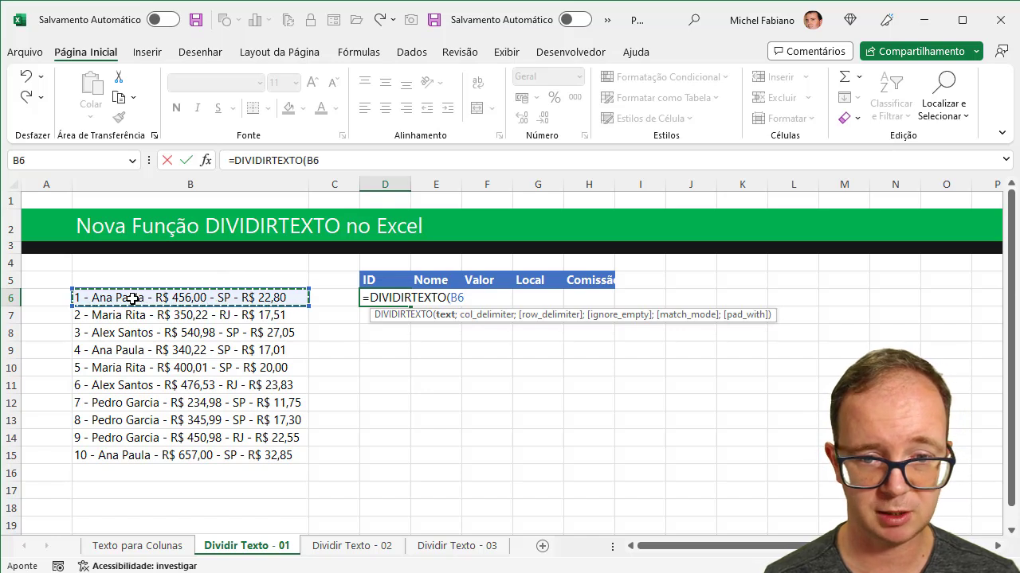
pyautogui.write(';')
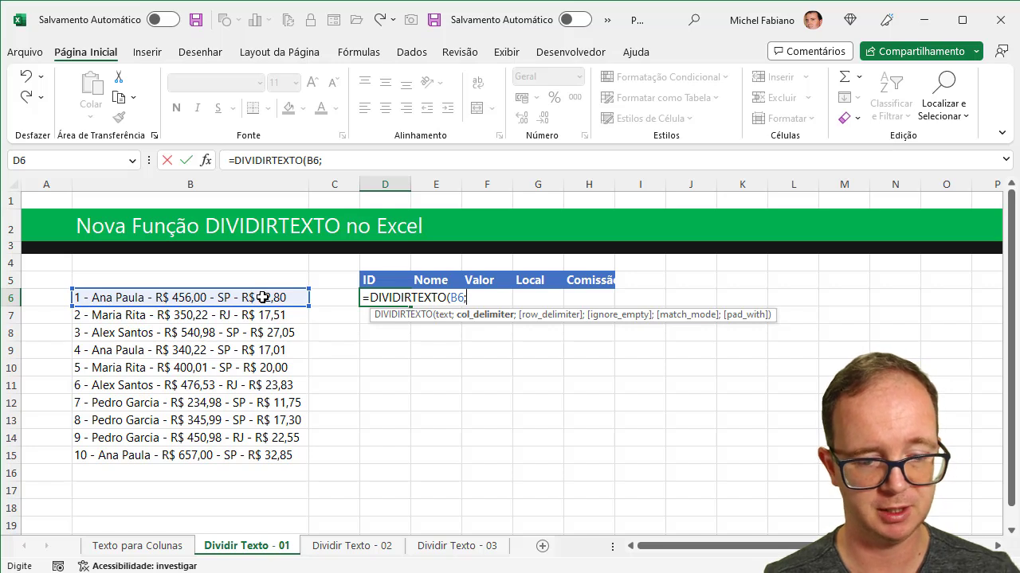
pyautogui.write('"-"')
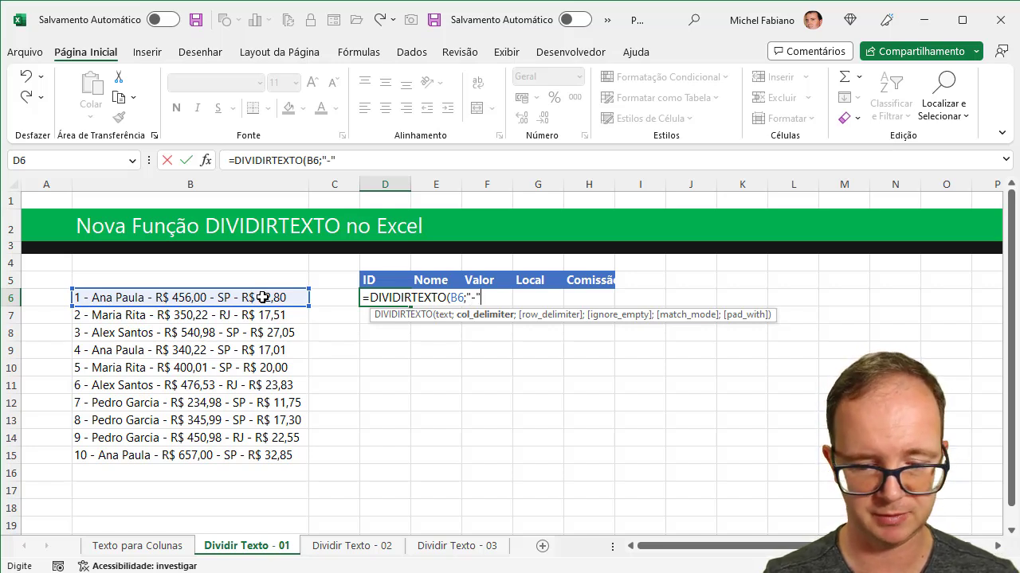
pyautogui.write(')')
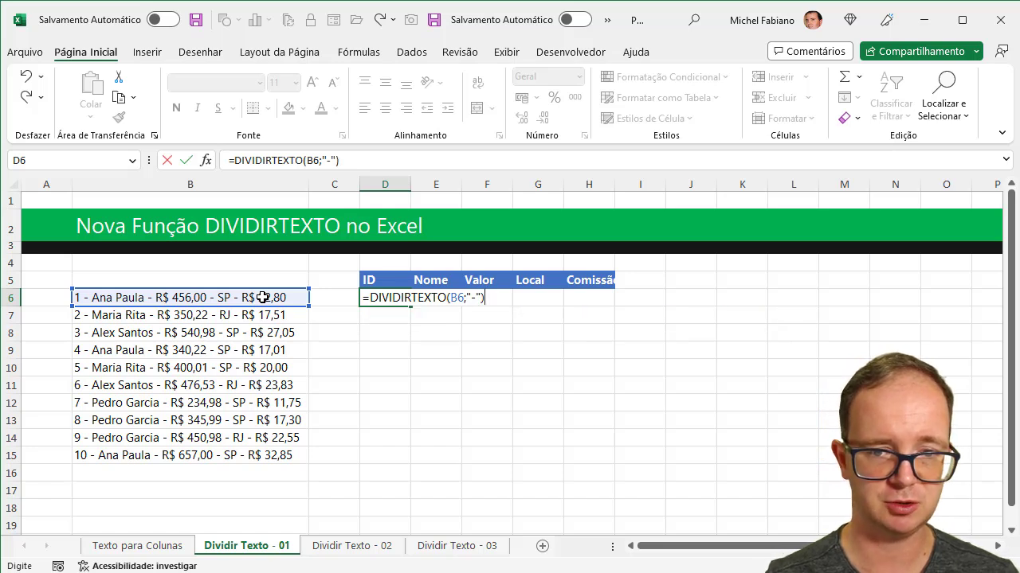
pyautogui.press('Return')
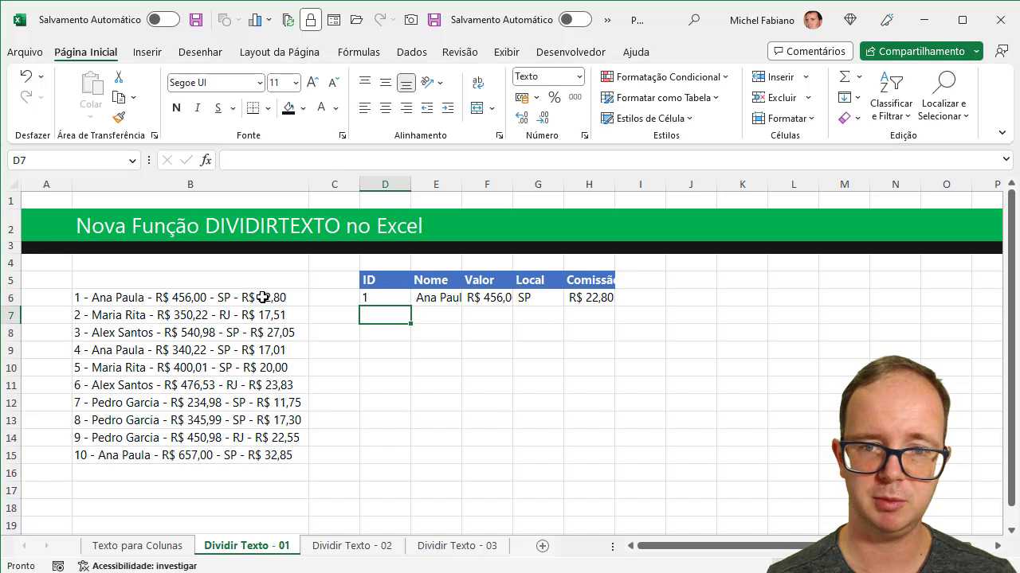
pyautogui.click(398, 299)
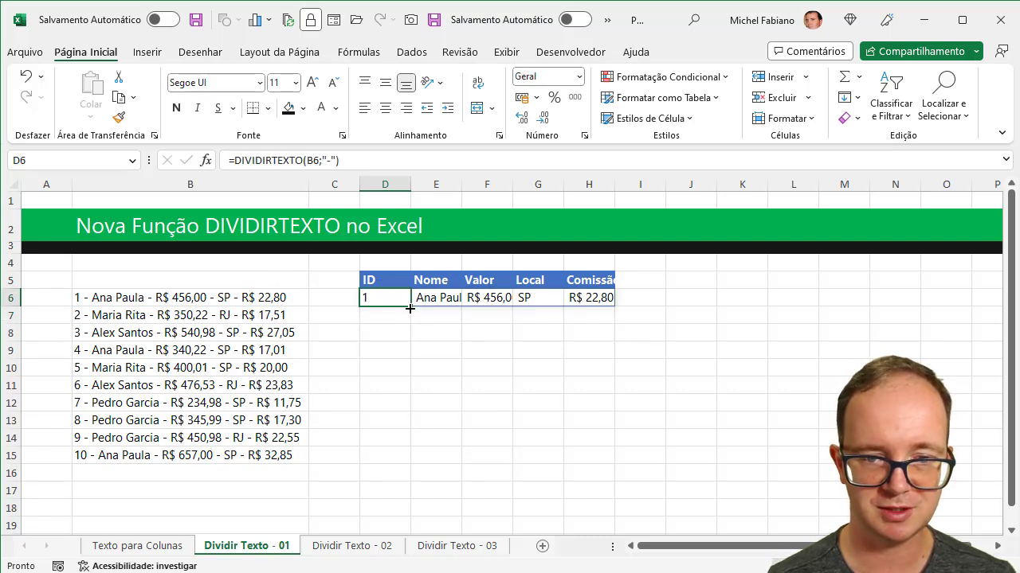
# Fill the split formula down to row 15 and autofit columns D through H
pyautogui.moveTo(410, 307); pyautogui.dragTo(396, 466)
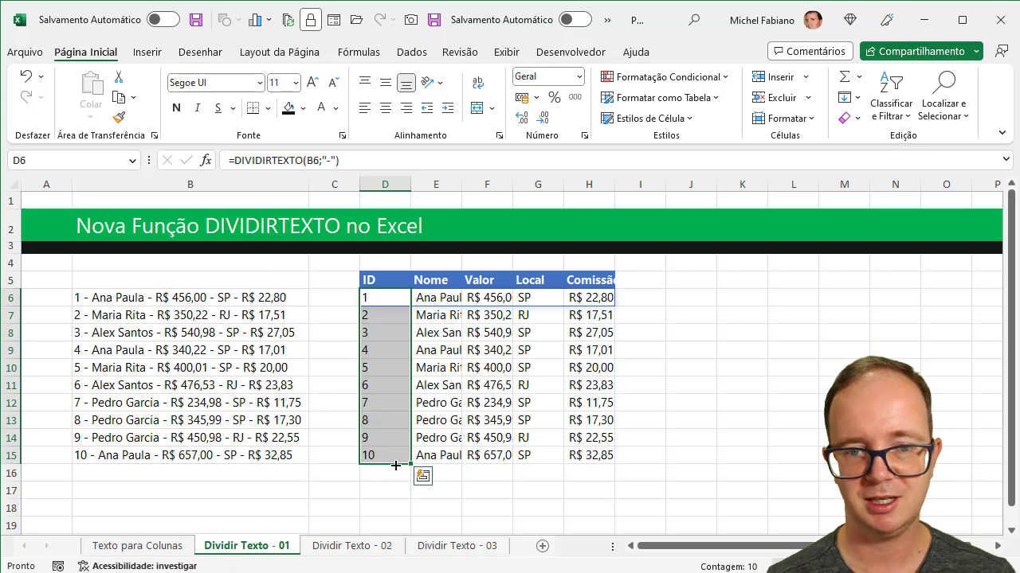
pyautogui.moveTo(387, 184); pyautogui.dragTo(572, 185)
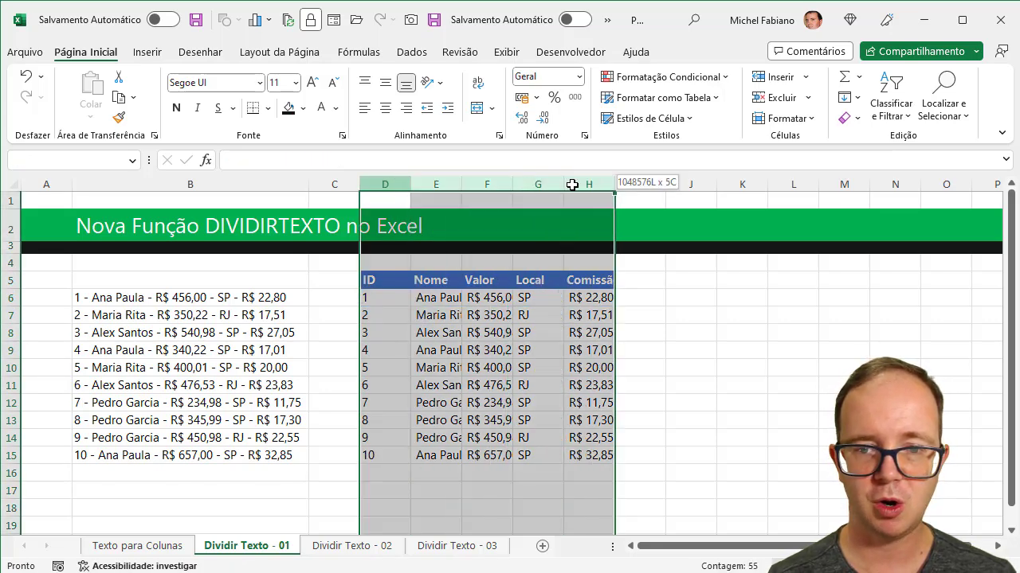
pyautogui.doubleClick(615, 185)
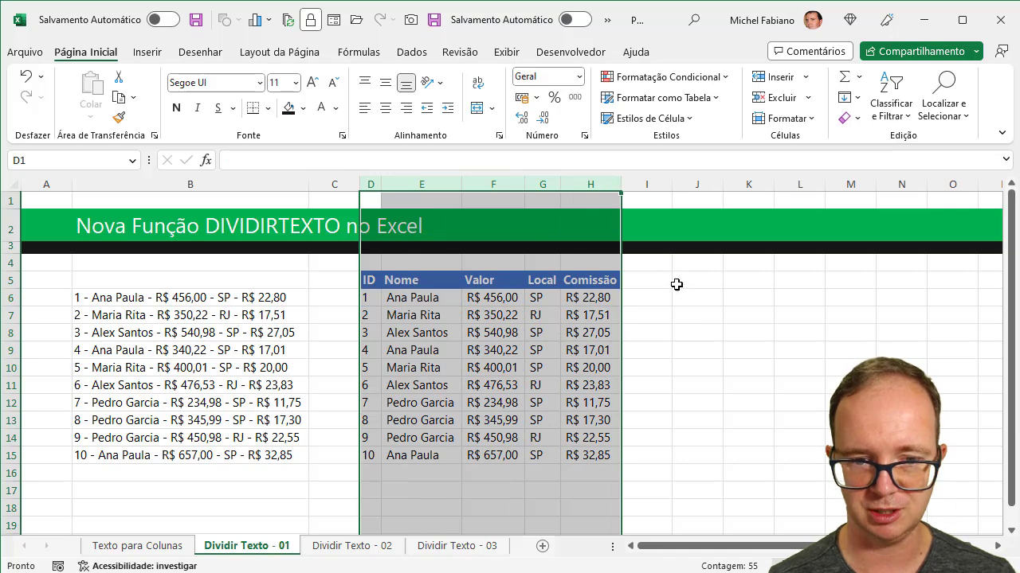
pyautogui.click(688, 312)
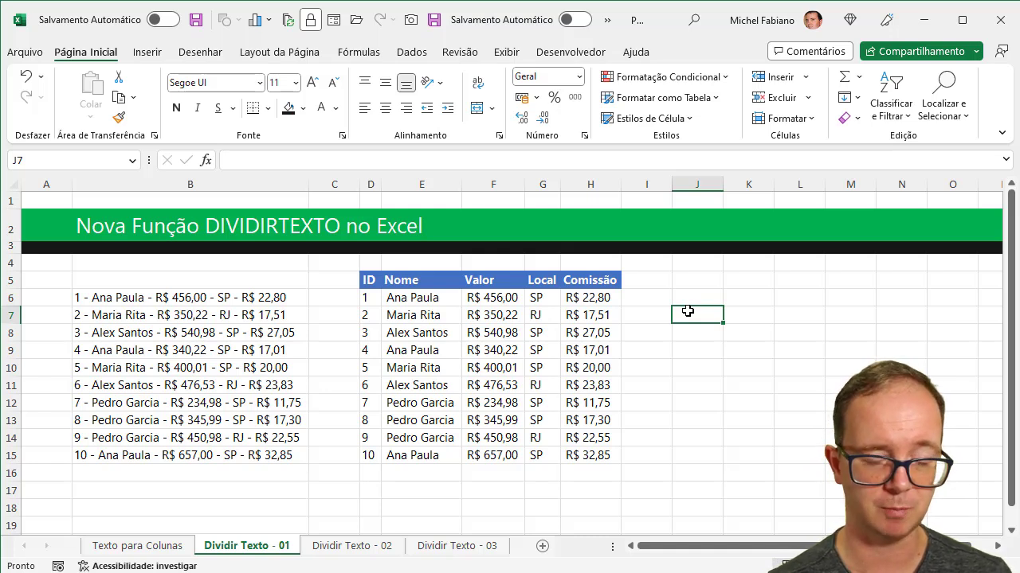
# Re-enter D6's =DIVIDIRTEXTO(B6;"-") formula unchanged, then go to the Dividir Texto - 02 sheet
pyautogui.doubleClick(371, 298)
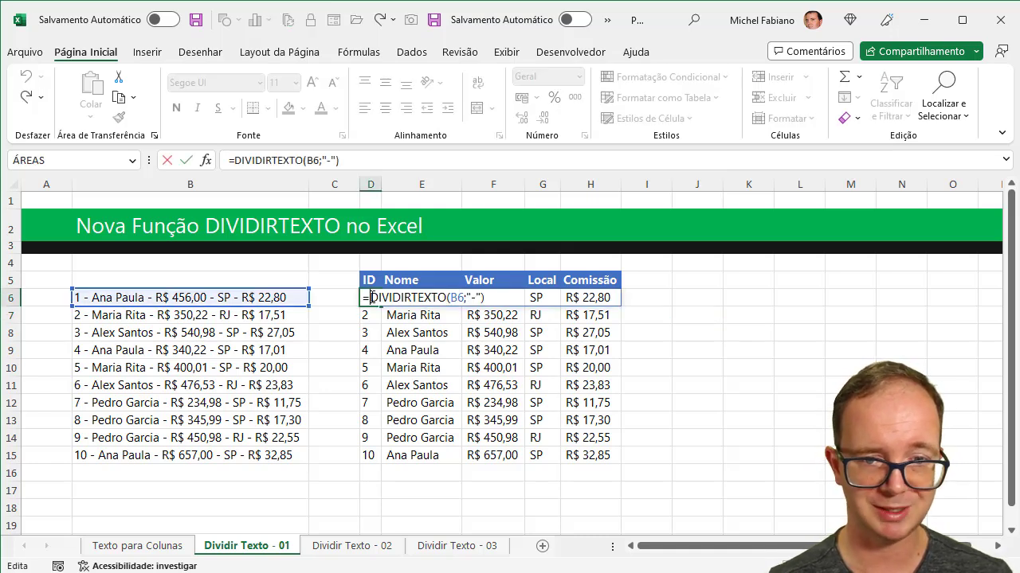
pyautogui.click(482, 300)
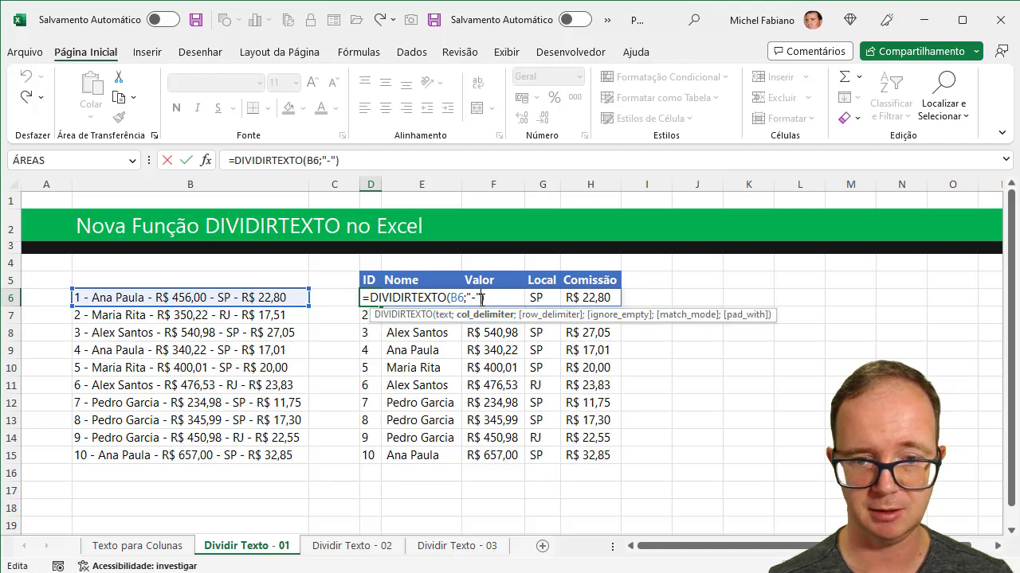
pyautogui.write(';')
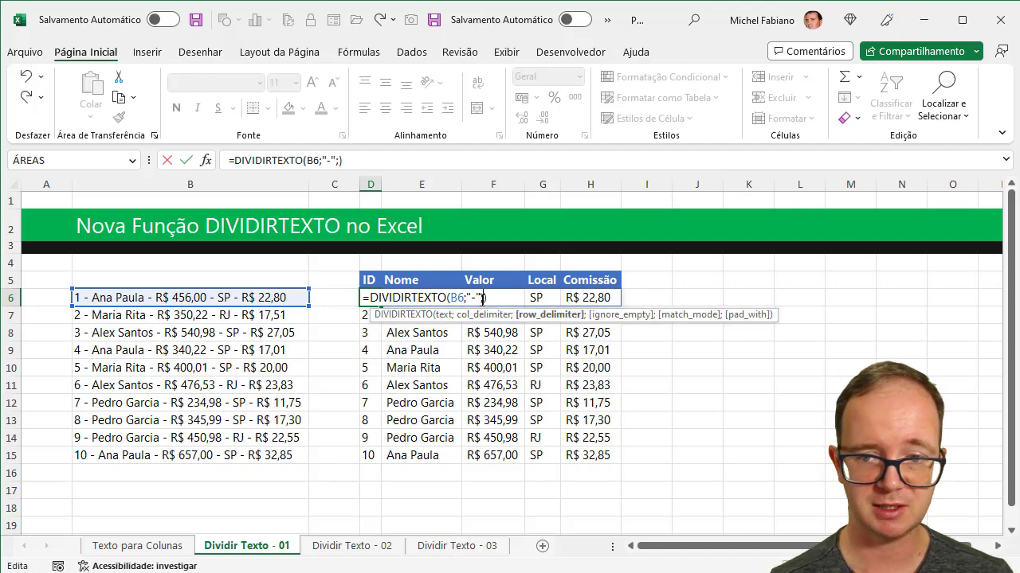
pyautogui.press('BackSpace')
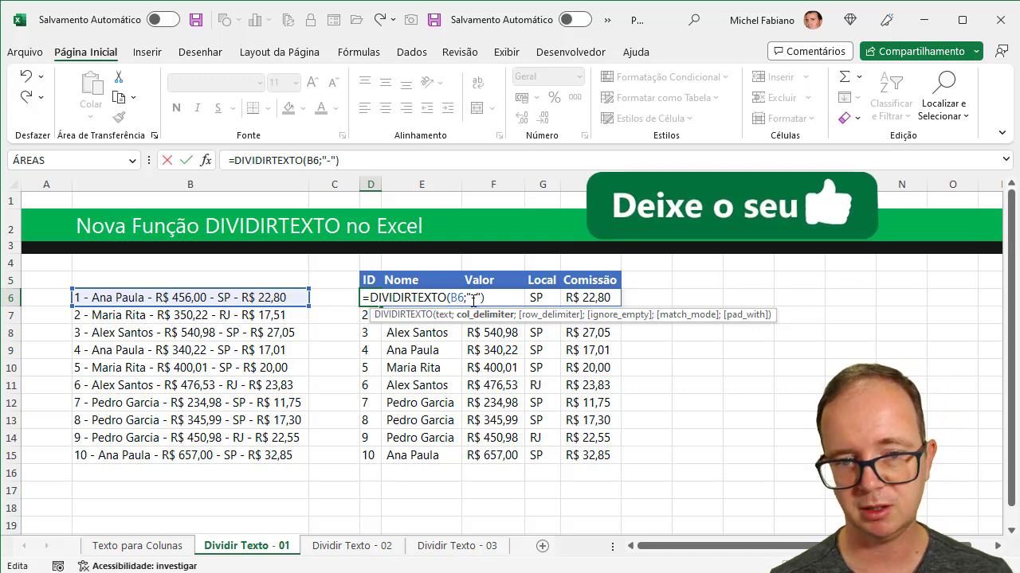
pyautogui.press('Return')
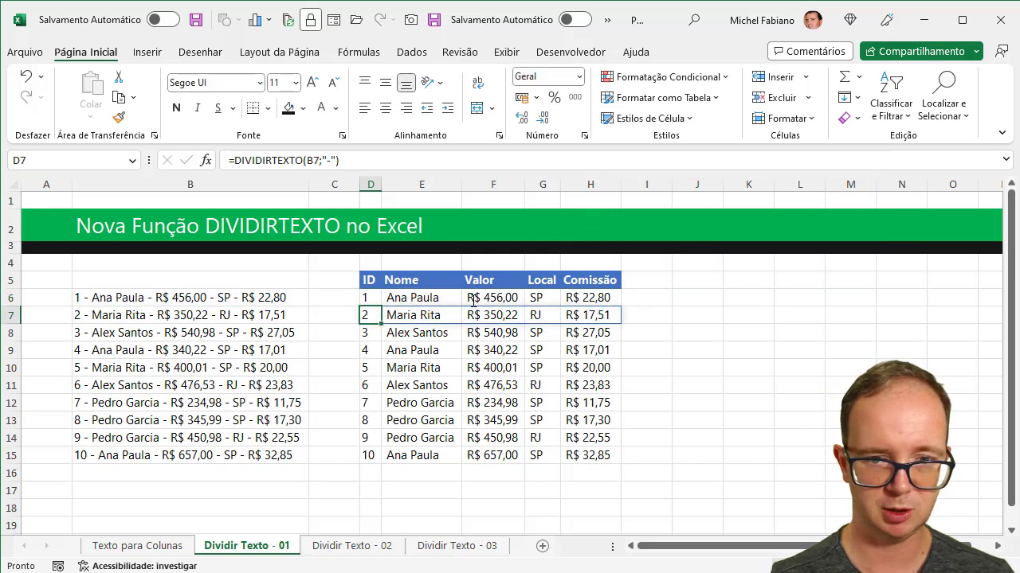
pyautogui.click(335, 550)
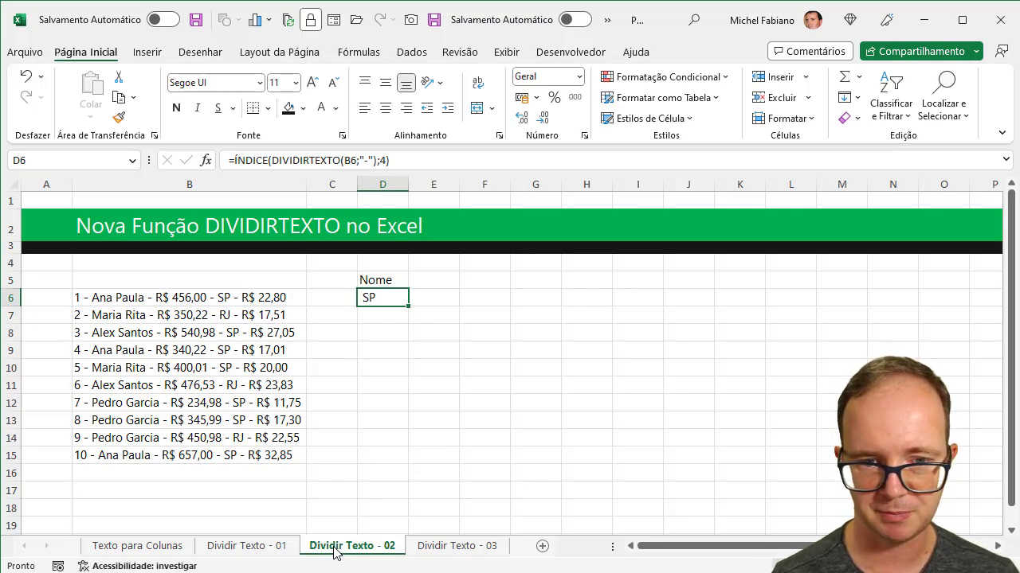
# Clear the Nome label in D5 and the ÍNDICE formula in D6
pyautogui.click(105, 298)
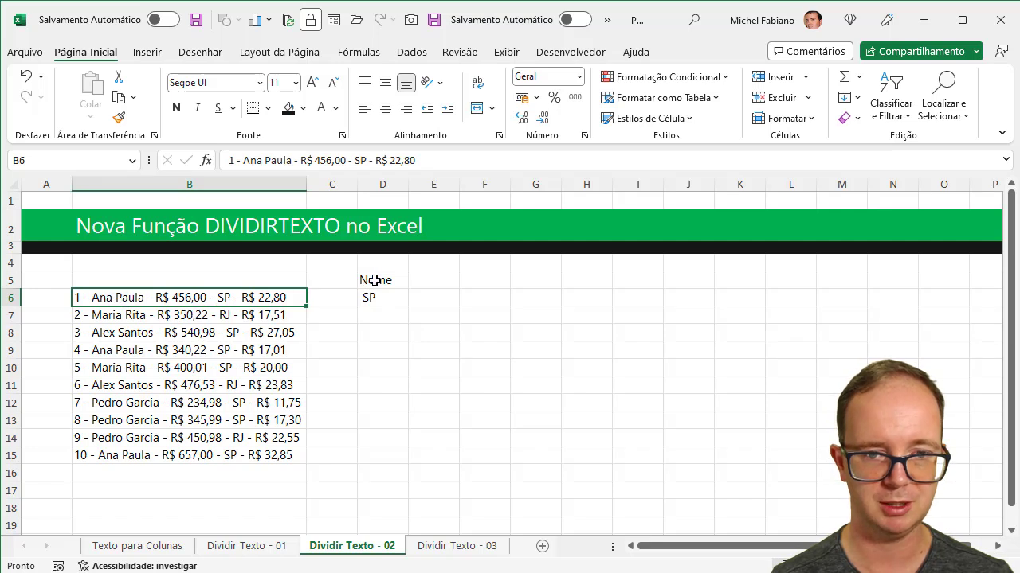
pyautogui.click(374, 280)
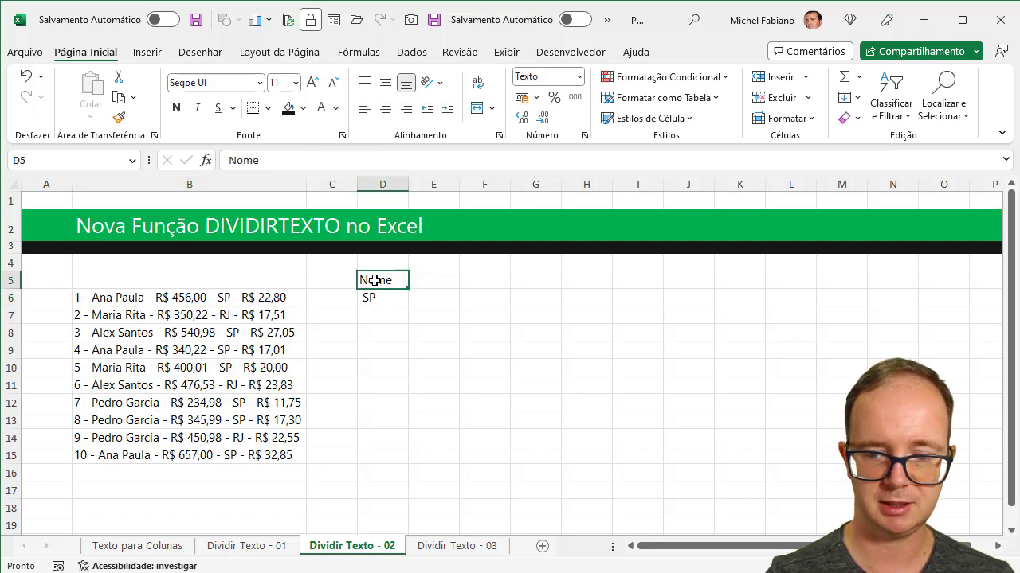
pyautogui.press('Delete')
pyautogui.click(392, 298)
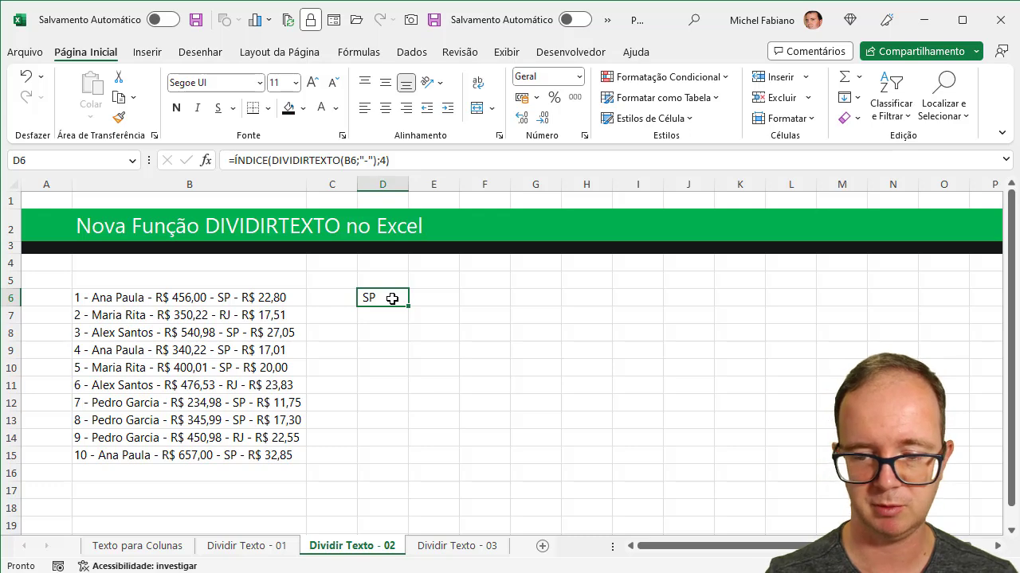
pyautogui.press('Delete')
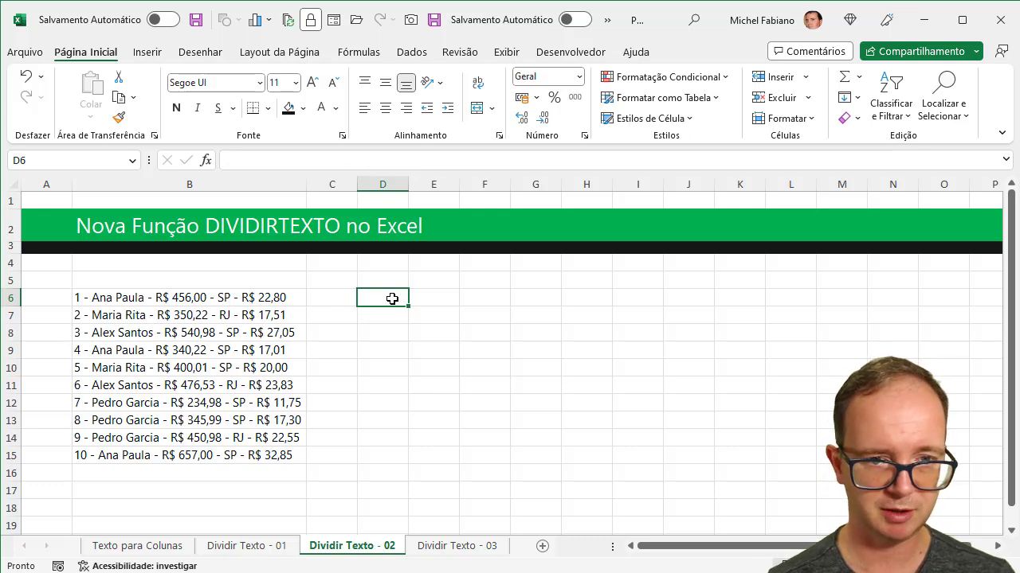
# Enter =DIVIDIRTEXTO(B6;"-") in D6 so the first sales line spills across row 6
pyautogui.write('=')
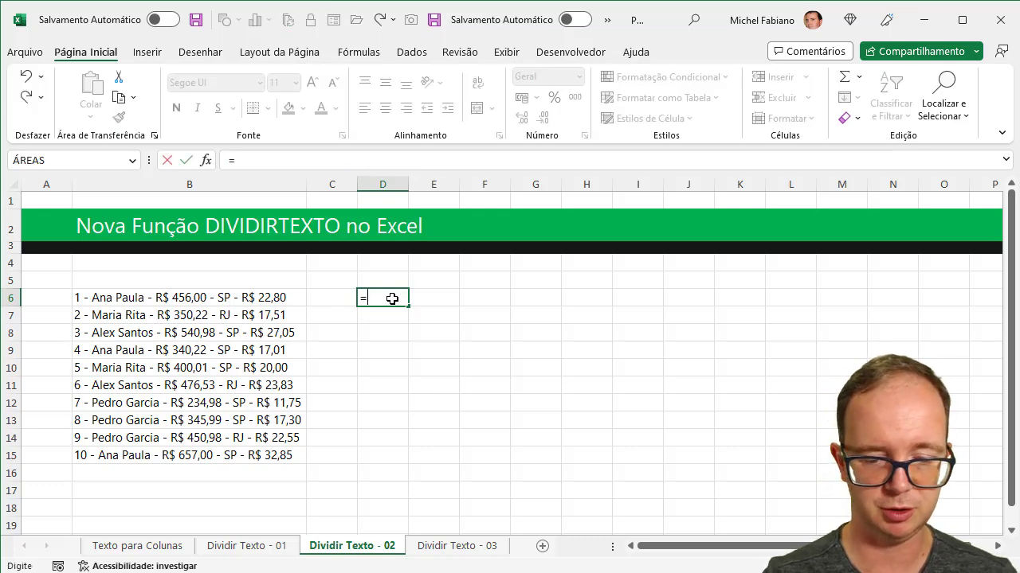
pyautogui.write('dividir')
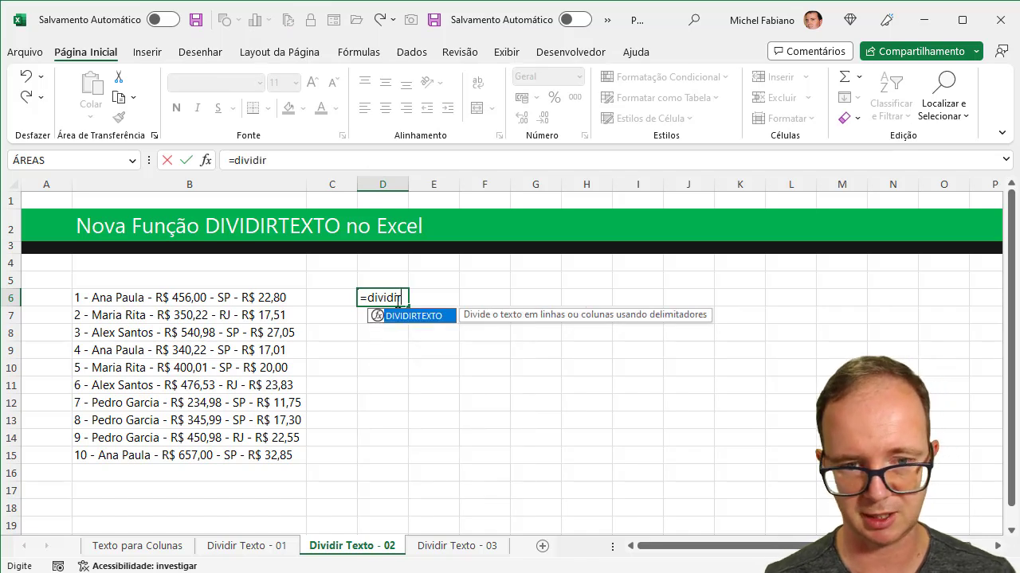
pyautogui.doubleClick(418, 317)
pyautogui.click(121, 300)
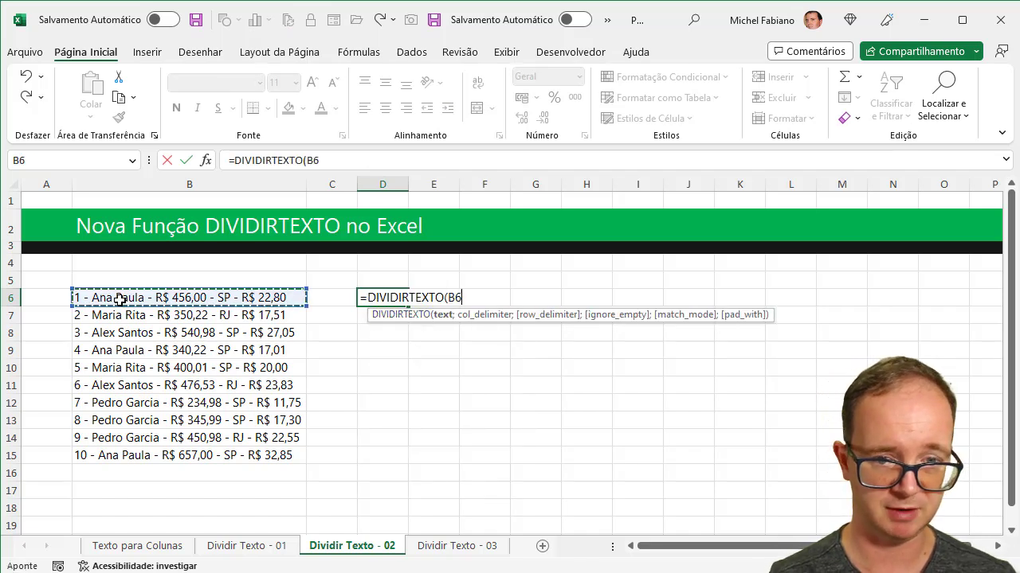
pyautogui.write(';')
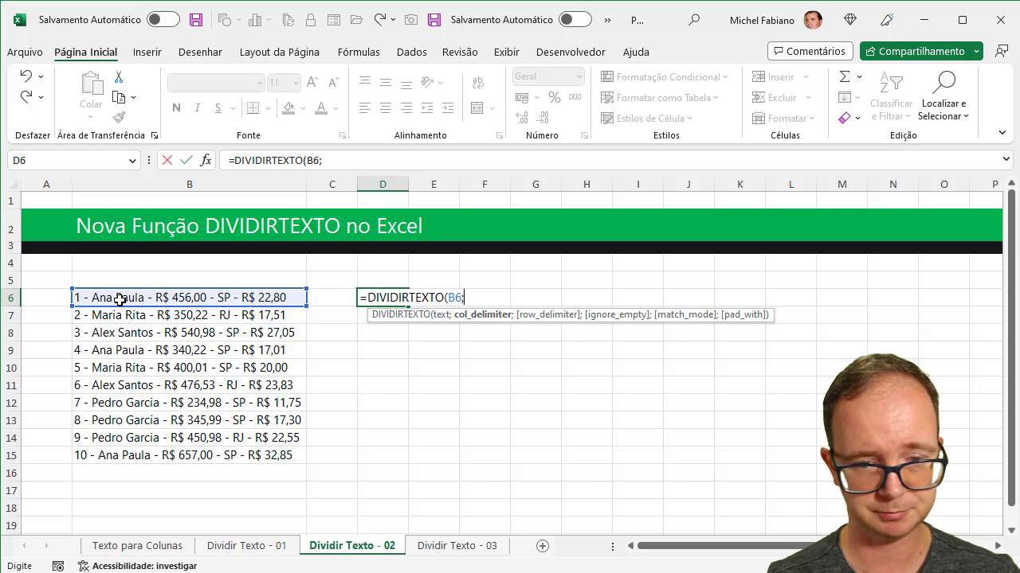
pyautogui.write('"-')
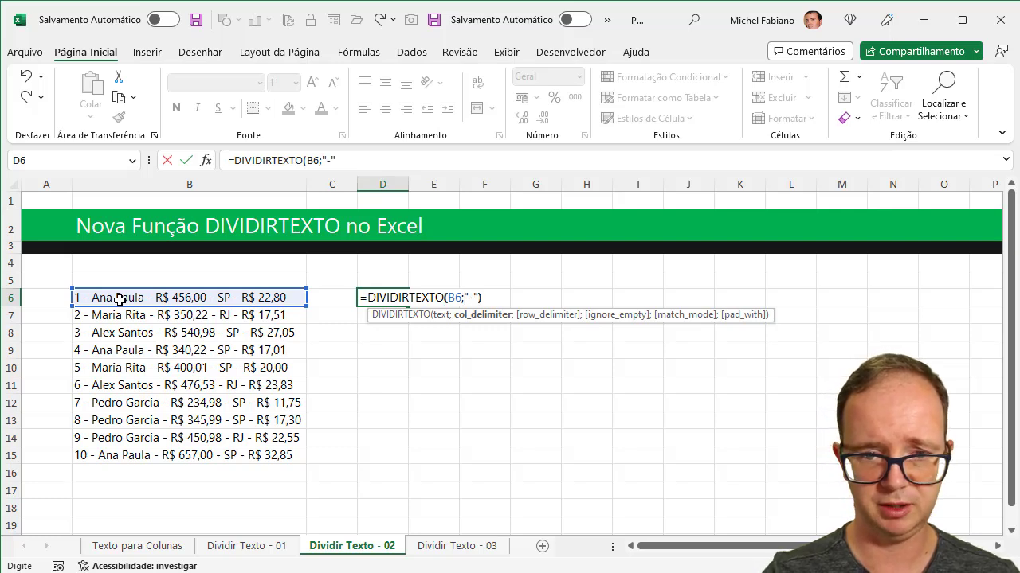
pyautogui.press('Return')
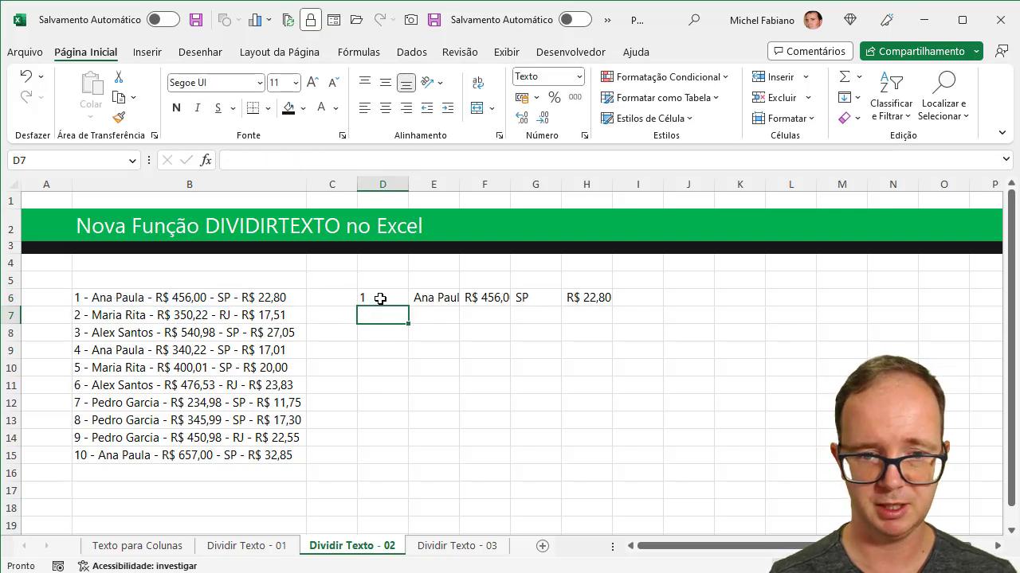
# Check the spilled name, value, location and commission in E6:H6, then return to Dividir Texto - 01
pyautogui.click(380, 298)
pyautogui.click(452, 301)
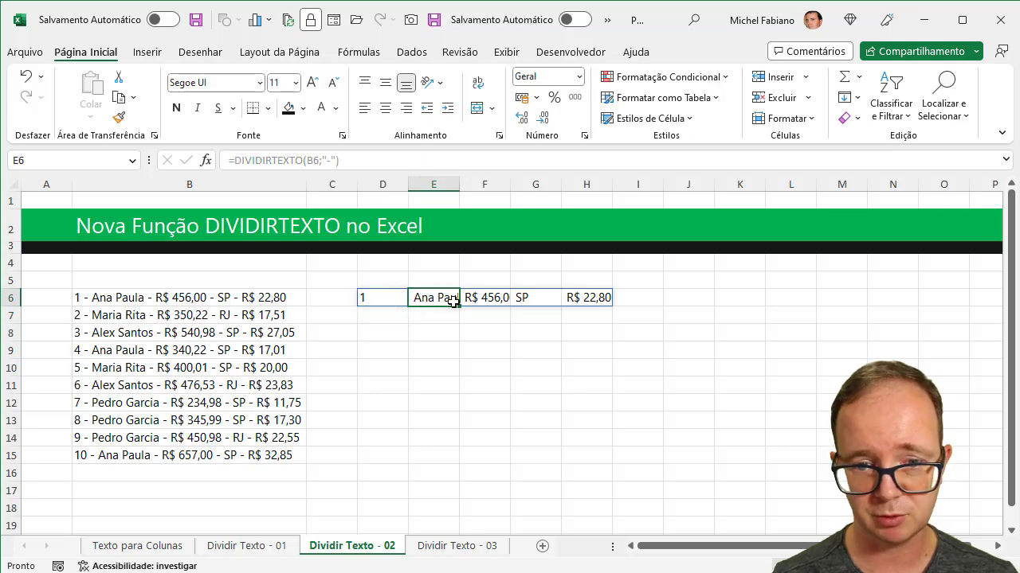
pyautogui.click(483, 300)
pyautogui.click(542, 300)
pyautogui.click(593, 300)
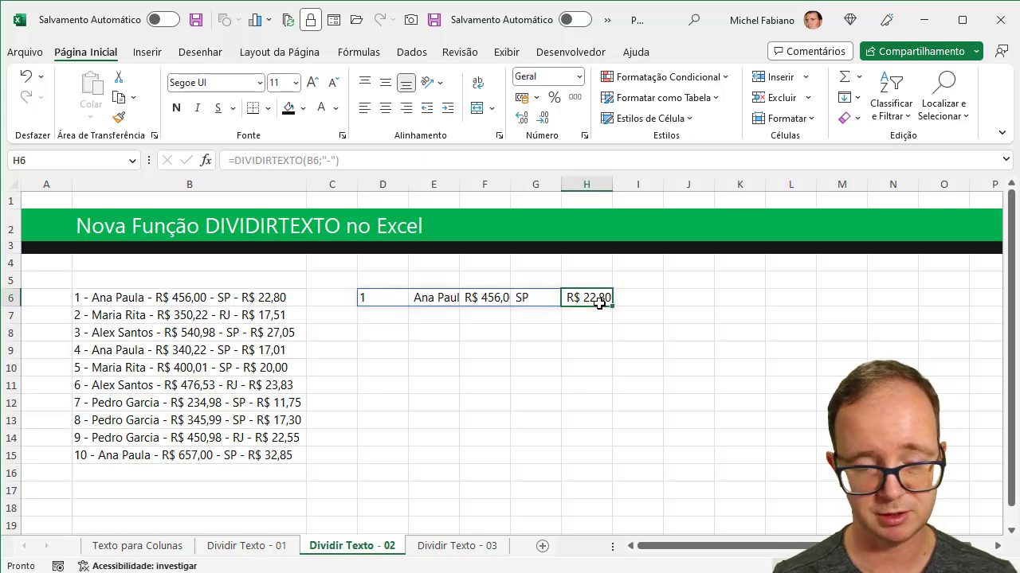
pyautogui.click(249, 546)
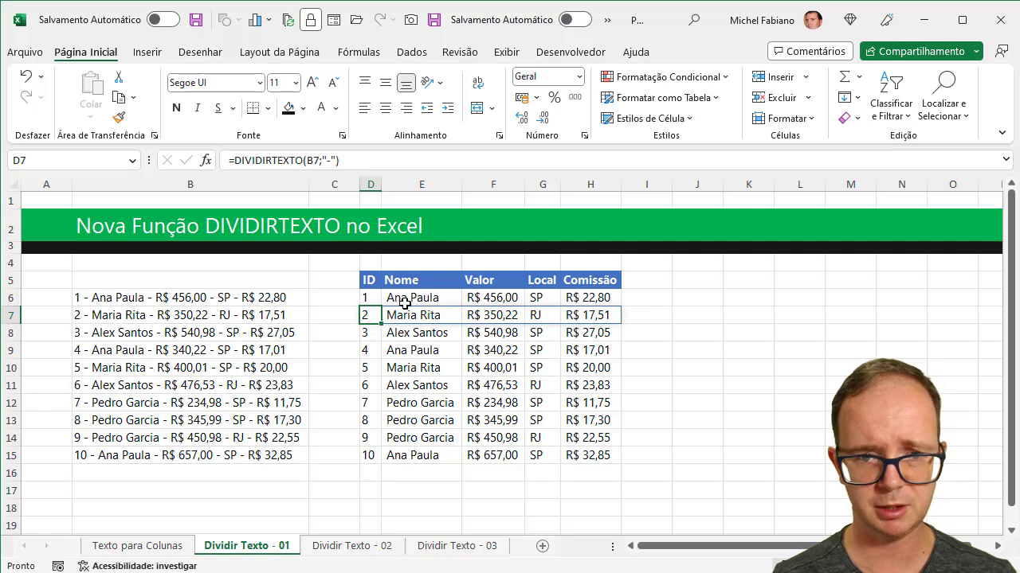
# Copy the ID–Comissão headers into D5:H5 of Dividir Texto - 02
pyautogui.moveTo(368, 280); pyautogui.dragTo(570, 276)
pyautogui.hotkey('ctrl', 'c')
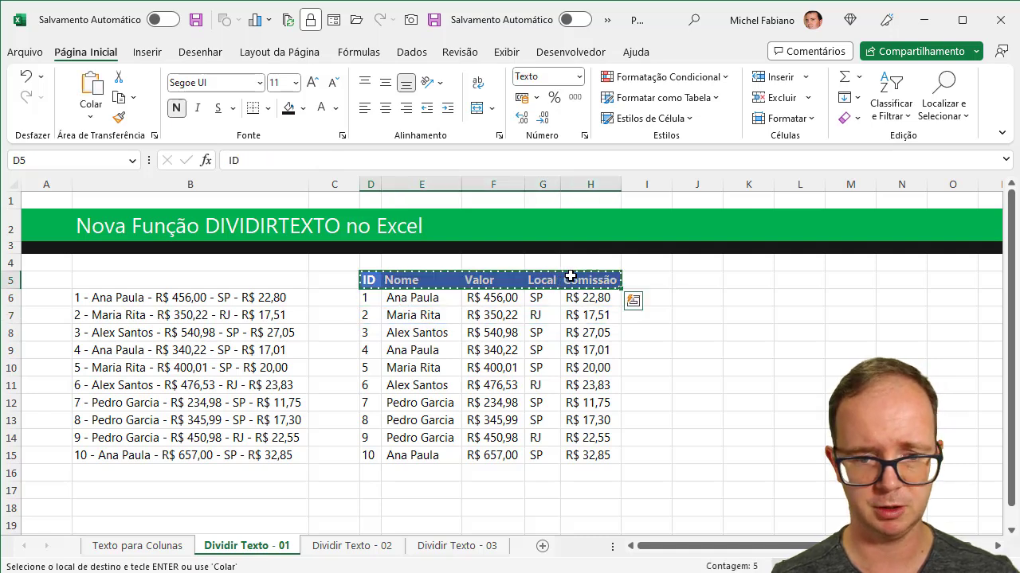
pyautogui.click(347, 546)
pyautogui.click(380, 282)
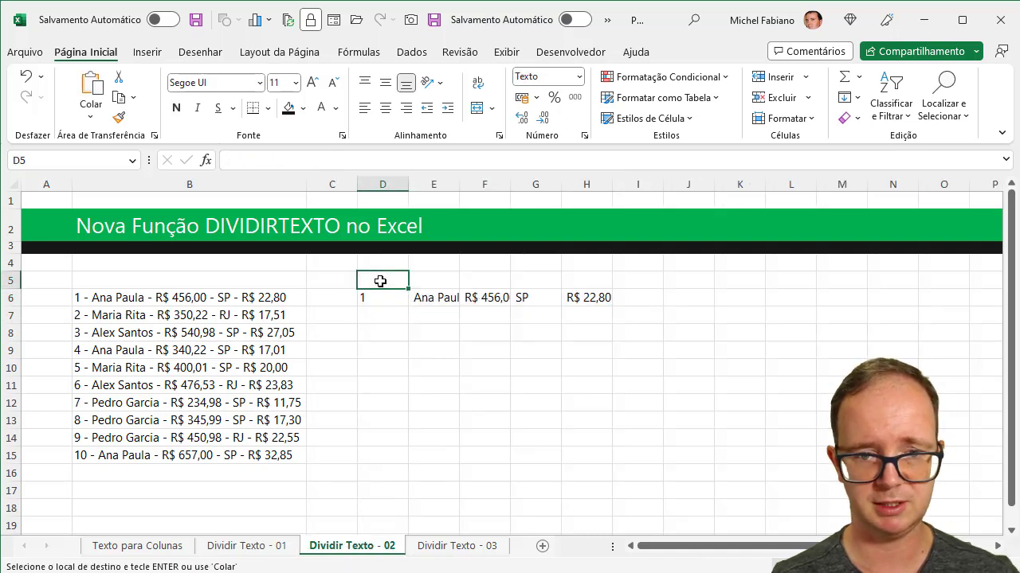
pyautogui.hotkey('ctrl', 'v')
# Number the header columns 1 through 5 in D4:H4
pyautogui.click(382, 264)
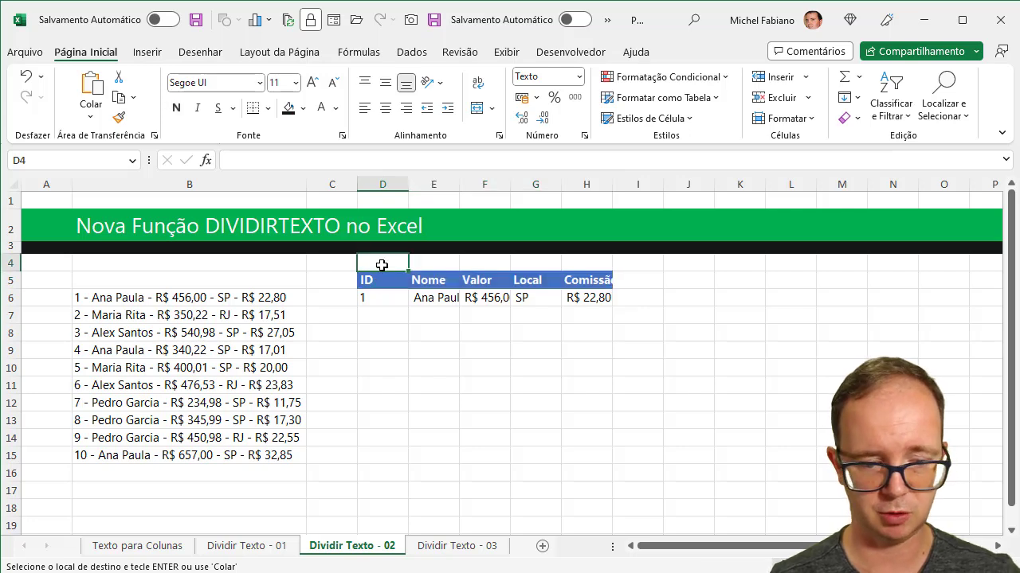
pyautogui.write('1')
pyautogui.press('Tab')
pyautogui.write('2')
pyautogui.press('Tab')
pyautogui.write('3')
pyautogui.press('Tab')
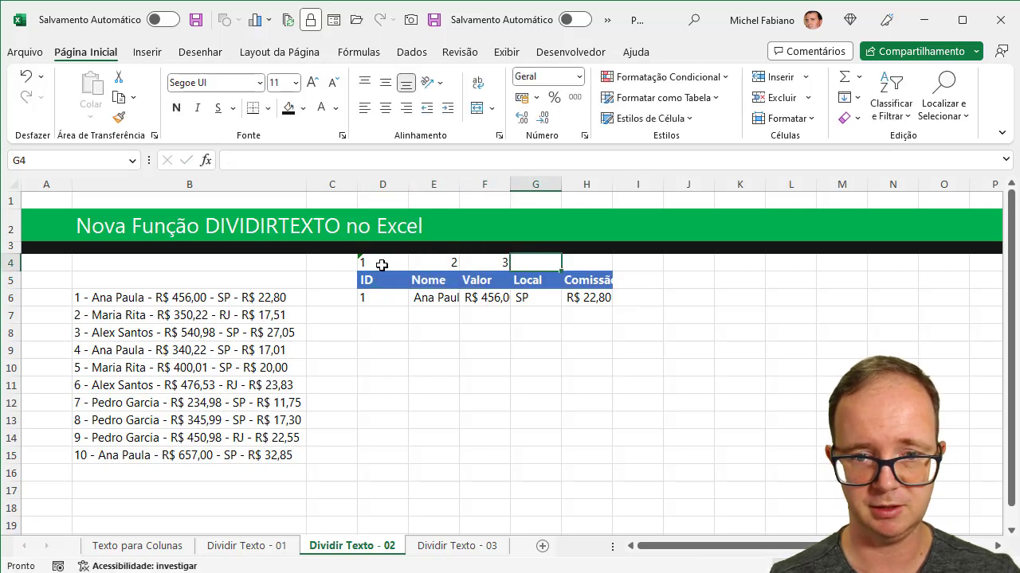
pyautogui.write('4')
pyautogui.press('Tab')
pyautogui.write('5')
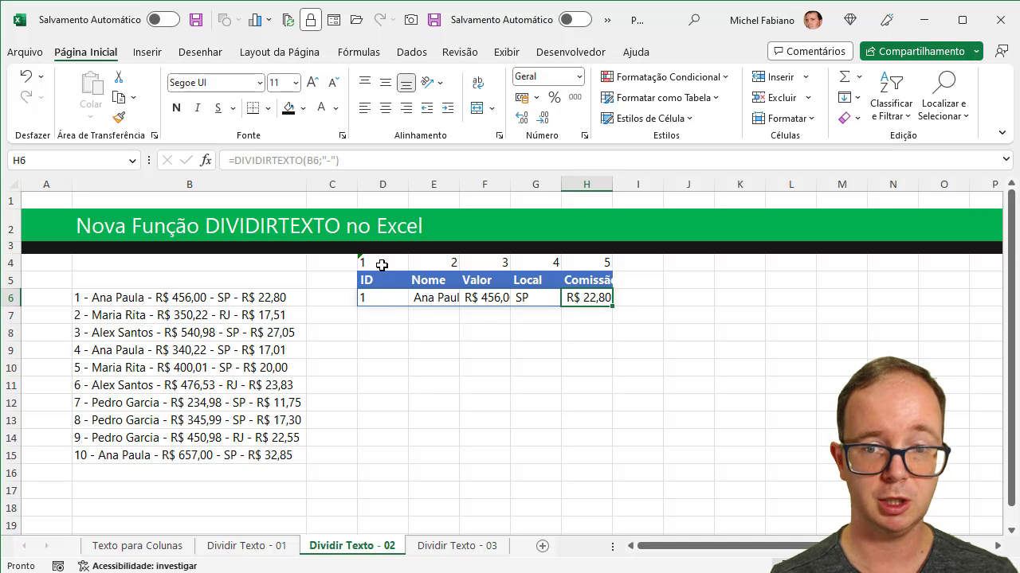
pyautogui.press('Return')
pyautogui.press('Up')
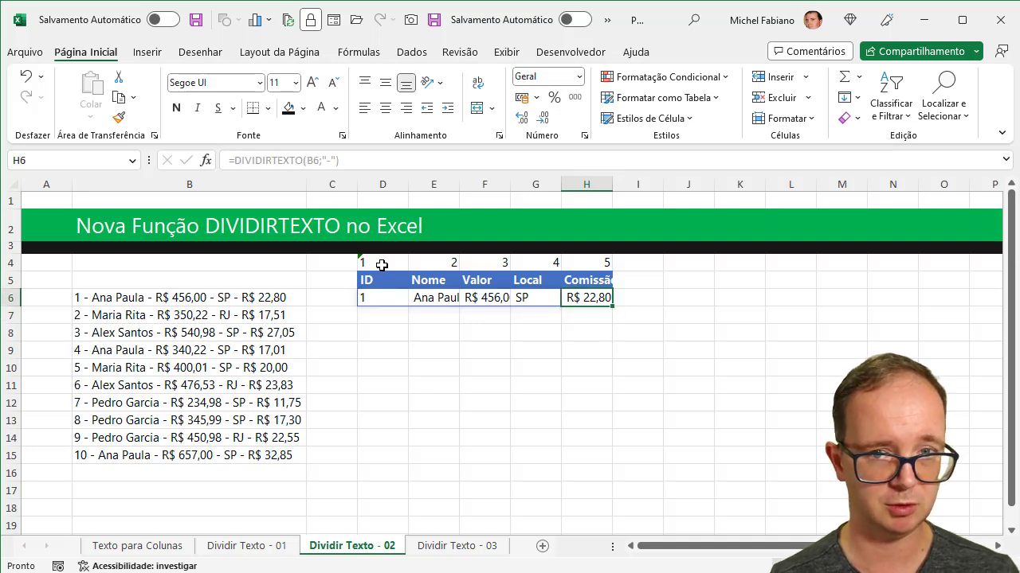
pyautogui.click(375, 299)
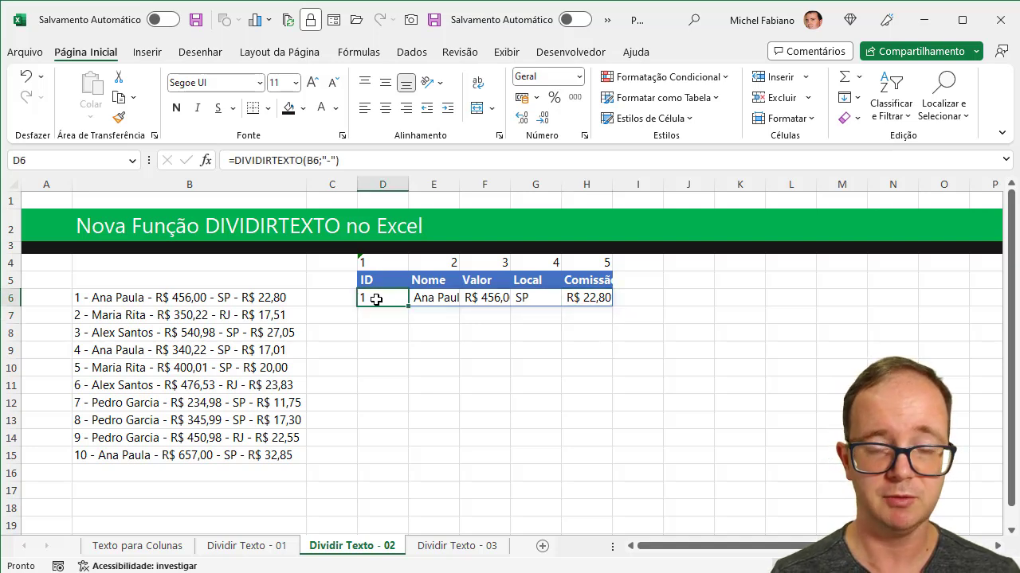
# Label J5 'Valor' and begin a DIVIDIRTEXTO formula in J6
pyautogui.click(681, 278)
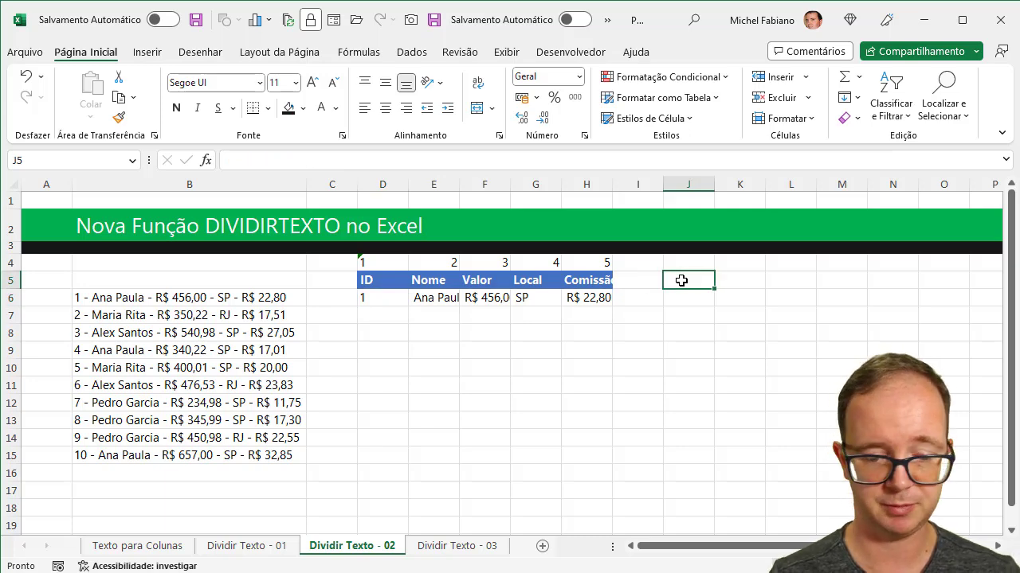
pyautogui.write('Valor')
pyautogui.press('Return')
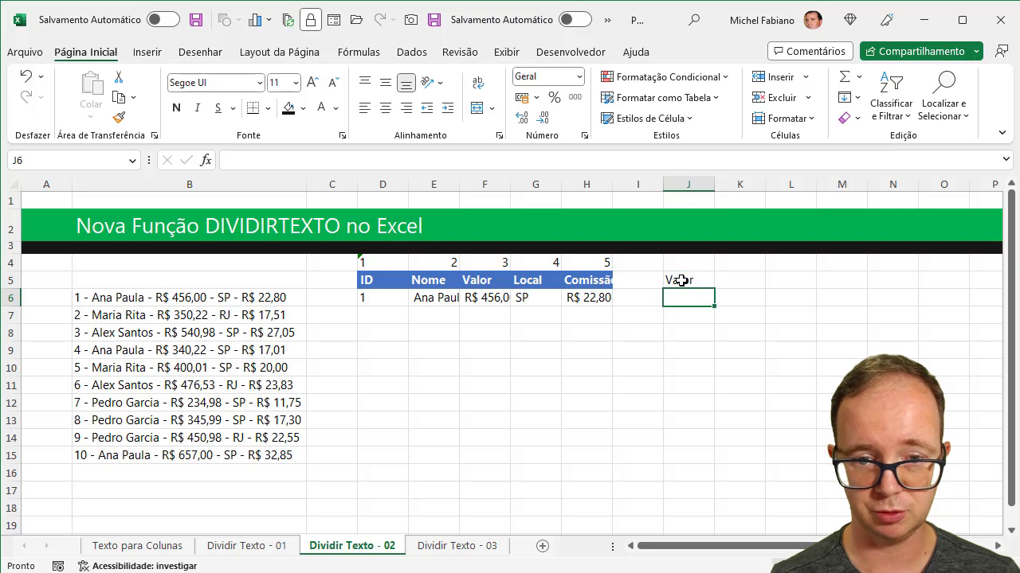
pyautogui.click(482, 287)
pyautogui.moveTo(483, 290); pyautogui.dragTo(484, 299)
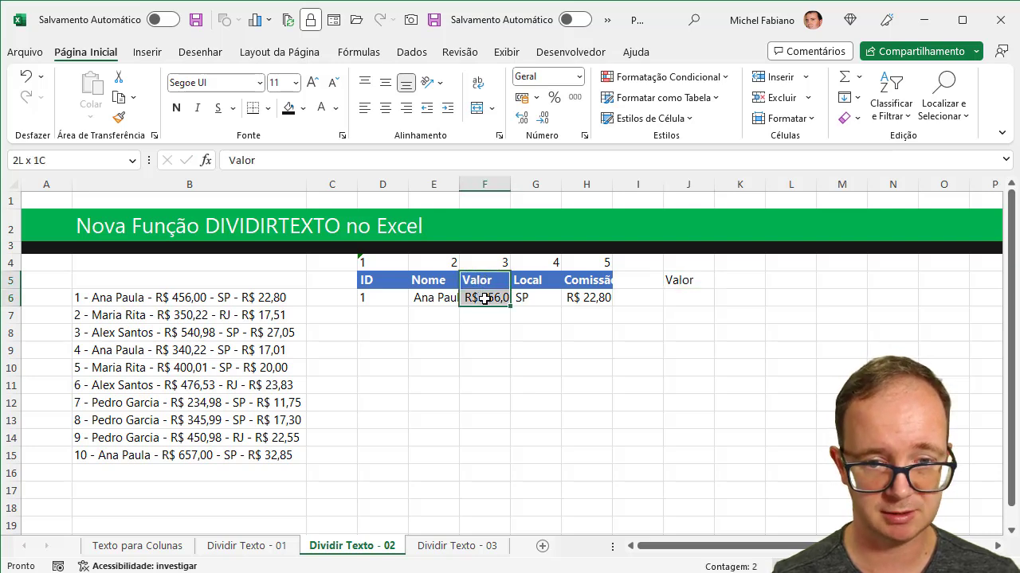
pyautogui.click(688, 292)
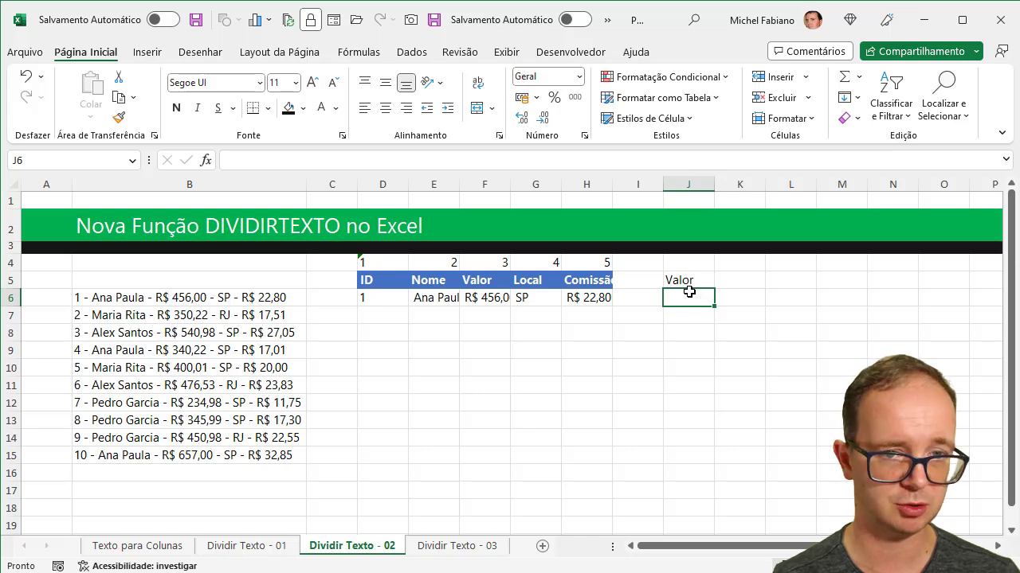
pyautogui.write('=')
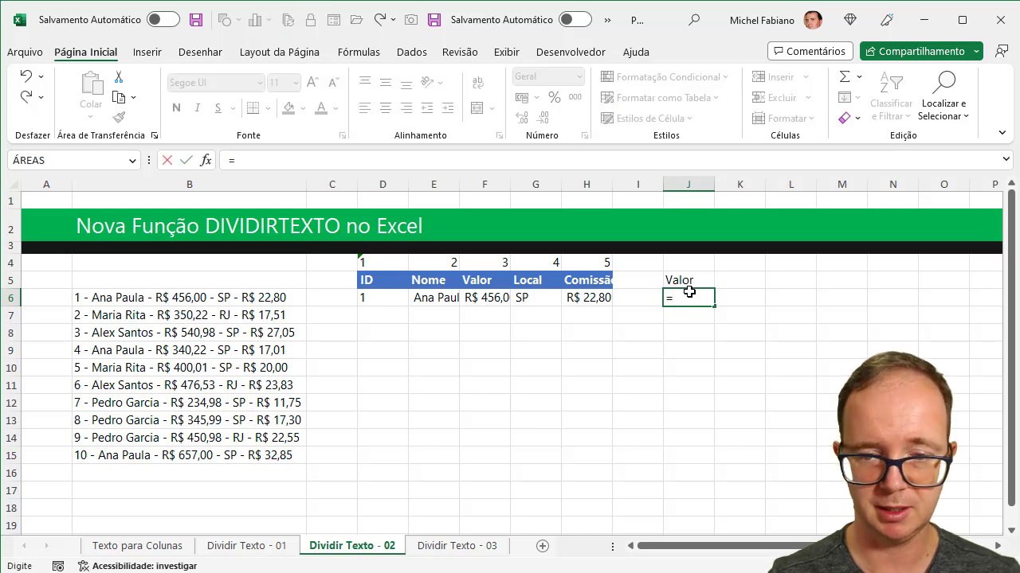
pyautogui.write('dividr')
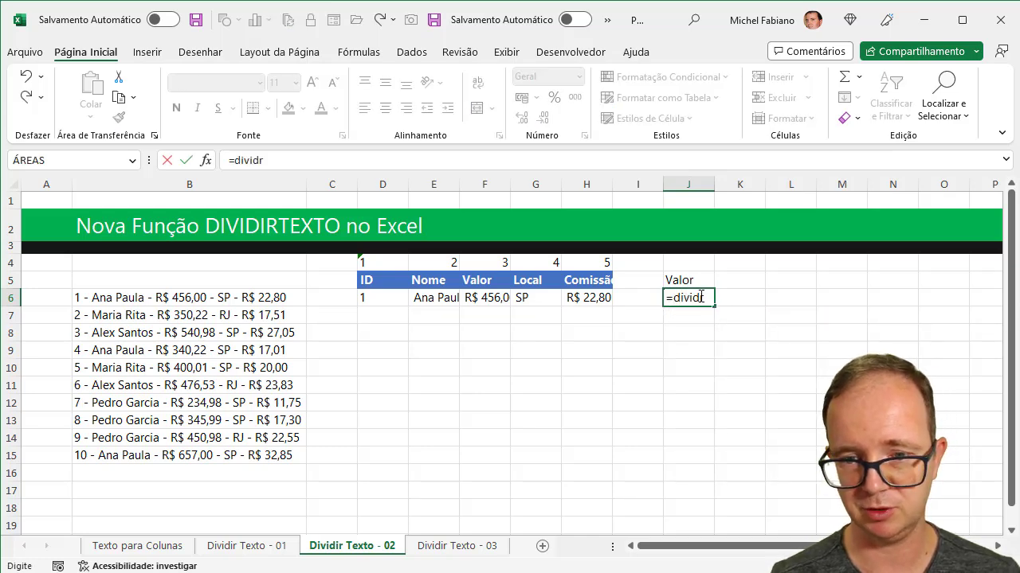
pyautogui.press('BackSpace')
pyautogui.write('ir')
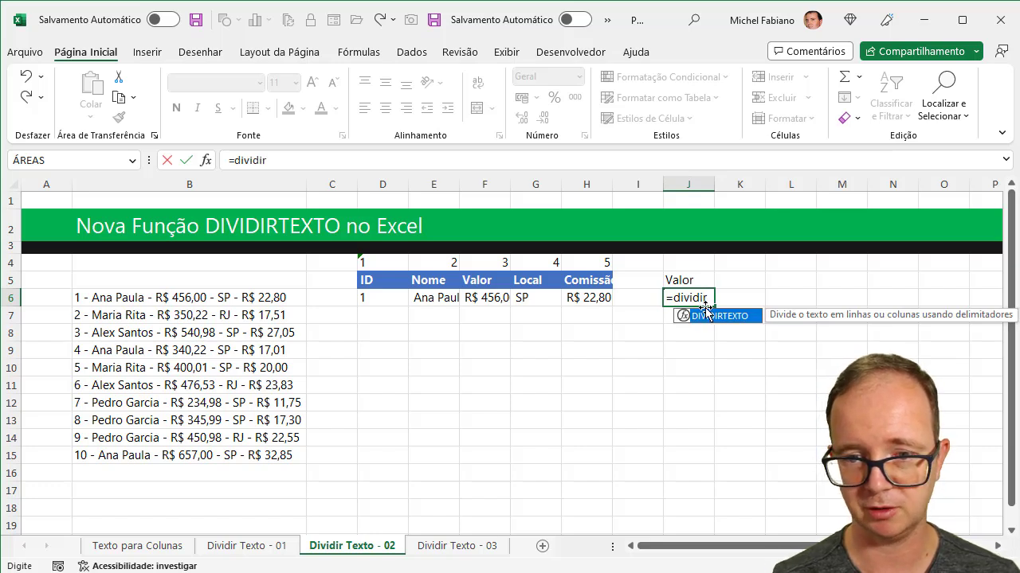
# Enter =DIVIDIRTEXTO(B6;"-") in J6 to spill B6's five hyphen-separated parts across J6:N6
pyautogui.doubleClick(708, 316)
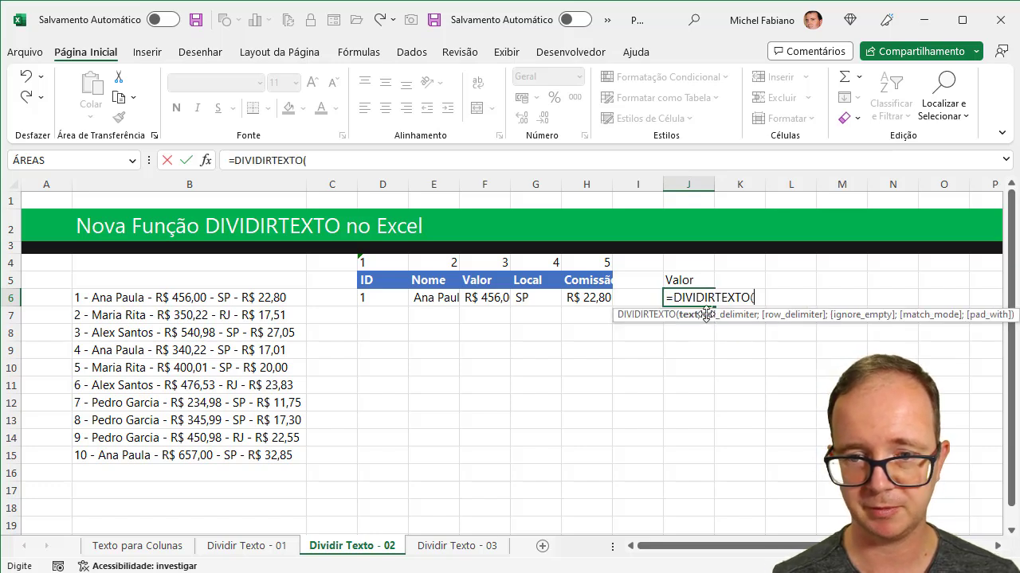
pyautogui.click(114, 304)
pyautogui.write(';"-')
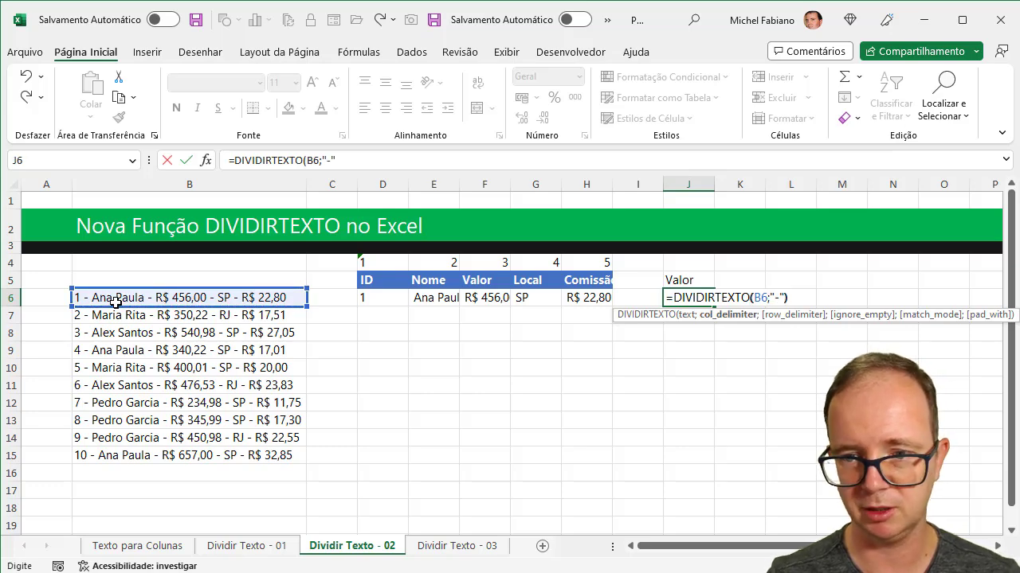
pyautogui.press('Return')
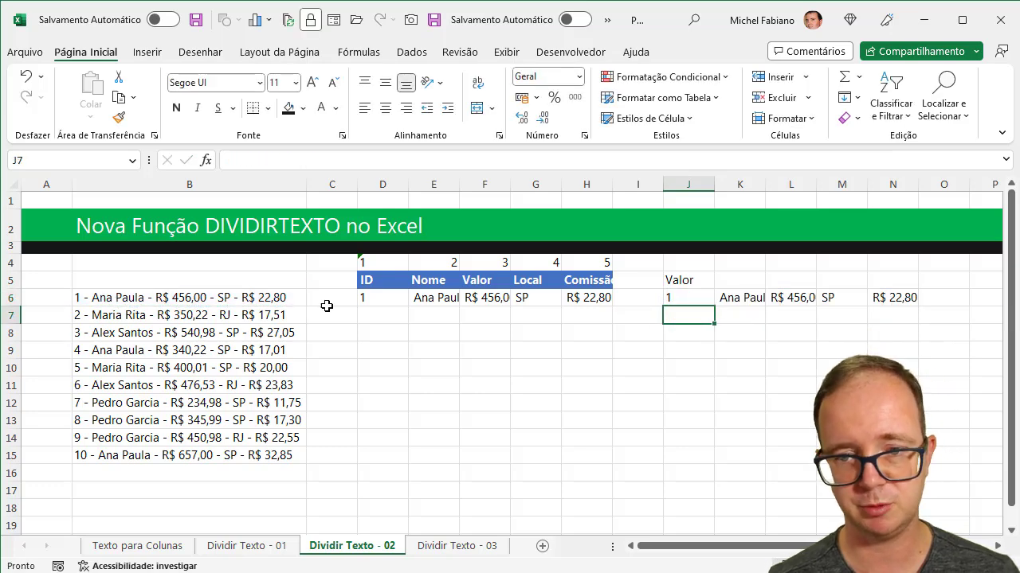
pyautogui.click(692, 294)
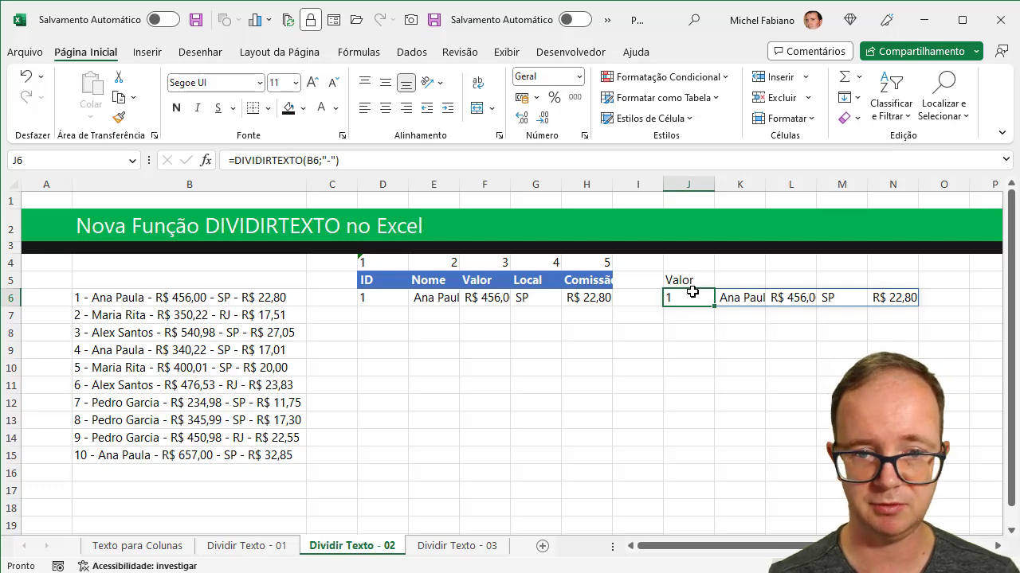
# Wrap J6's split in ÍNDICE to return the third part: =ÍNDICE(DIVIDIRTEXTO(B6;"-");3)
pyautogui.doubleClick(693, 294)
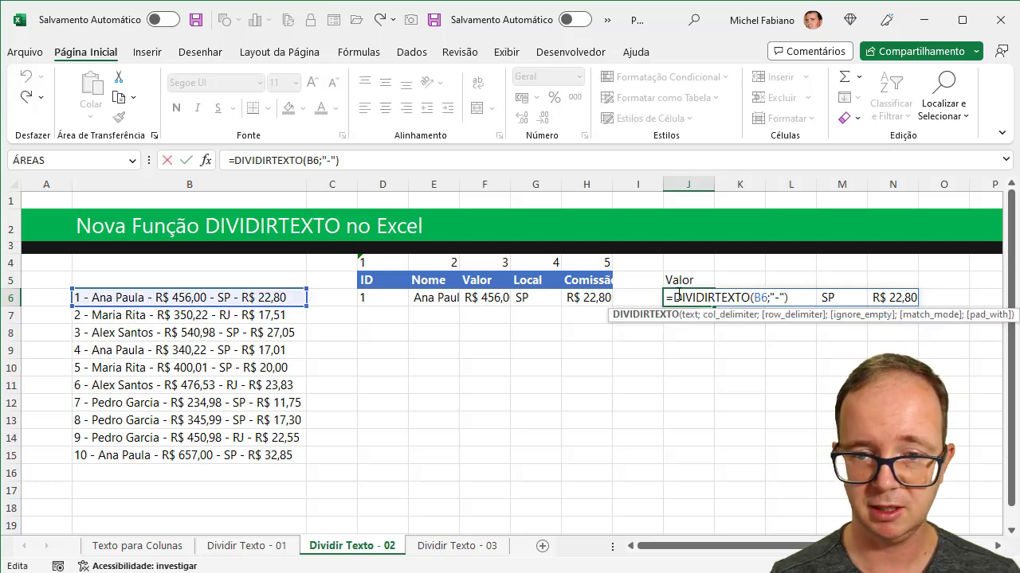
pyautogui.click(674, 297)
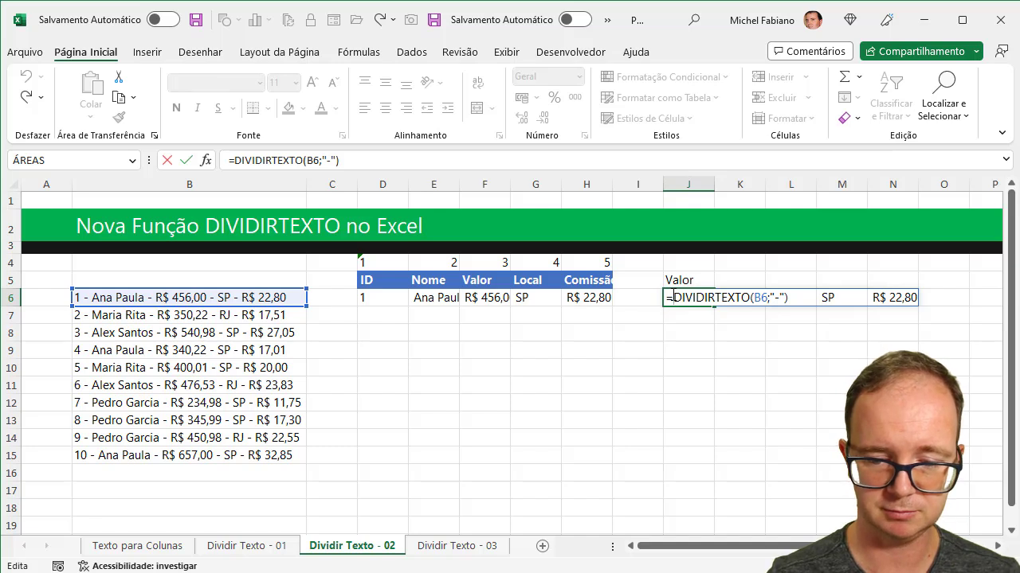
pyautogui.write('índice')
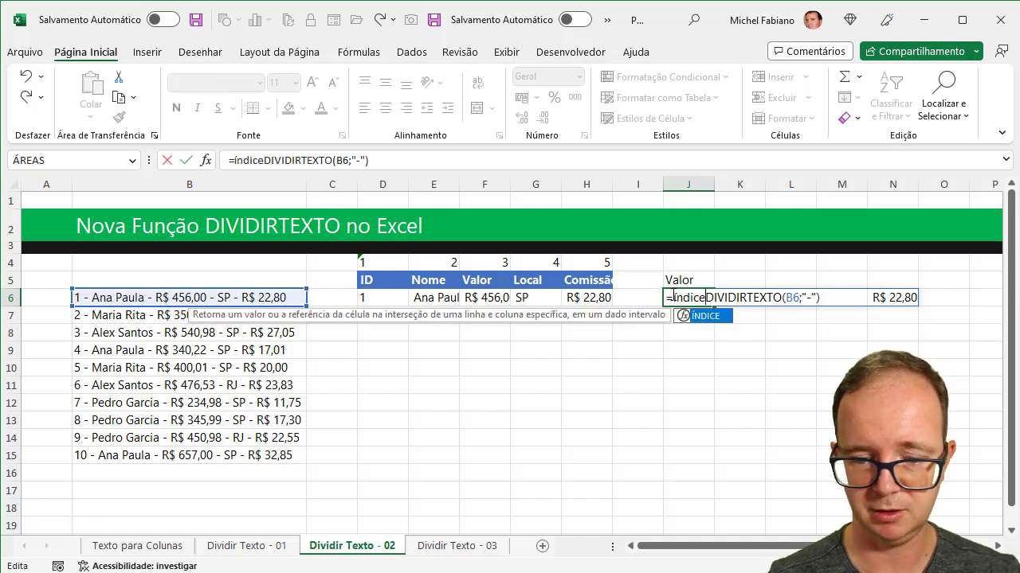
pyautogui.write('(')
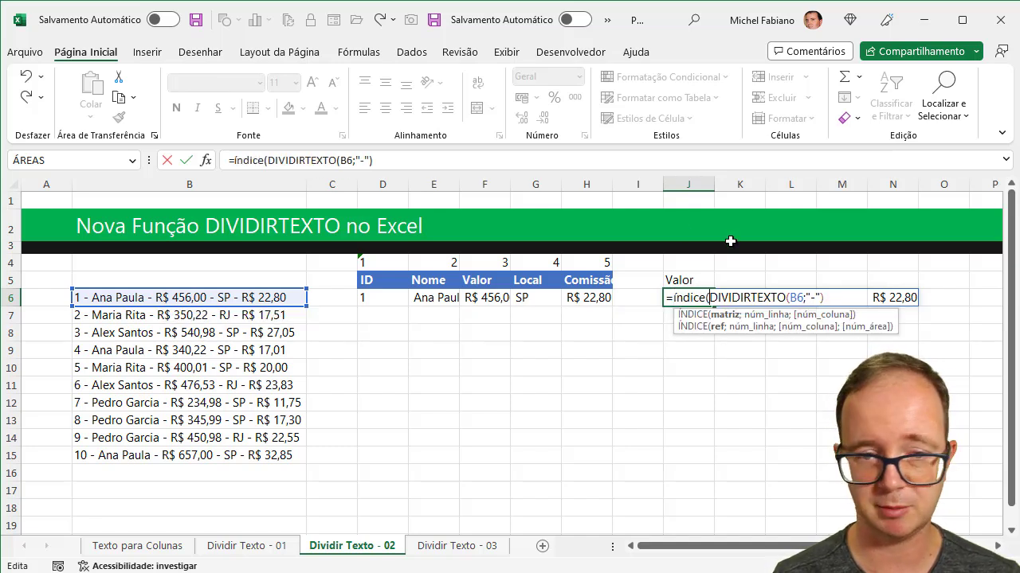
pyautogui.click(404, 161)
pyautogui.write(';')
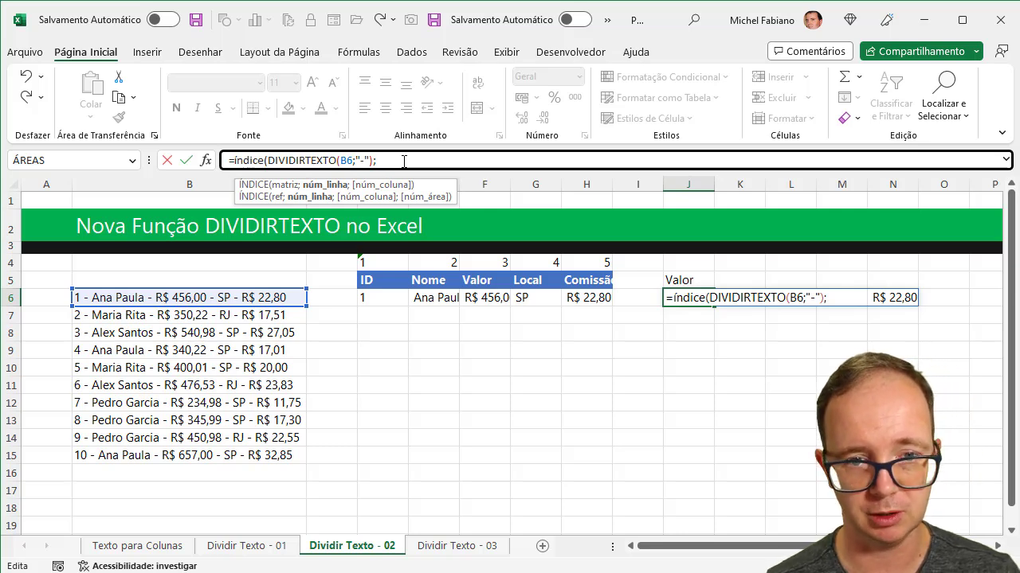
pyautogui.write('3')
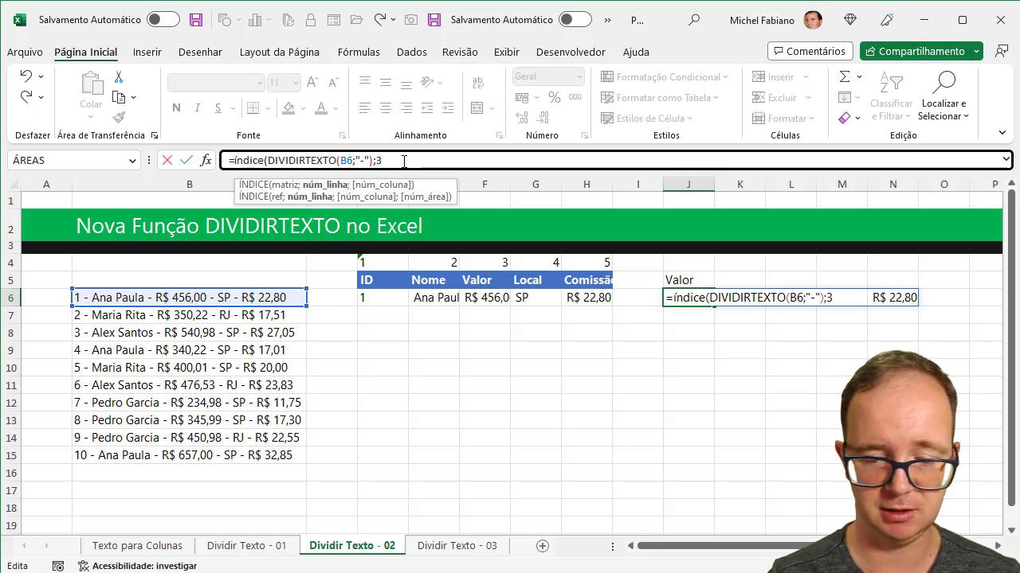
pyautogui.write(')')
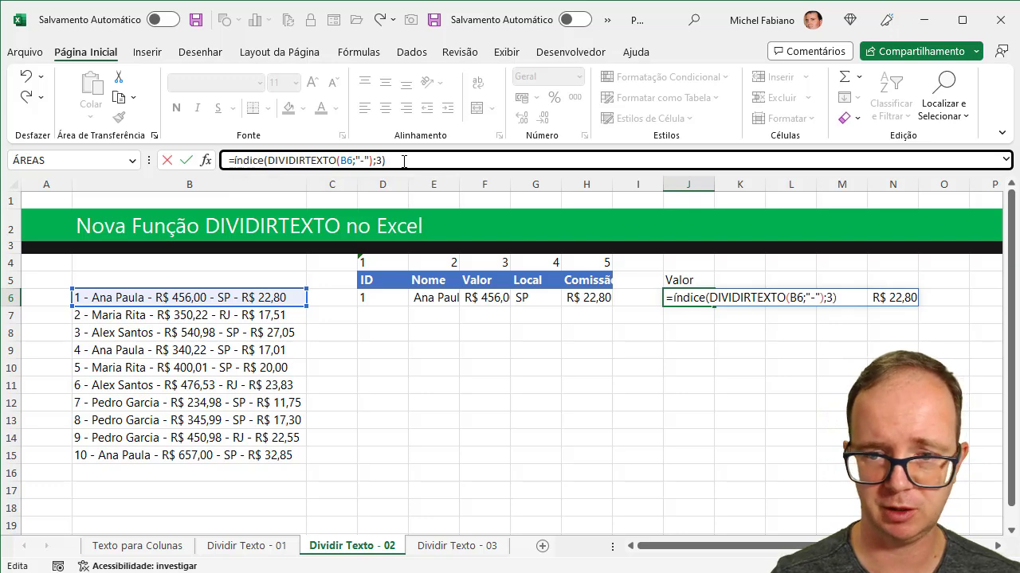
pyautogui.press('Return')
pyautogui.press('Up')
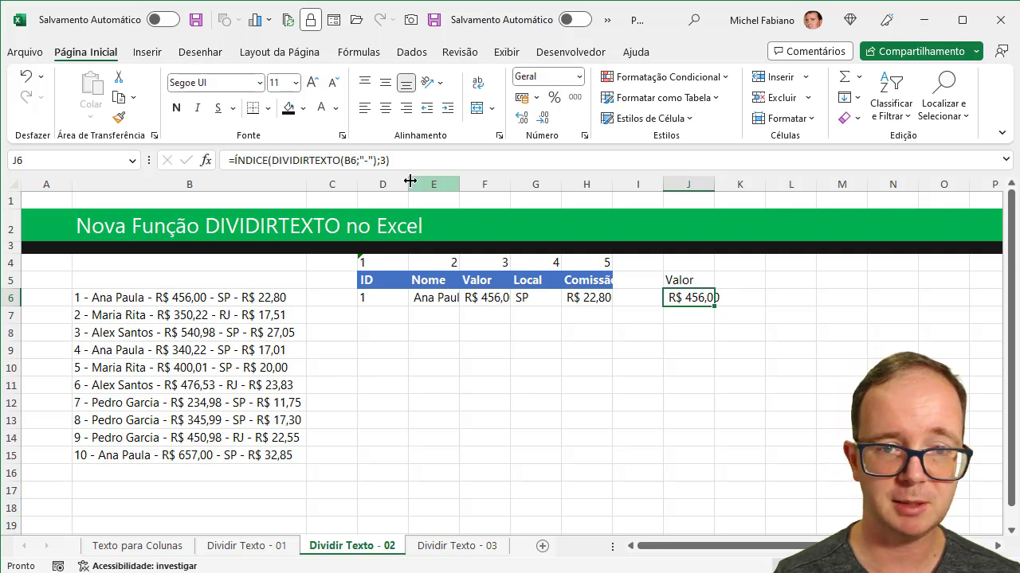
# Change the ÍNDICE column number from 3 to 5 so J6 returns R$ 22,80
pyautogui.click(387, 161)
pyautogui.press('BackSpace')
pyautogui.write('5')
pyautogui.press('Return')
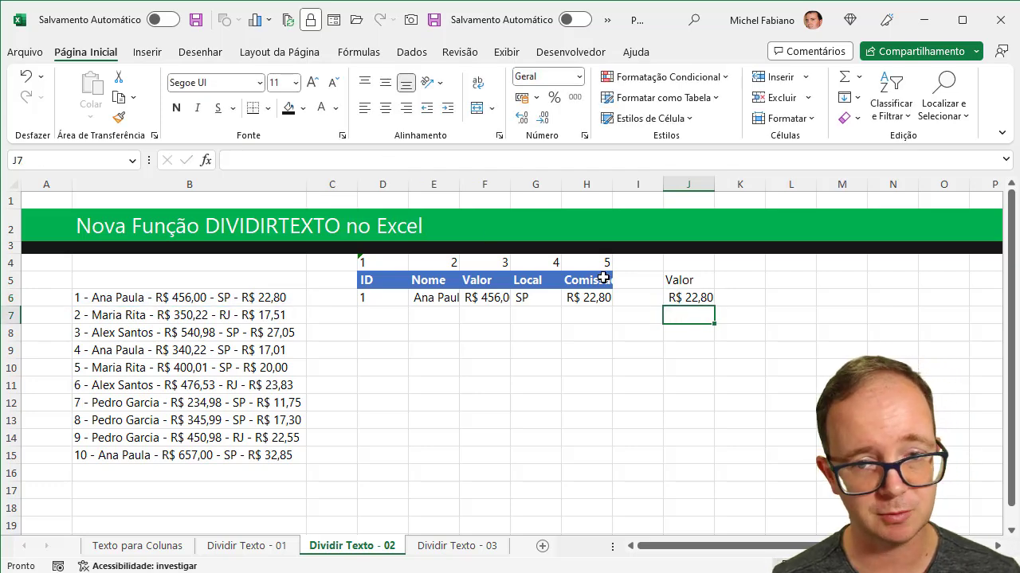
pyautogui.click(684, 298)
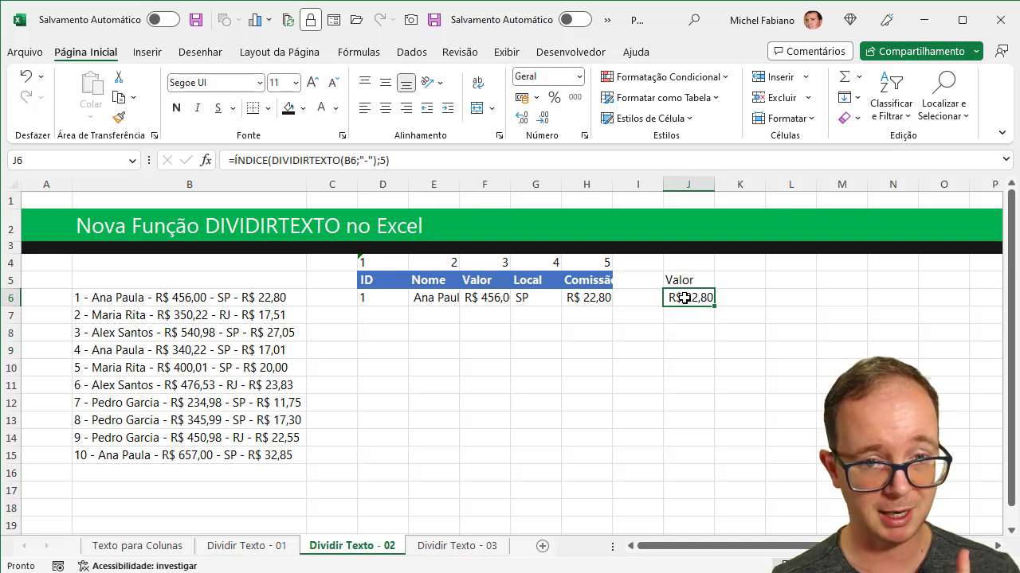
pyautogui.click(686, 282)
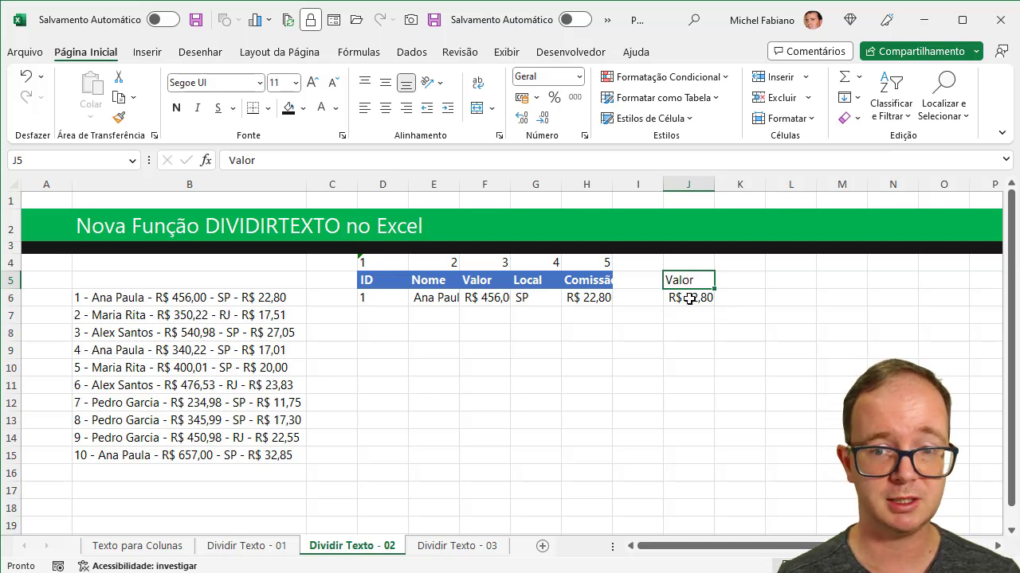
pyautogui.click(689, 299)
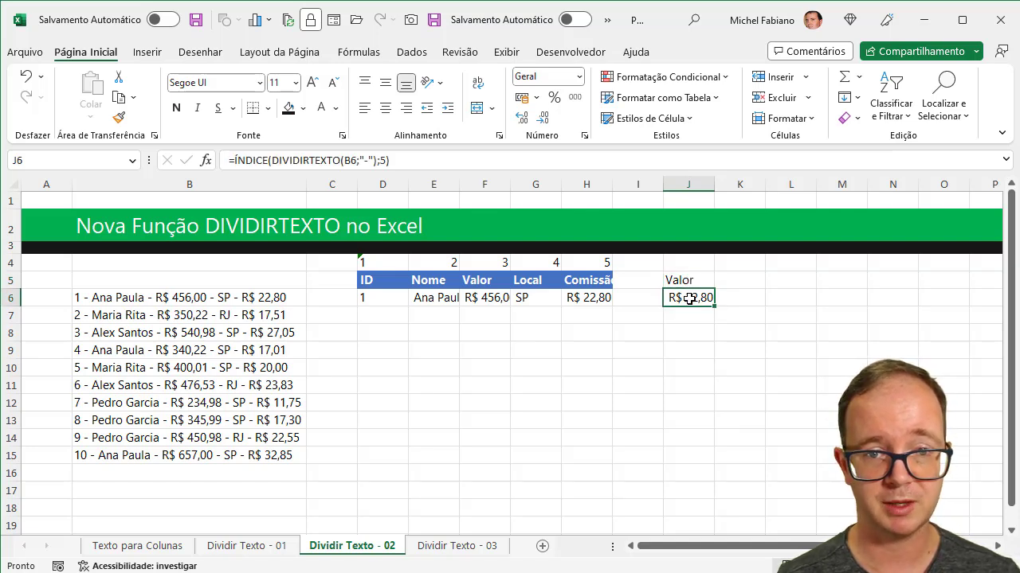
# Replace the 5 with CORRESP(J5;D5:H5;0) so J6 returns the Valor part, R$ 456,00
pyautogui.doubleClick(383, 160)
pyautogui.write('5cor')
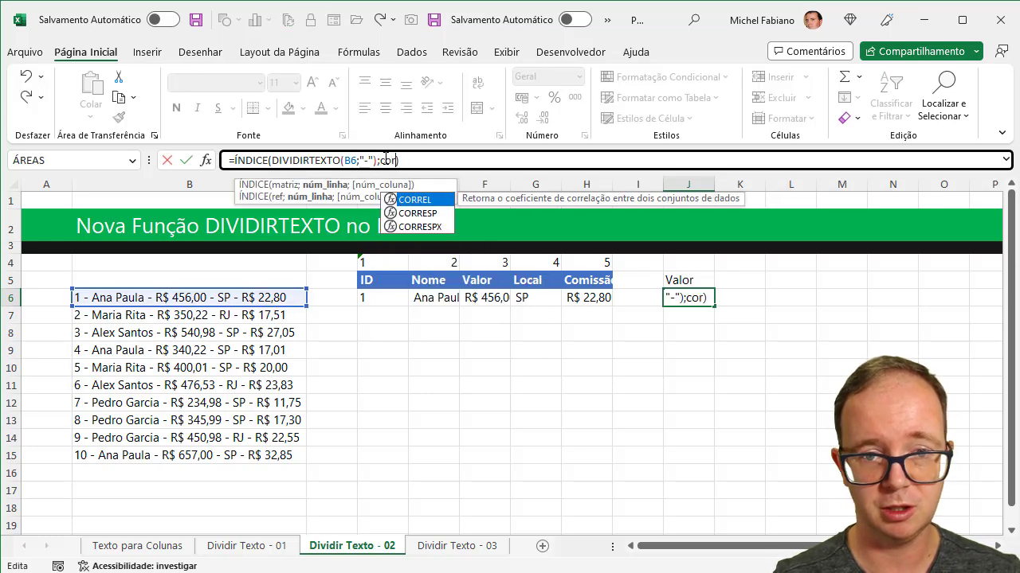
pyautogui.write('resp(')
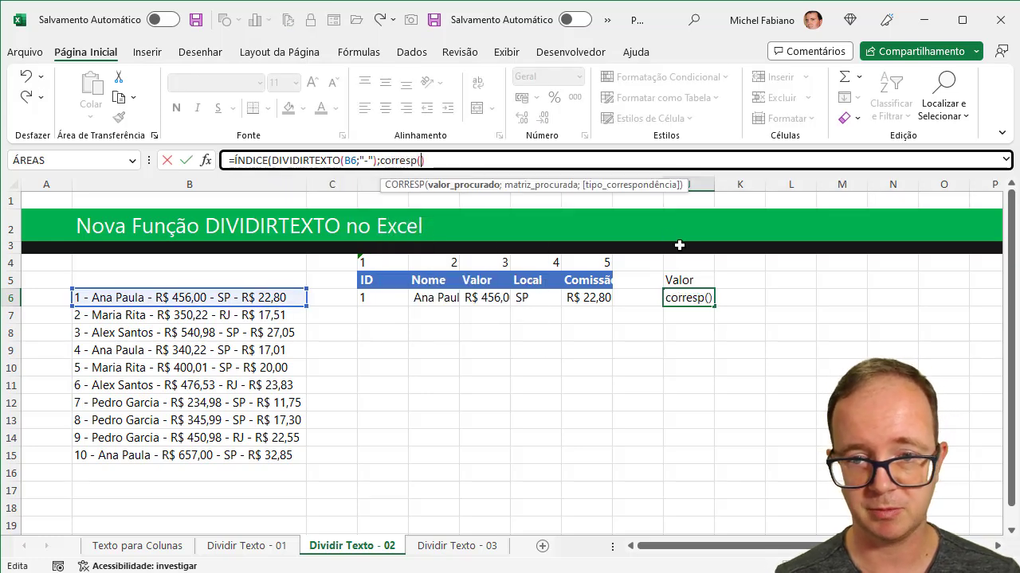
pyautogui.click(687, 276)
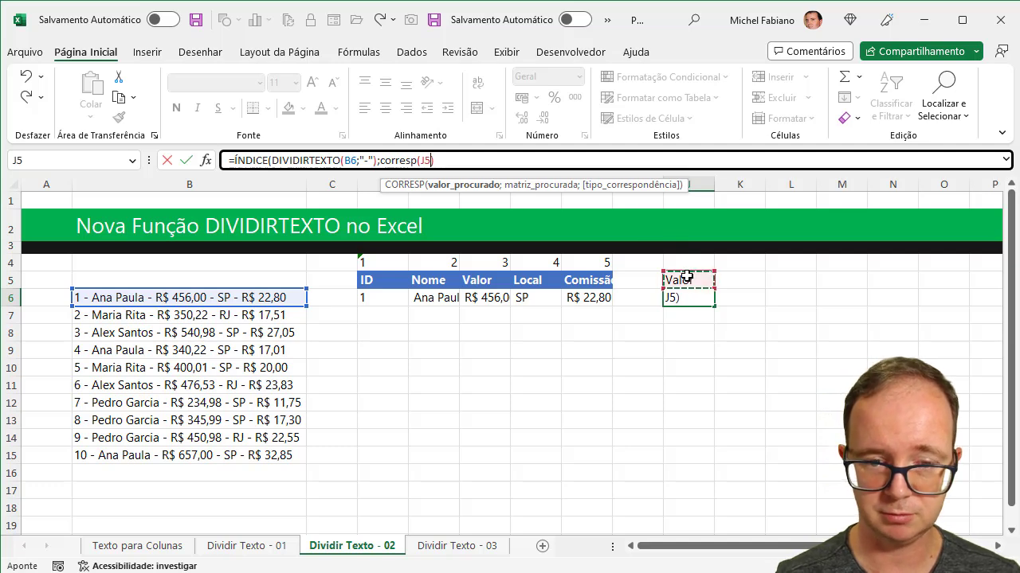
pyautogui.write(';')
pyautogui.moveTo(364, 280); pyautogui.dragTo(573, 280)
pyautogui.write(';')
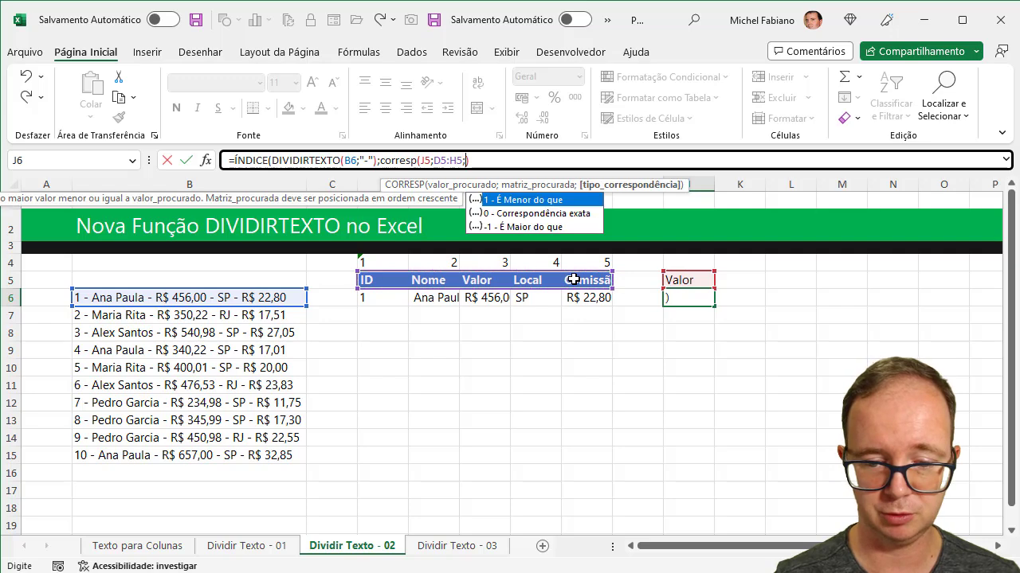
pyautogui.write('0)')
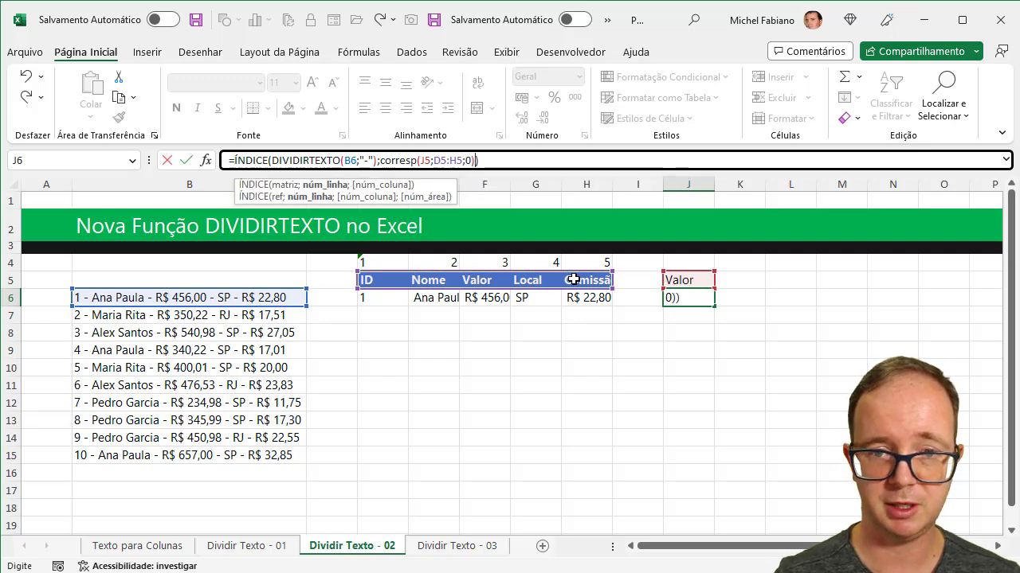
pyautogui.press('Return')
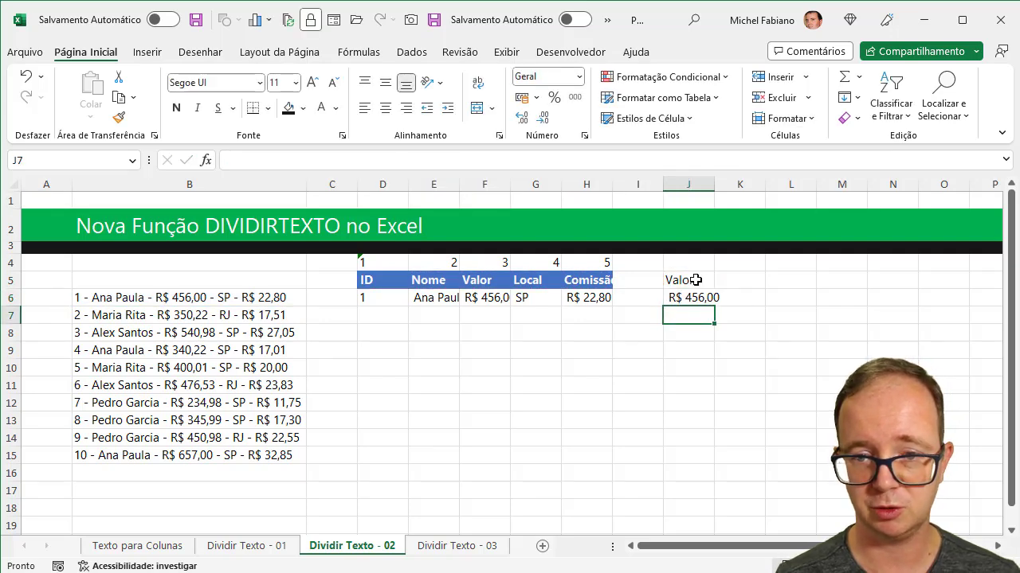
pyautogui.click(693, 280)
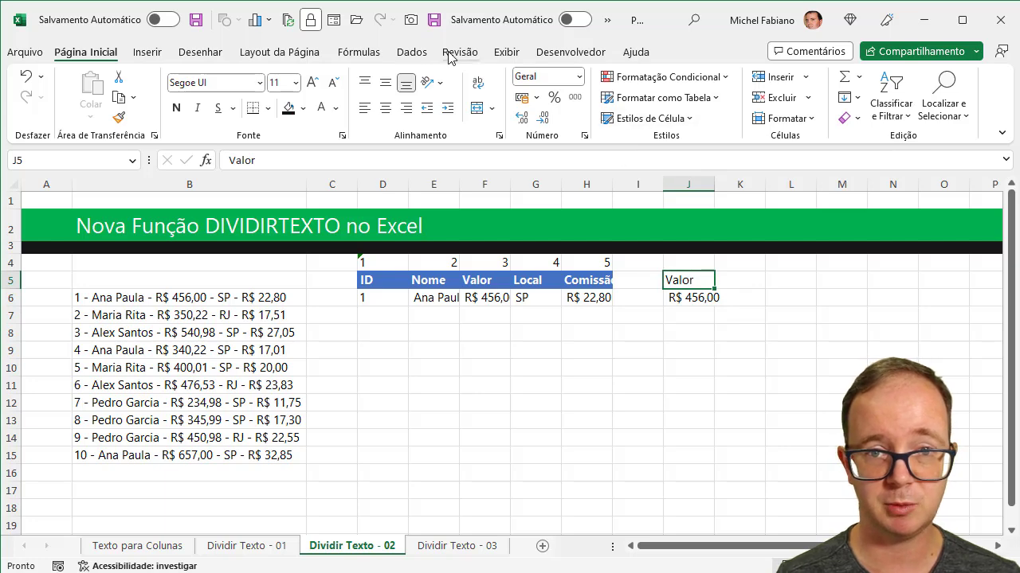
# Add a data validation list to J5 sourced from the headers D5:H5
pyautogui.click(412, 52)
pyautogui.click(650, 119)
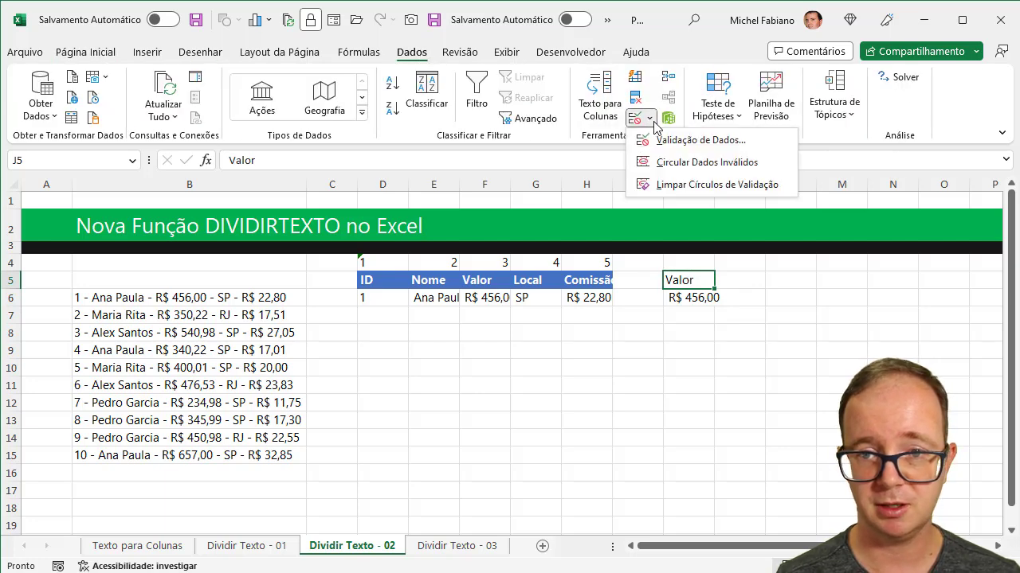
pyautogui.click(659, 145)
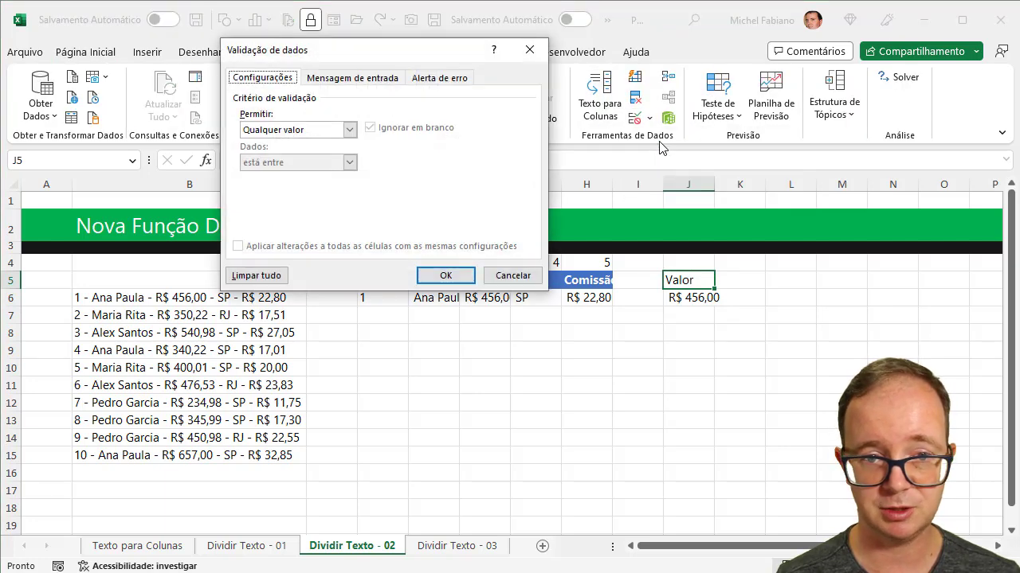
pyautogui.click(349, 129)
pyautogui.click(262, 179)
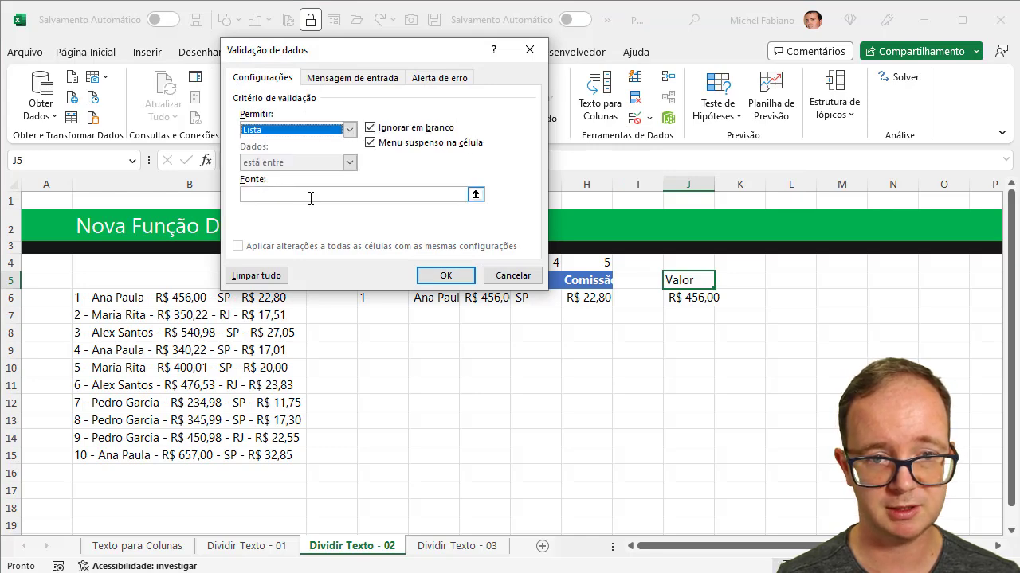
pyautogui.moveTo(571, 276); pyautogui.dragTo(375, 279)
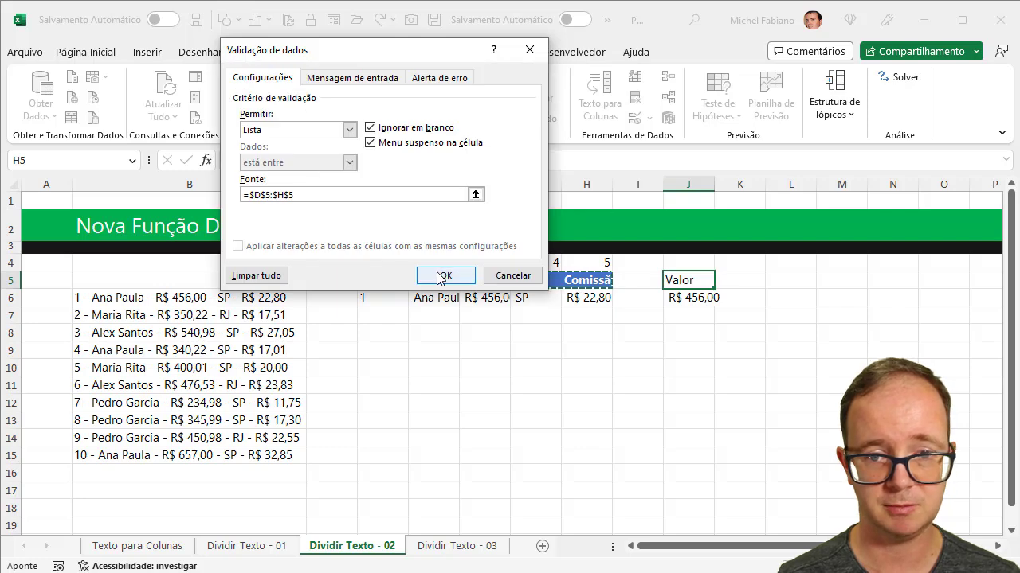
pyautogui.click(449, 275)
# Pick ID, Nome, Valor, Local and finally Comissão in J5, watching J6 change
pyautogui.click(722, 281)
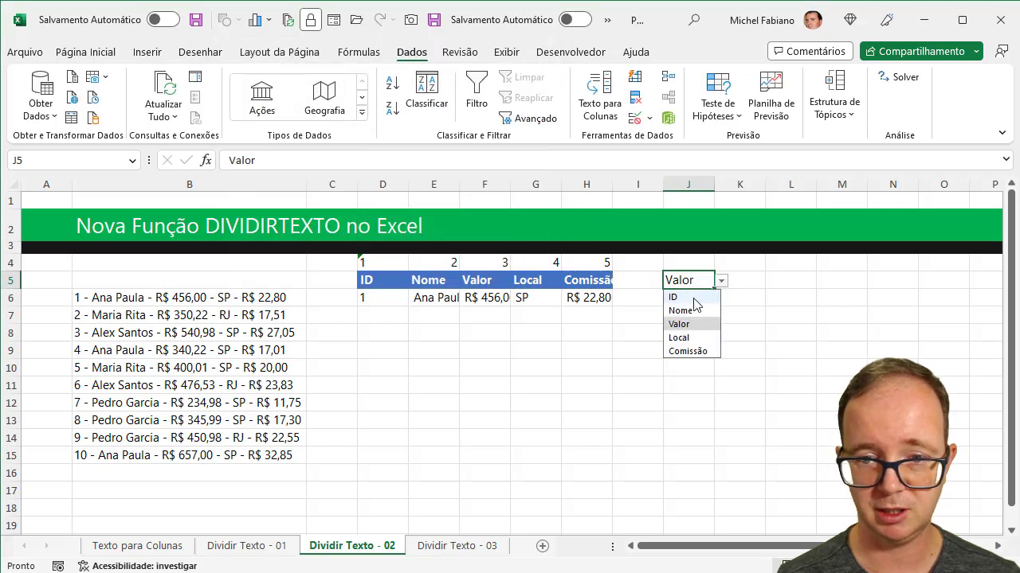
pyautogui.click(671, 297)
pyautogui.click(721, 280)
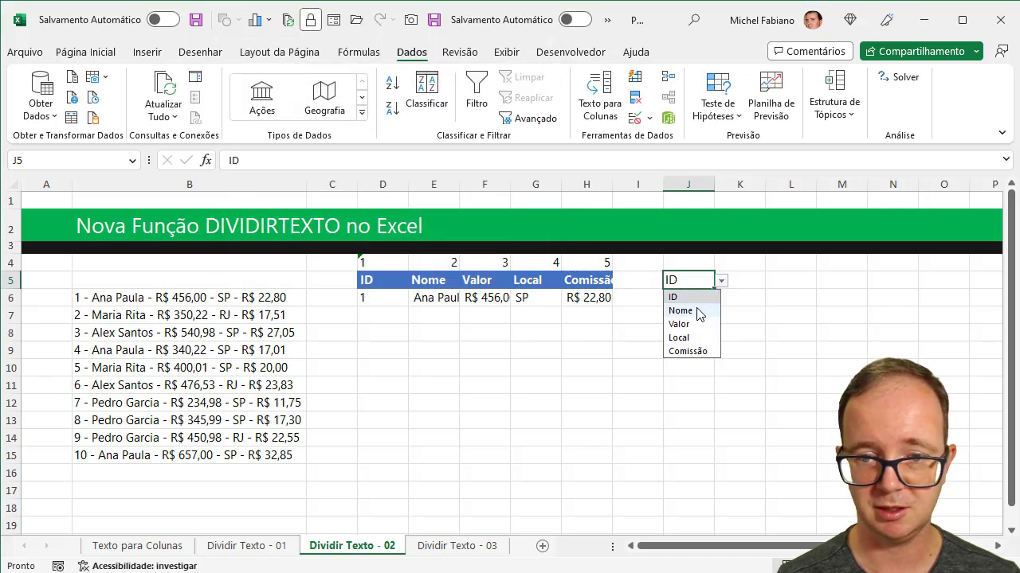
pyautogui.click(685, 309)
pyautogui.click(722, 281)
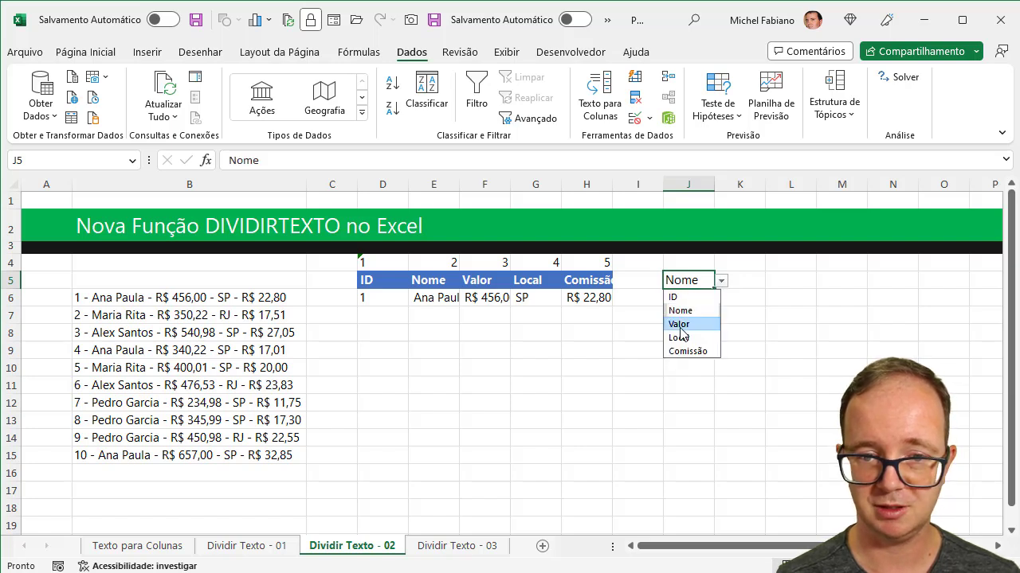
pyautogui.click(681, 323)
pyautogui.click(721, 280)
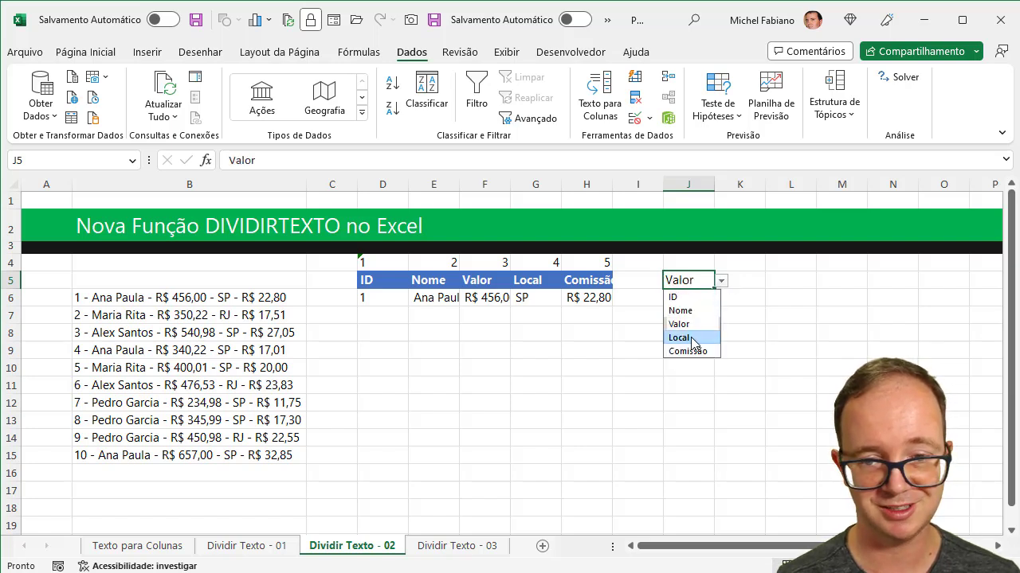
pyautogui.click(683, 336)
pyautogui.click(721, 280)
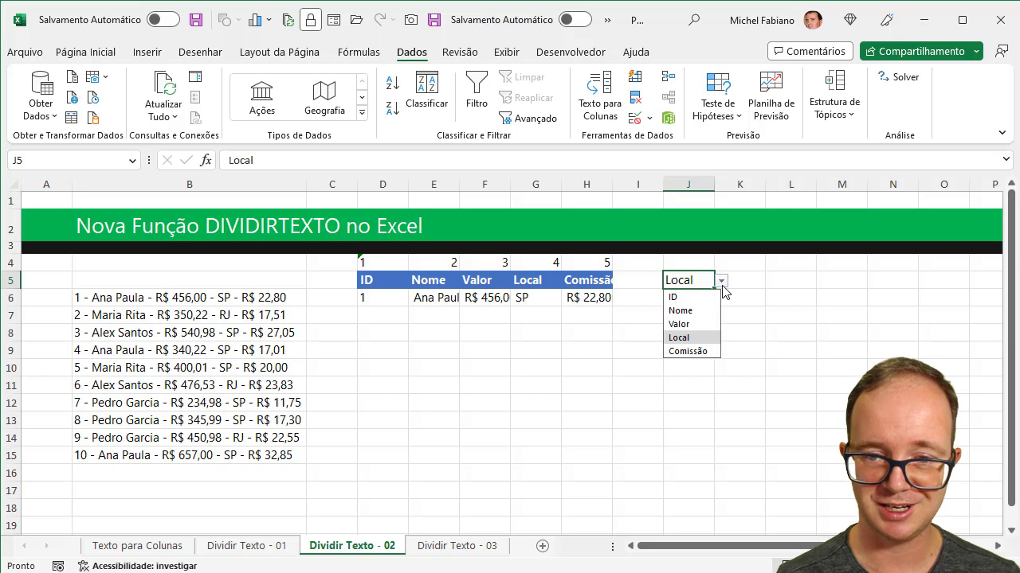
pyautogui.click(687, 349)
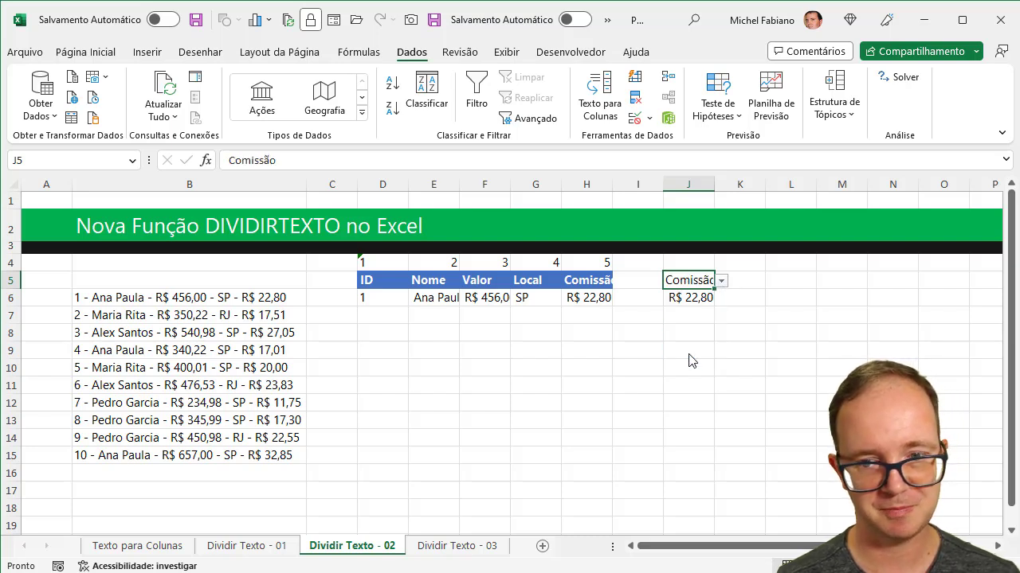
# Fill the J6 lookup formula down to J15
pyautogui.click(704, 308)
pyautogui.click(710, 298)
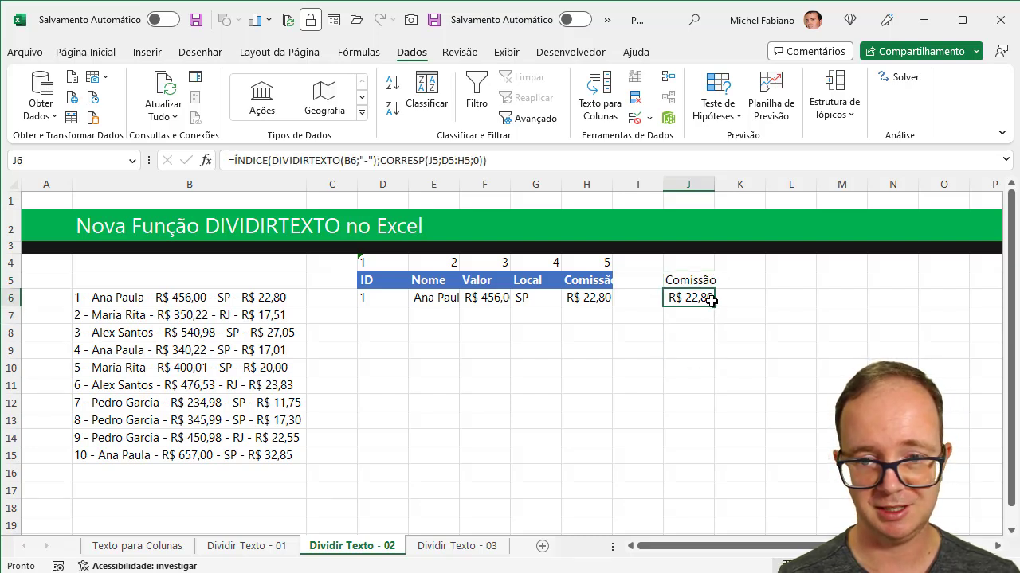
pyautogui.moveTo(715, 307); pyautogui.dragTo(698, 458)
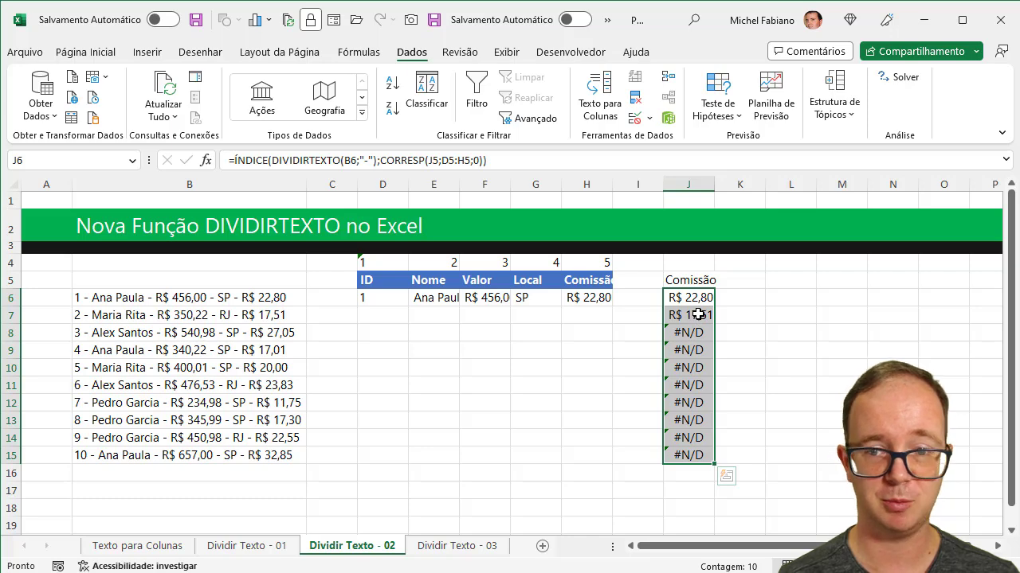
# Make J5 and D5:H5 absolute in J6's formula and refill it down to J15
pyautogui.doubleClick(707, 298)
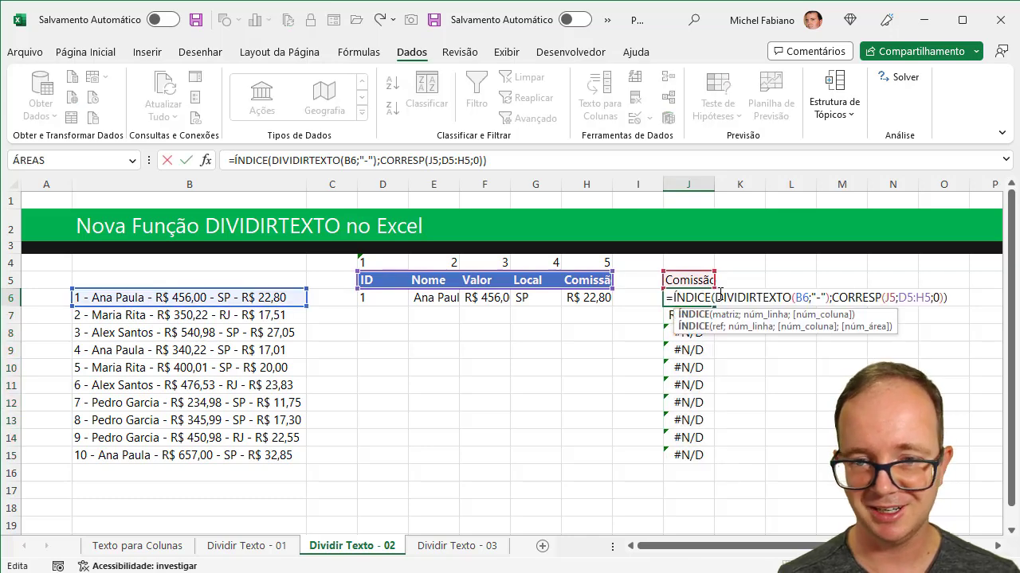
pyautogui.click(890, 297)
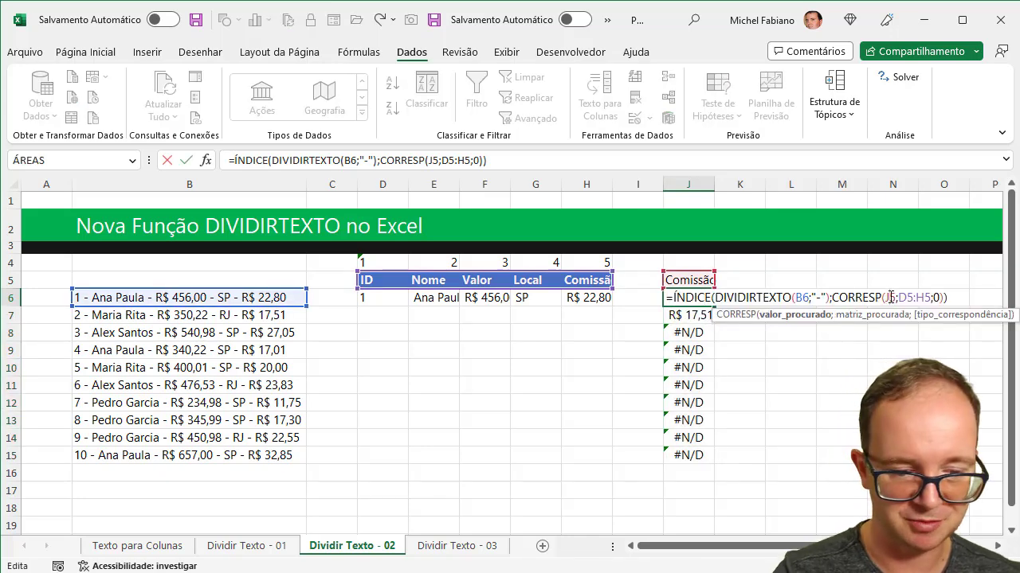
pyautogui.press('F4')
pyautogui.click(923, 297)
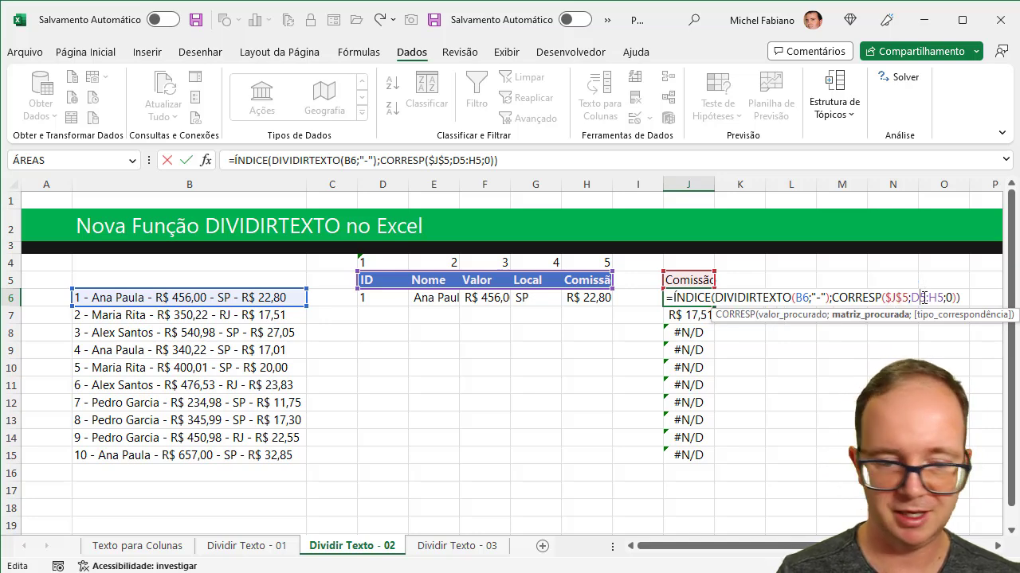
pyautogui.press('F4')
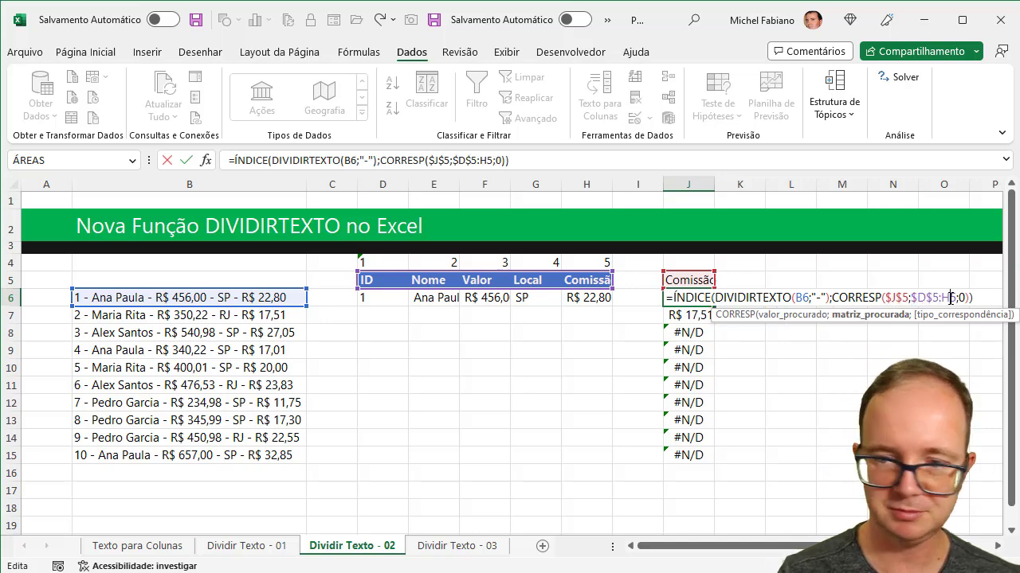
pyautogui.press('F4')
pyautogui.press('Return')
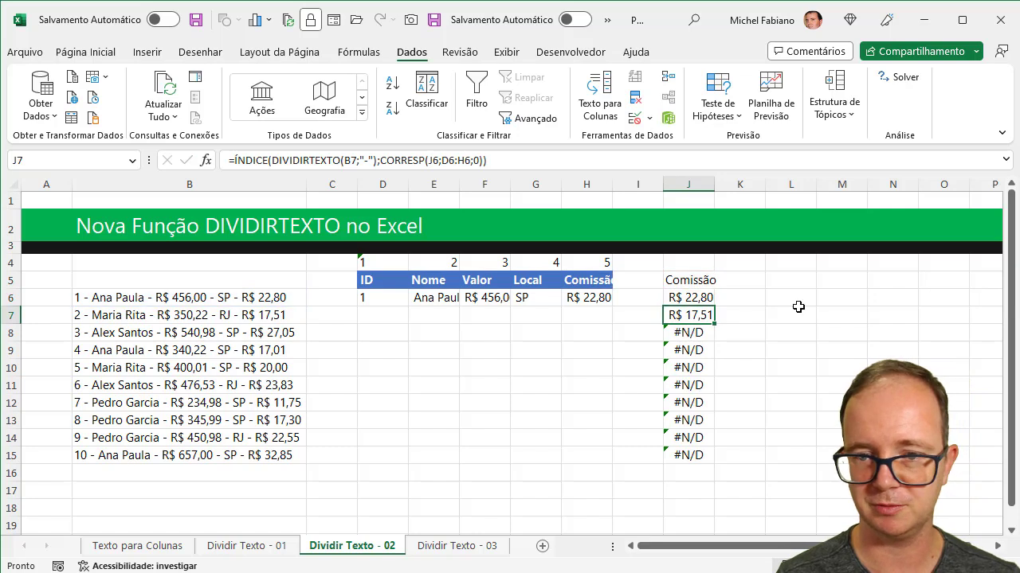
pyautogui.click(715, 299)
pyautogui.doubleClick(715, 306)
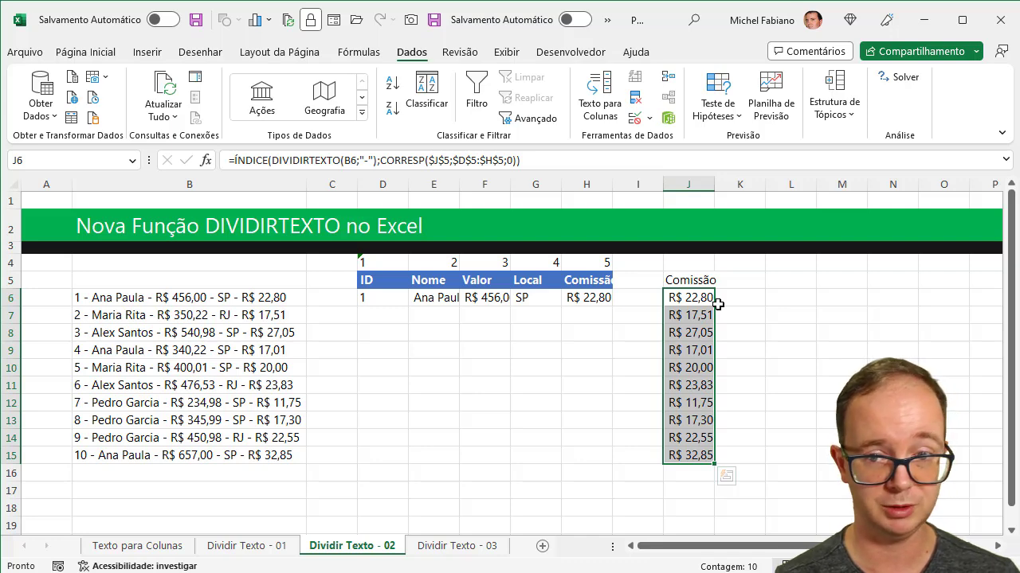
# Switch J5 to Nome so column J lists every salesperson's name
pyautogui.click(699, 280)
pyautogui.click(721, 281)
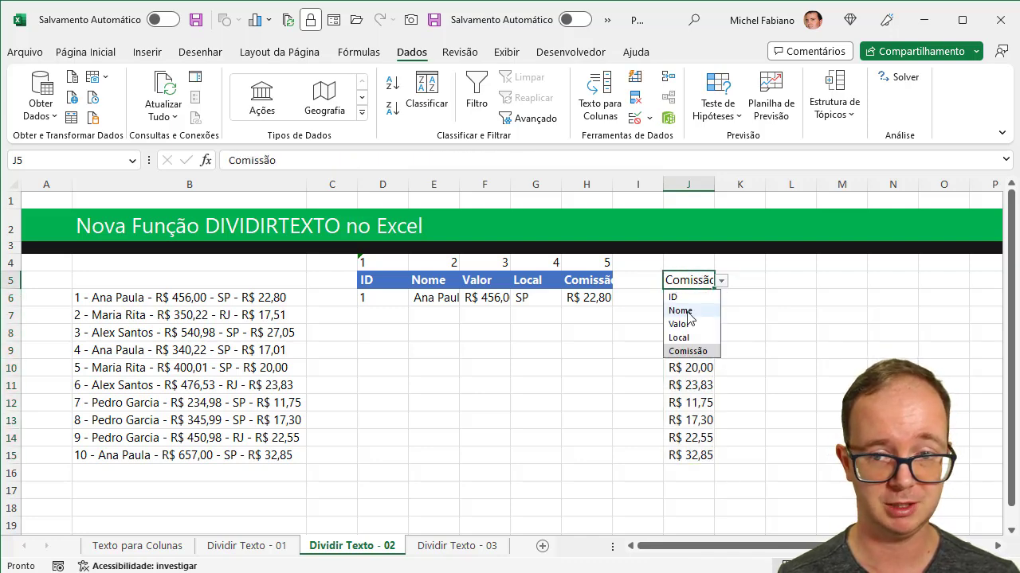
pyautogui.click(681, 311)
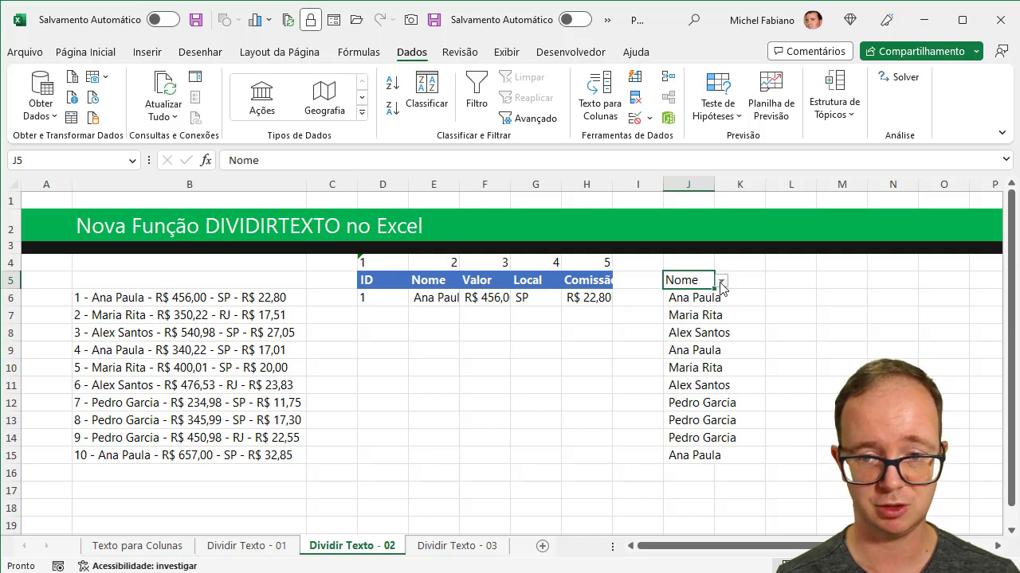
# Choose Valor in J5 so J6:J15 show each sale amount, then review J6's formula
pyautogui.click(720, 282)
pyautogui.click(678, 324)
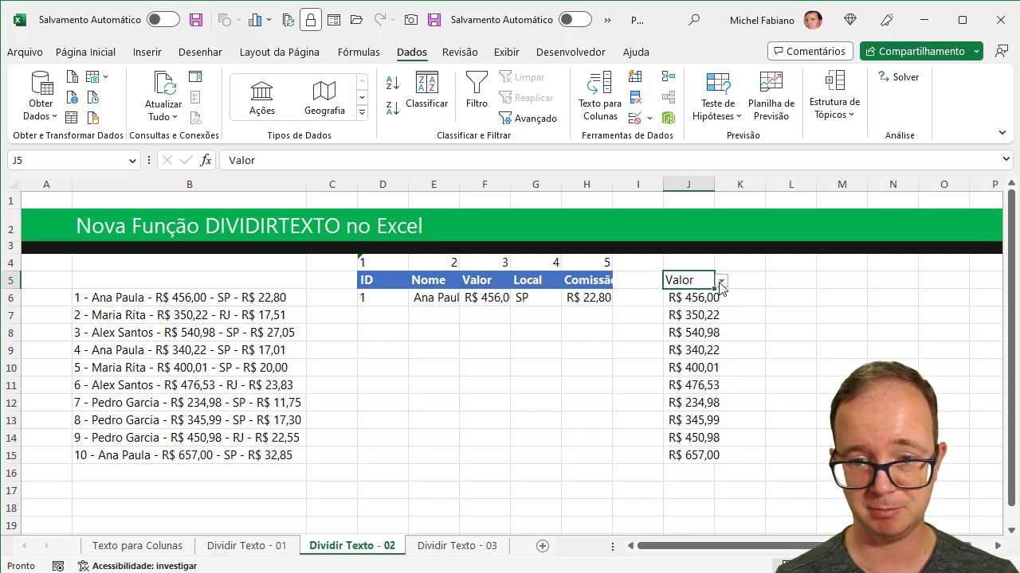
pyautogui.click(688, 294)
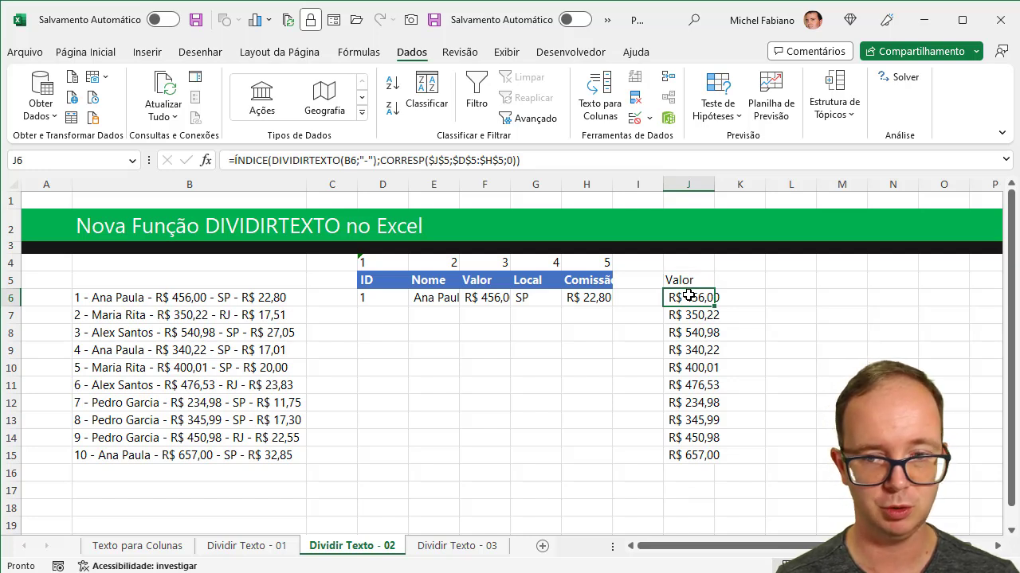
# Total column J in L5 with =SOMA(J:J)
pyautogui.click(778, 278)
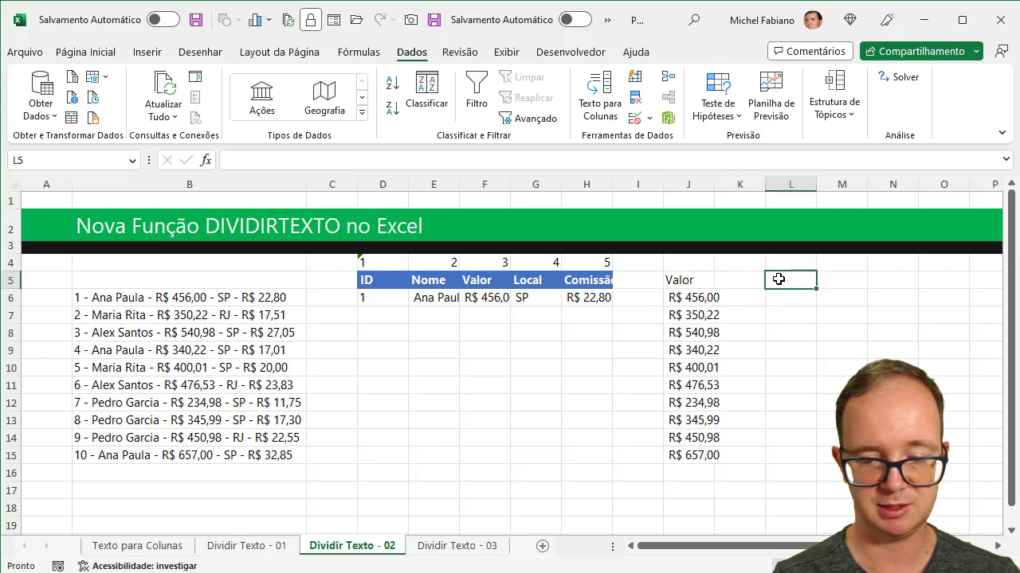
pyautogui.write('=soma(J:J')
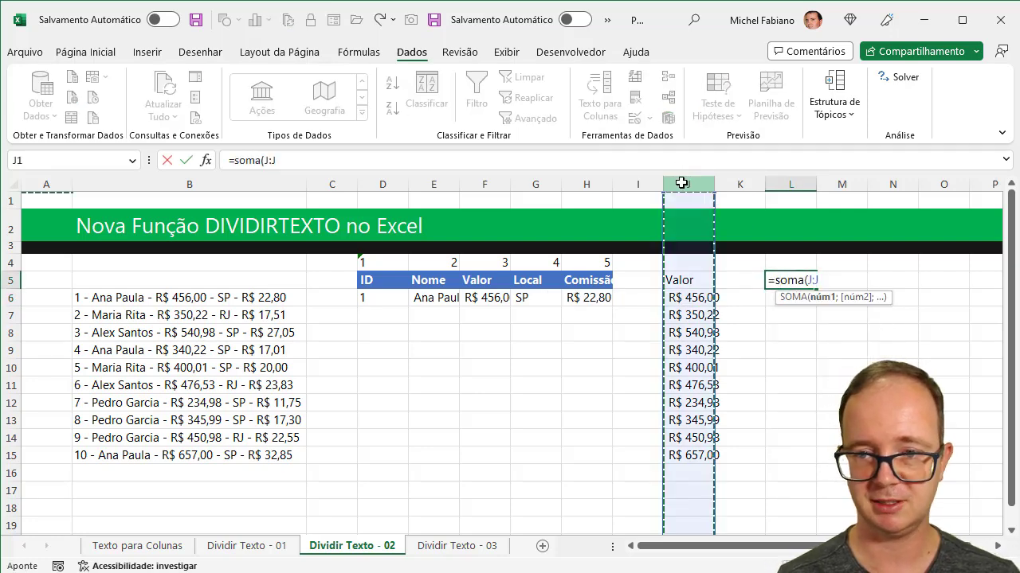
pyautogui.click(681, 183)
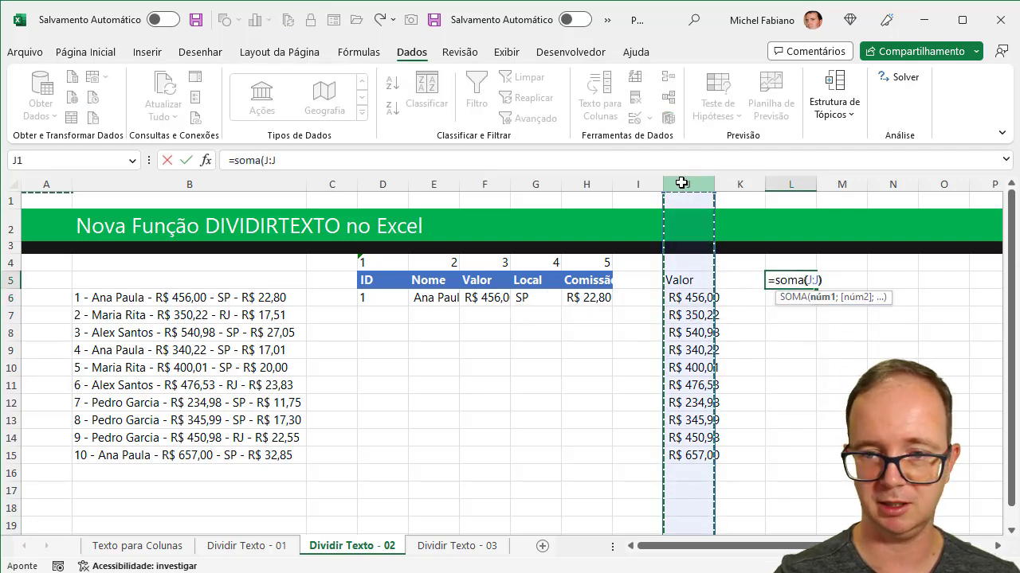
pyautogui.press('Return')
pyautogui.click(795, 284)
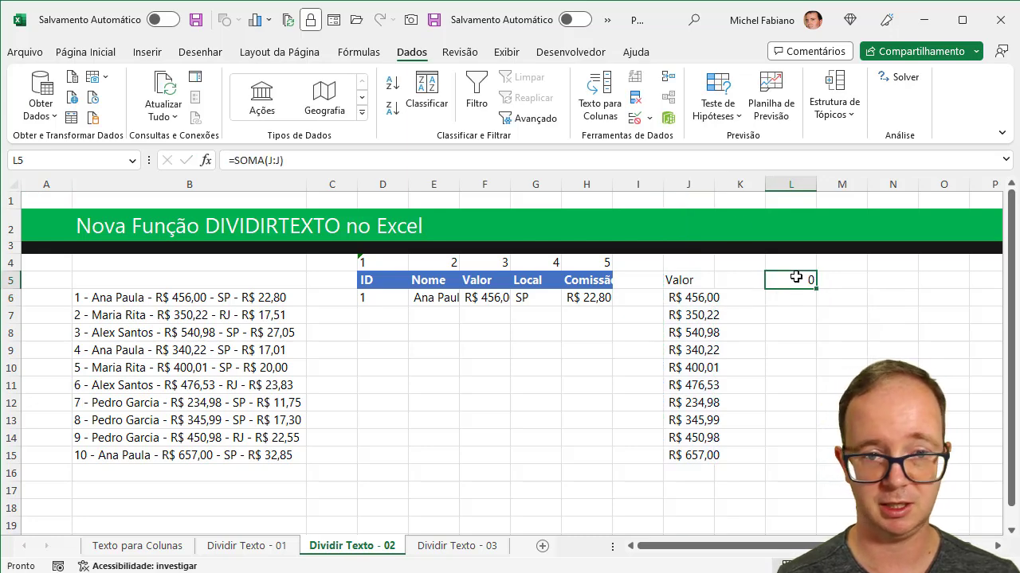
# Append *1 to J6's lookup and refill to J15 so L5 totals 4252,91
pyautogui.click(701, 298)
pyautogui.click(563, 160)
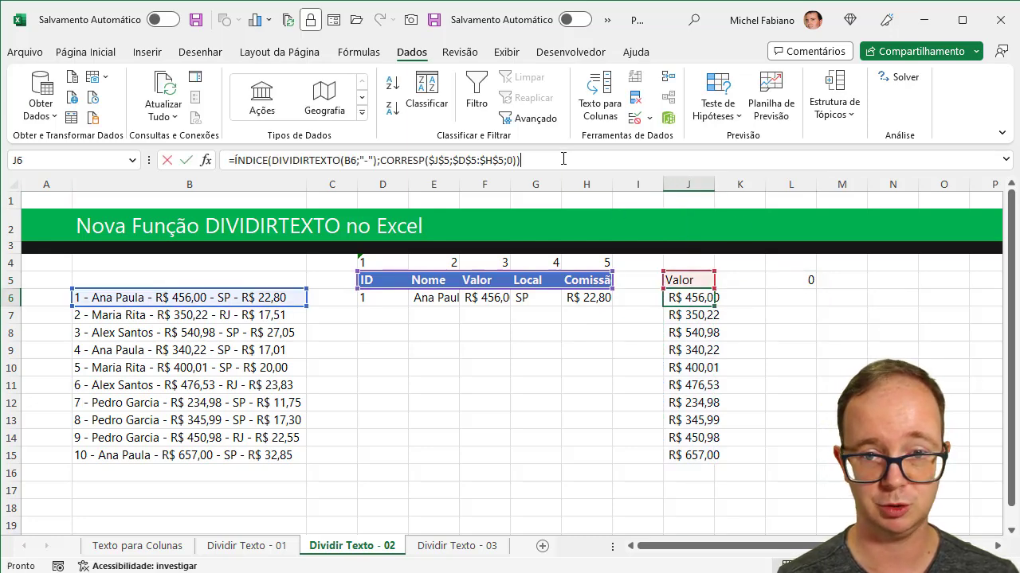
pyautogui.write('*1')
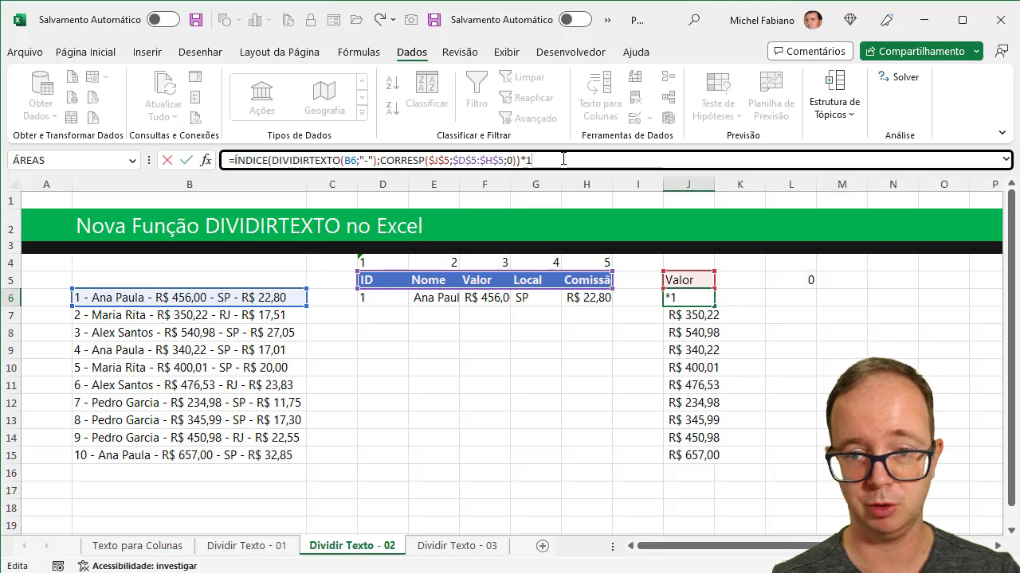
pyautogui.press('Return')
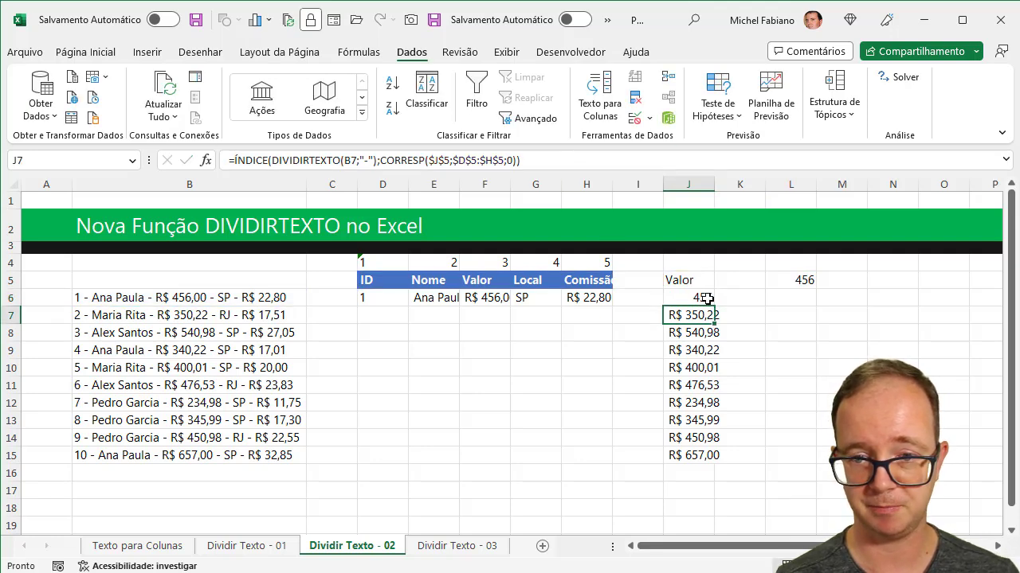
pyautogui.click(707, 299)
pyautogui.doubleClick(716, 306)
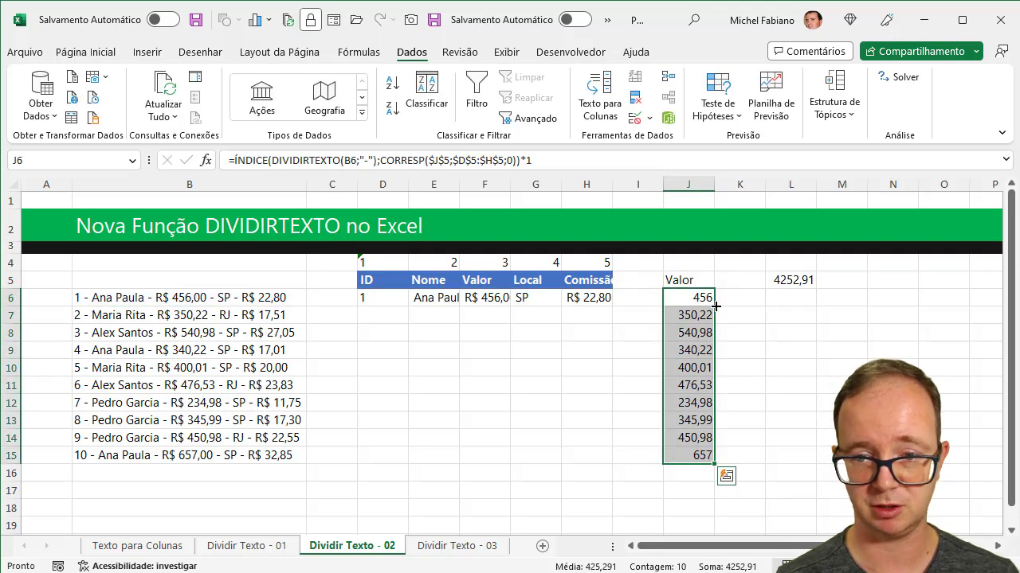
pyautogui.click(792, 277)
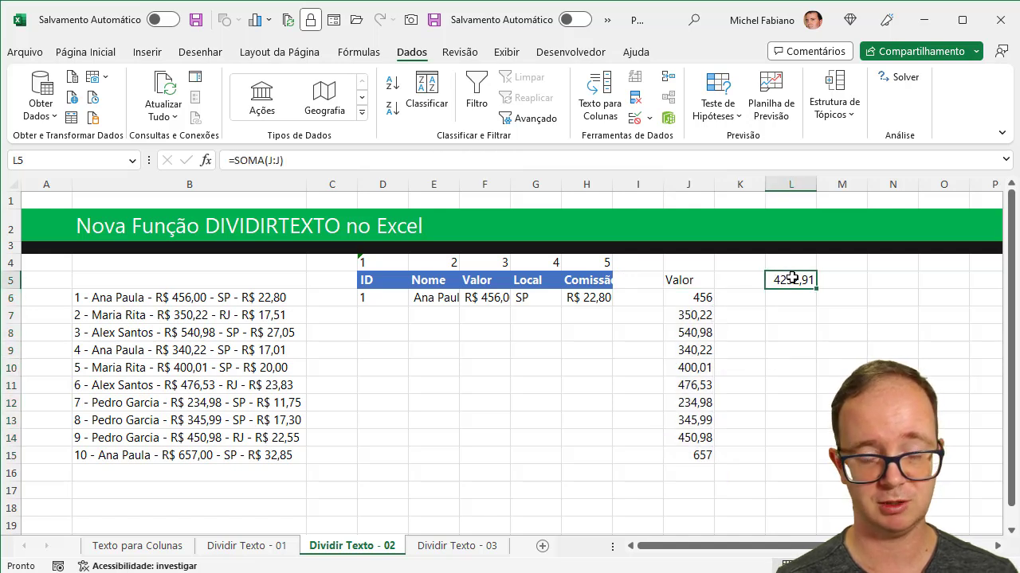
# Switch J5 to Comissão so L5 totals 212,65, then inspect the L5 and J6 formulas
pyautogui.click(687, 277)
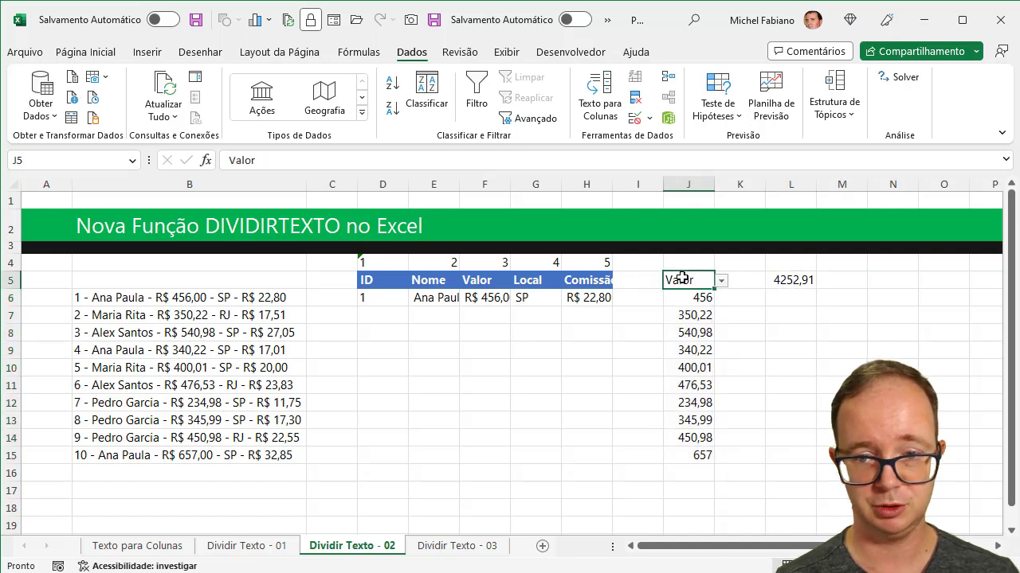
pyautogui.click(720, 280)
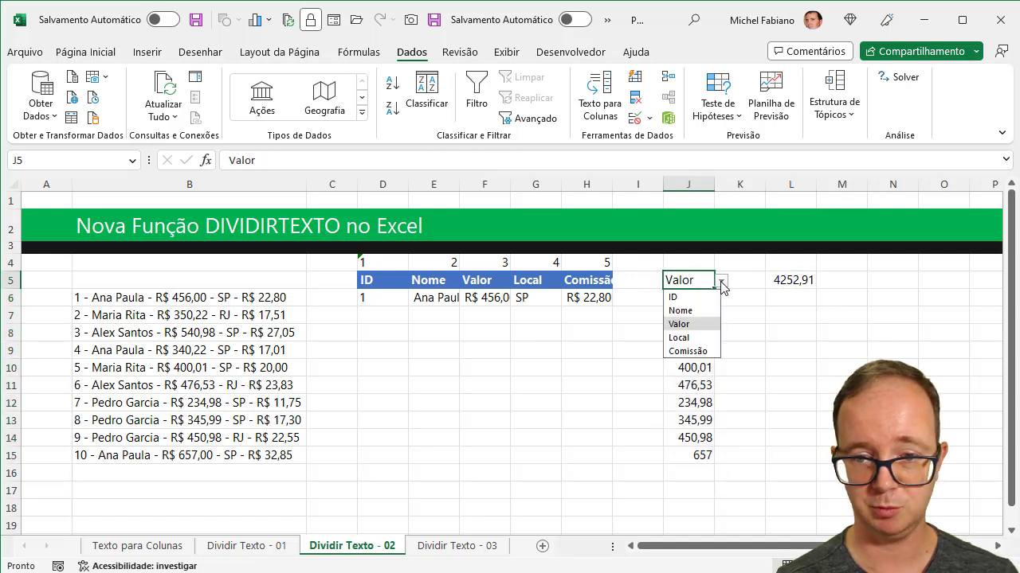
pyautogui.click(686, 351)
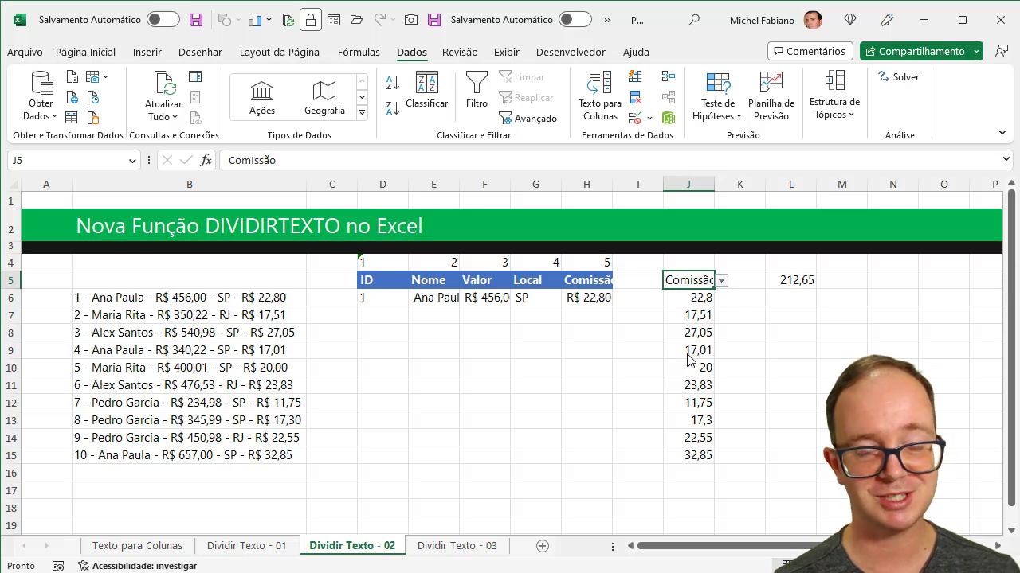
pyautogui.click(805, 279)
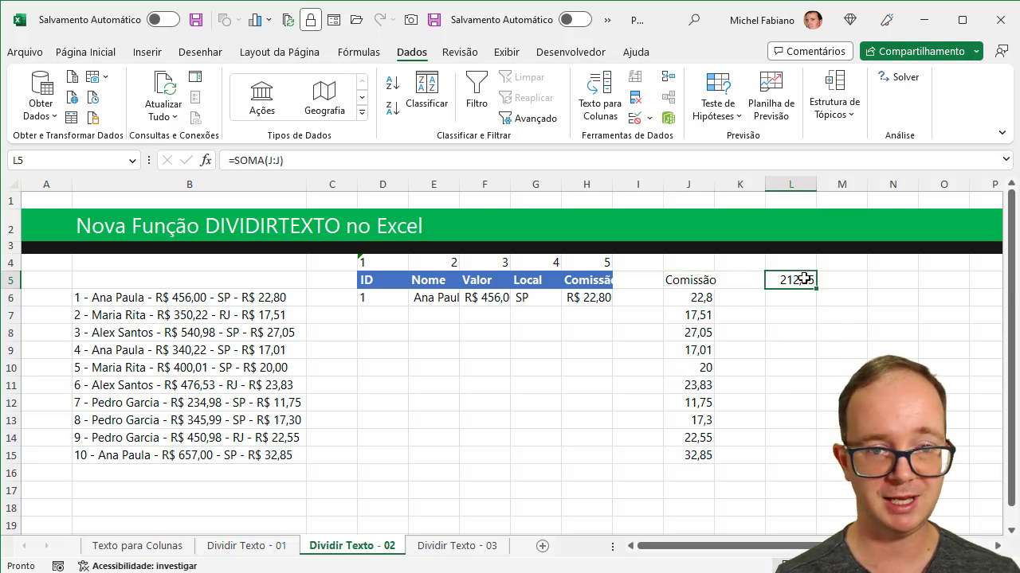
pyautogui.click(690, 296)
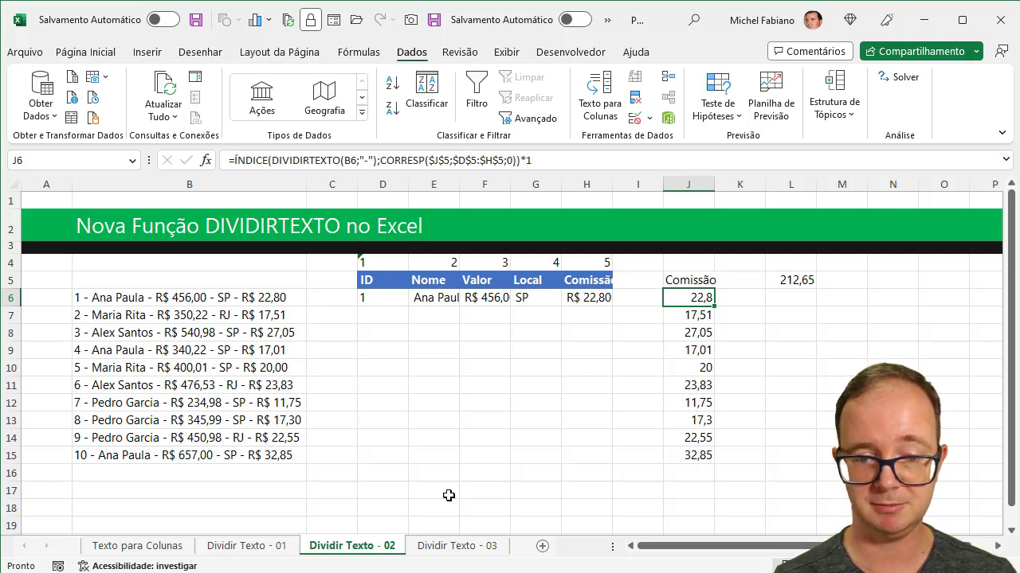
# Go to the Dividir Texto - 03 sheet showing the multi-delimiter split example
pyautogui.click(444, 550)
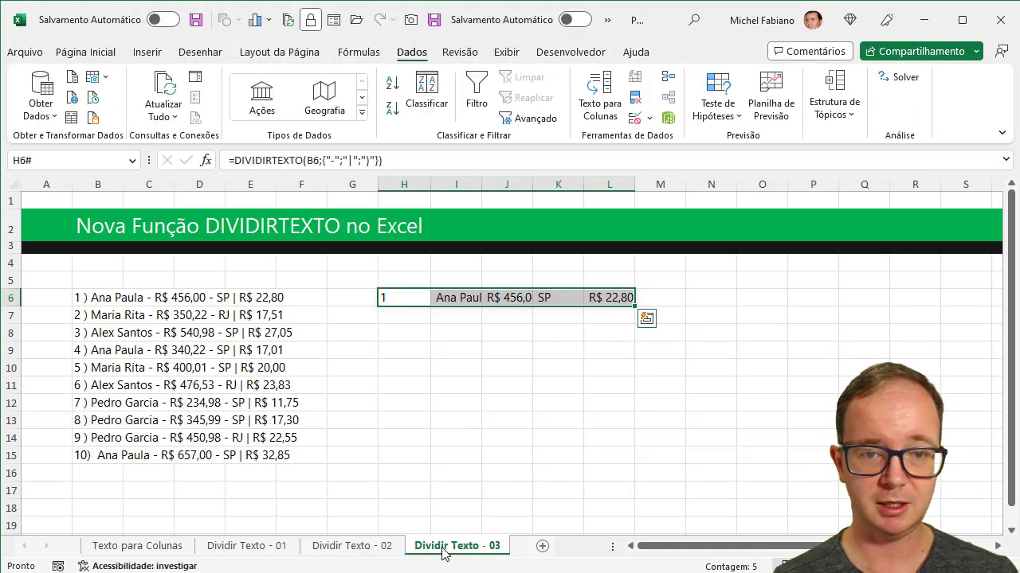
# Clear H6 and start a new DIVIDIRTEXTO formula using B6 as the text
pyautogui.click(415, 297)
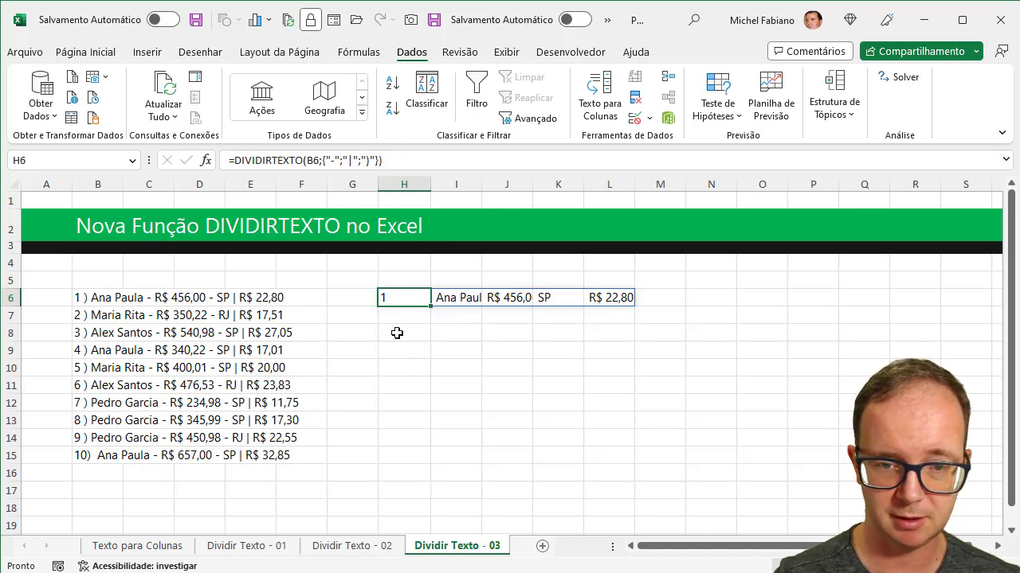
pyautogui.press('Delete')
pyautogui.write('=did')
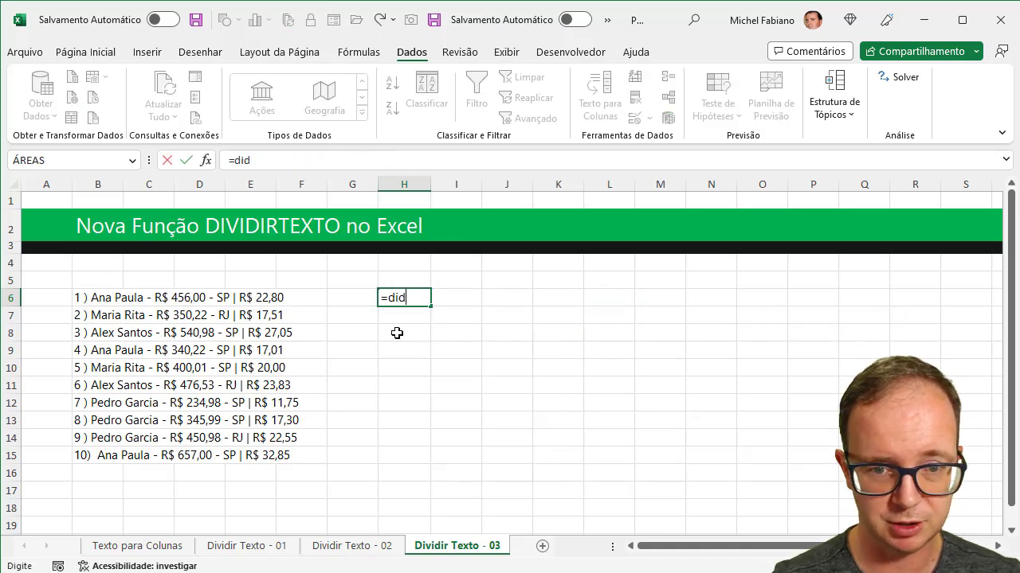
pyautogui.press('BackSpace')
pyautogui.write('vidir')
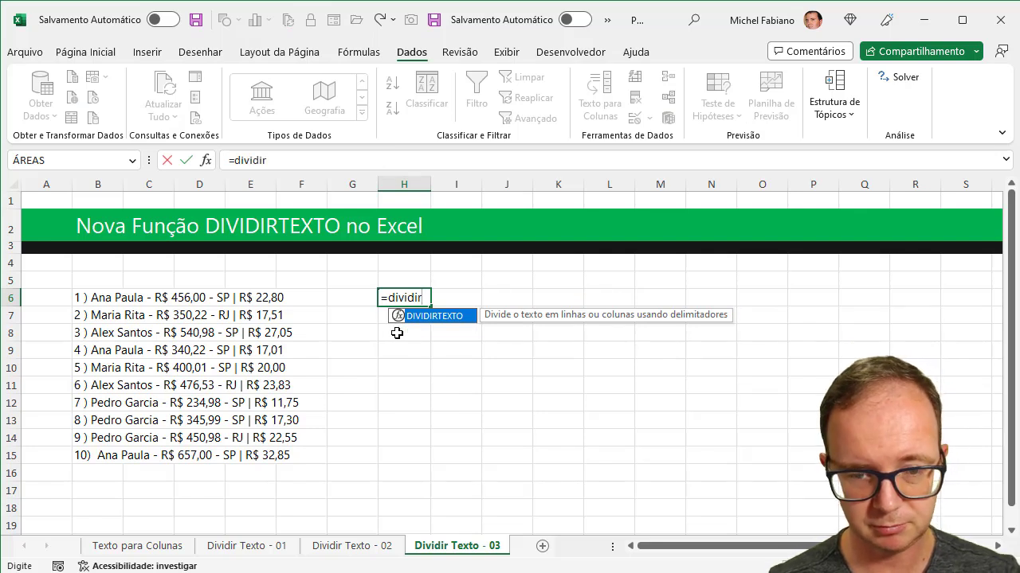
pyautogui.doubleClick(451, 319)
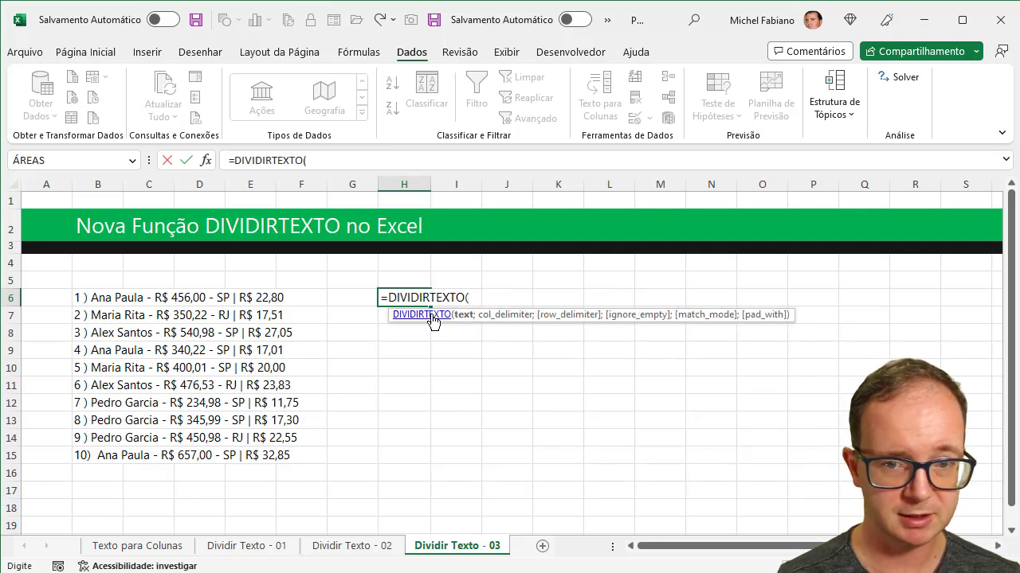
pyautogui.click(108, 299)
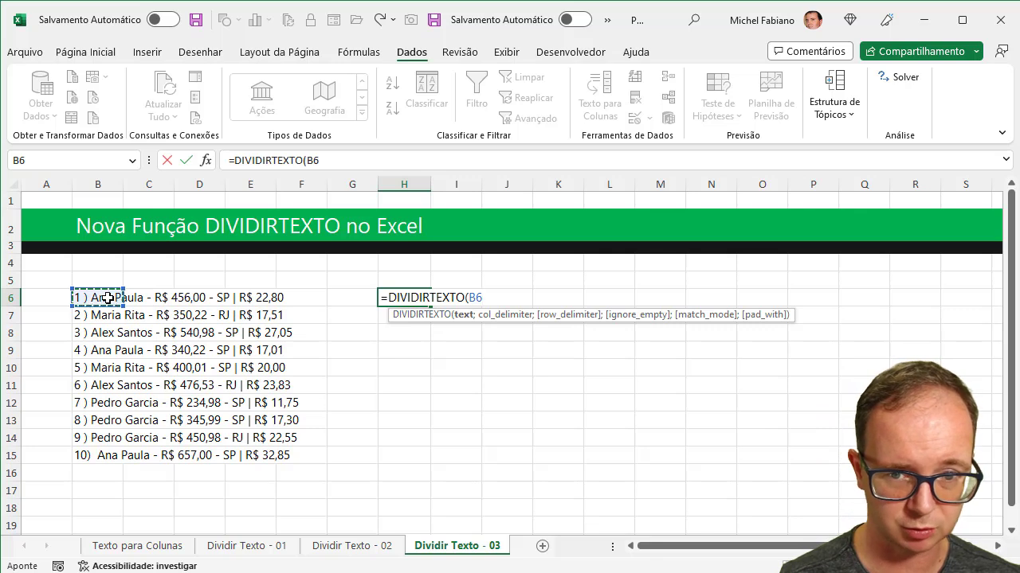
# Add the delimiter array {"-";"|";")"} so H6:L6 show 1, name, R$ 456,00, SP, R$ 22,80
pyautogui.write(';{')
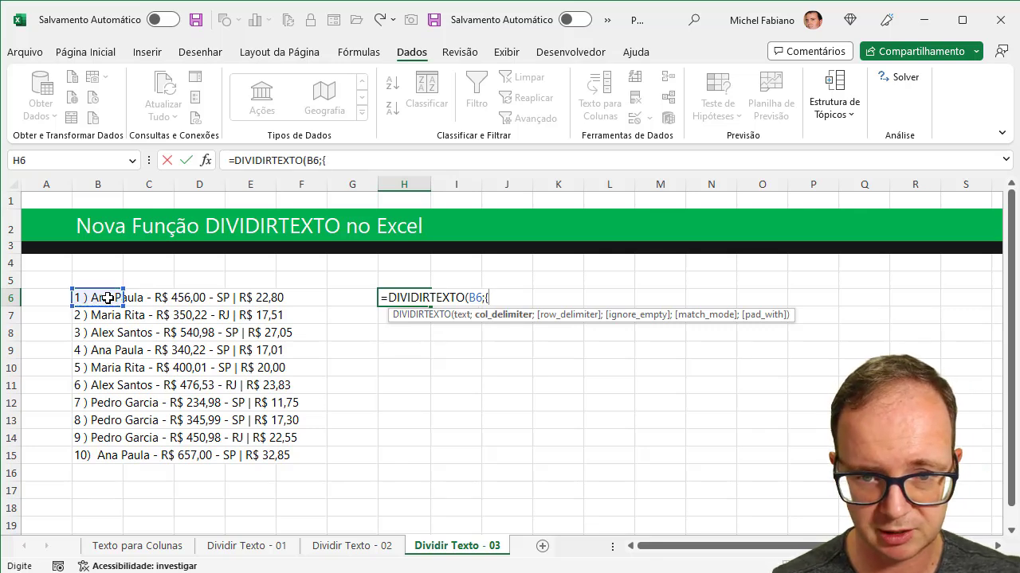
pyautogui.write('"')
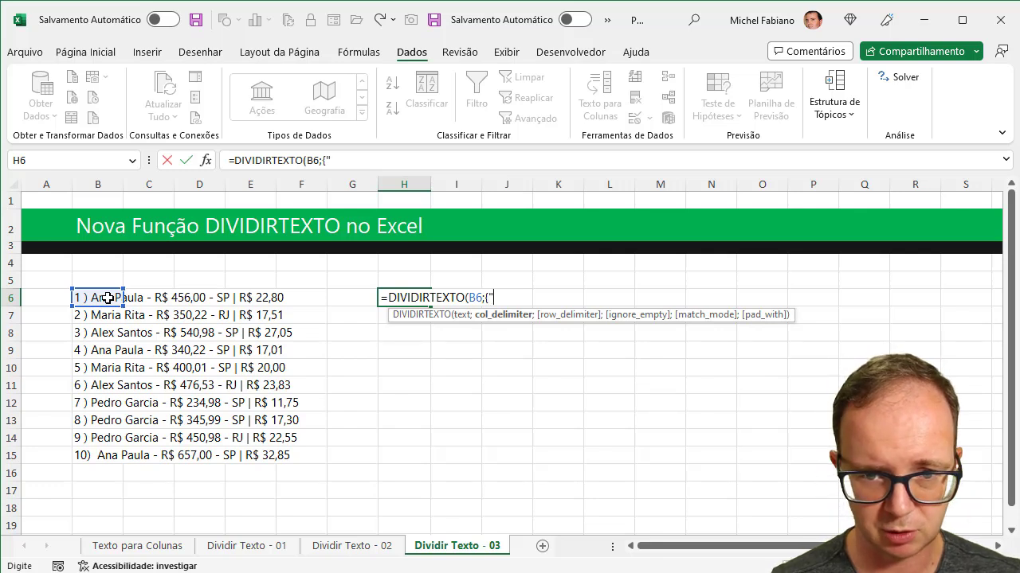
pyautogui.press('BackSpace')
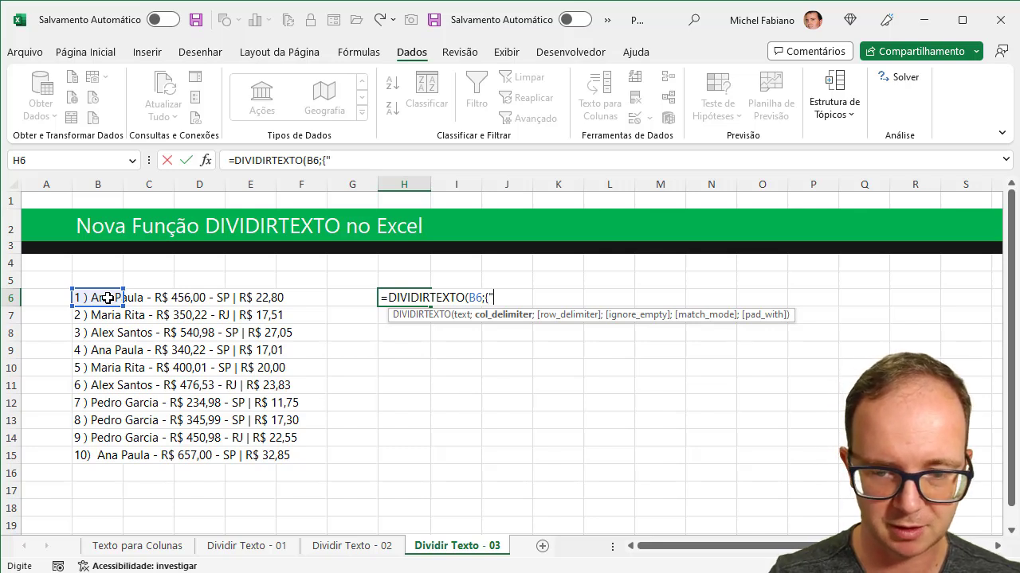
pyautogui.write('-')
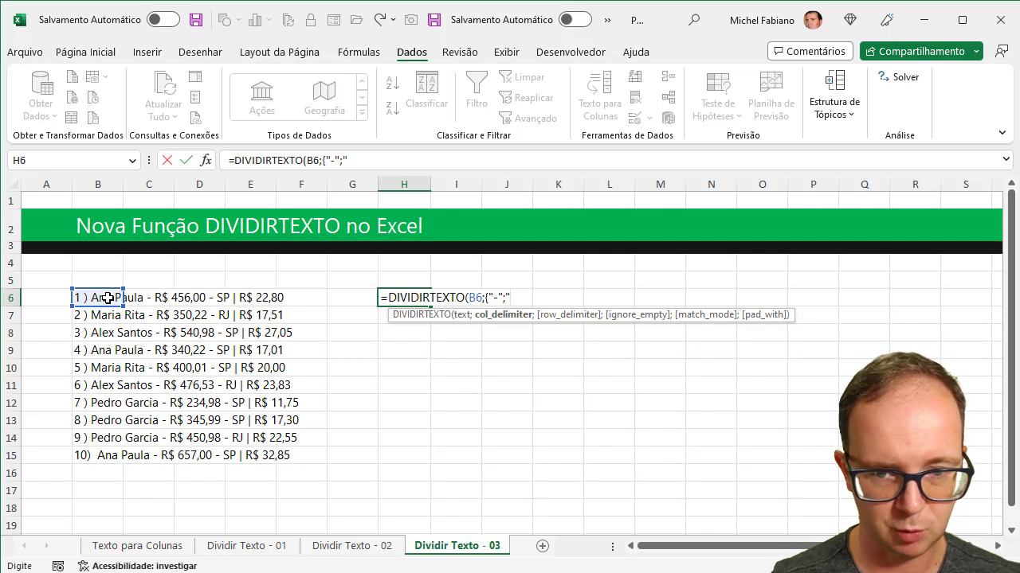
pyautogui.write('|')
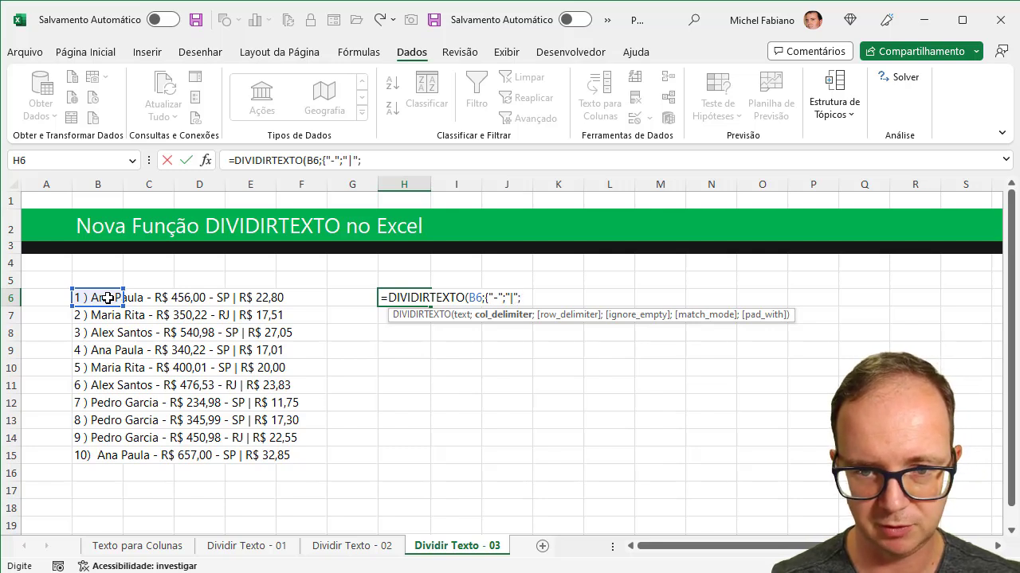
pyautogui.write(')')
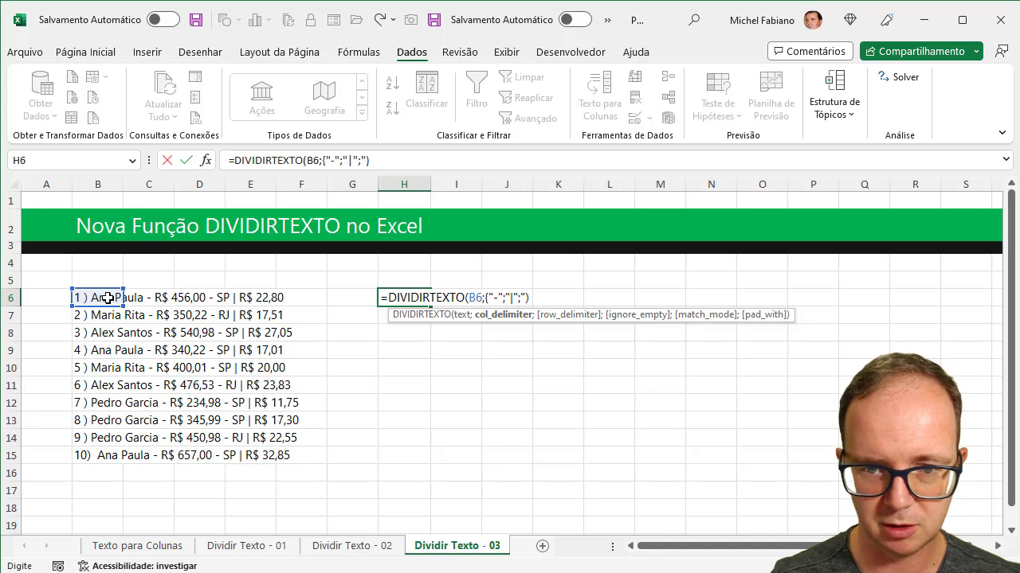
pyautogui.write(')"')
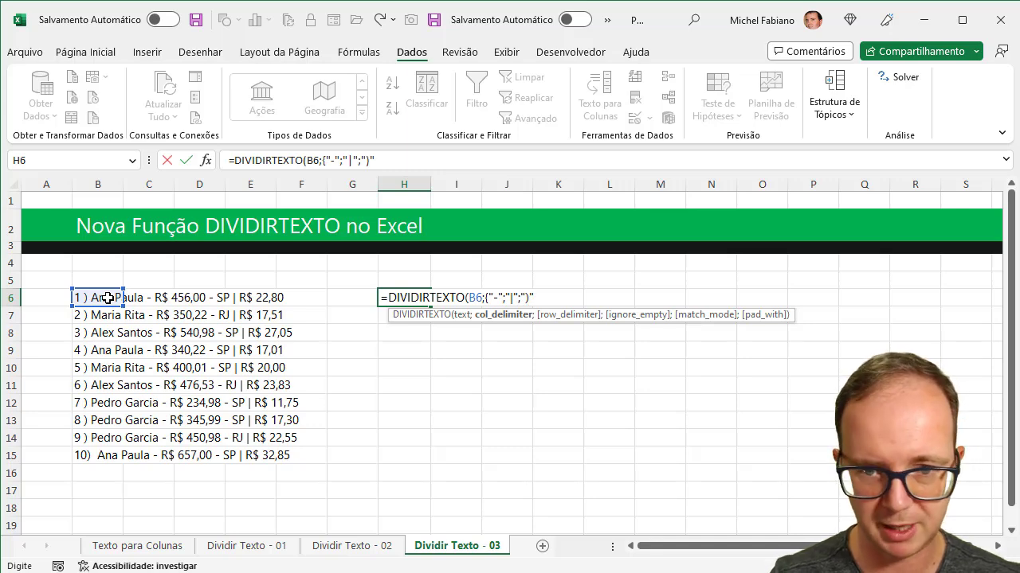
pyautogui.write(')')
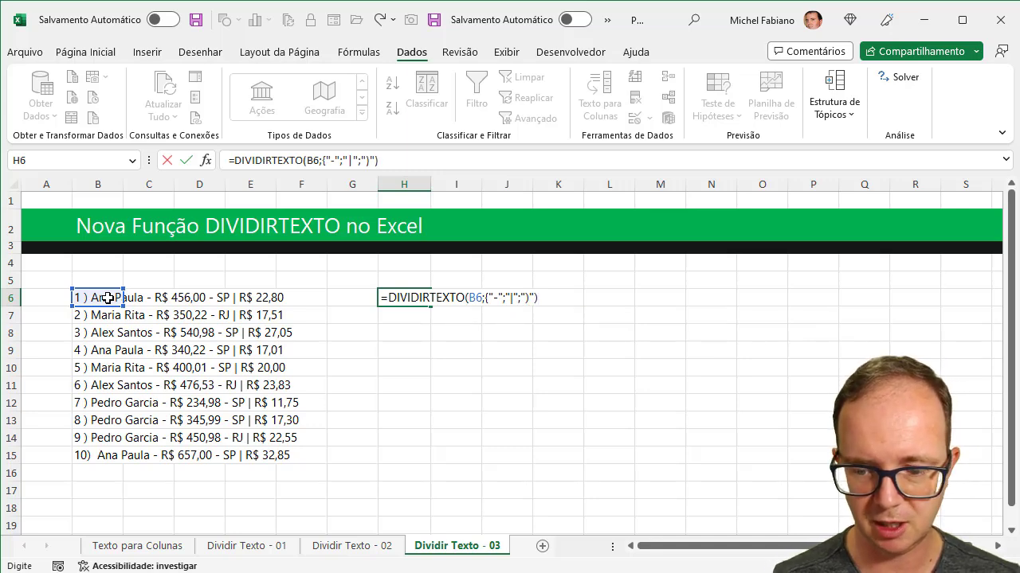
pyautogui.press('Return')
pyautogui.press('Return')
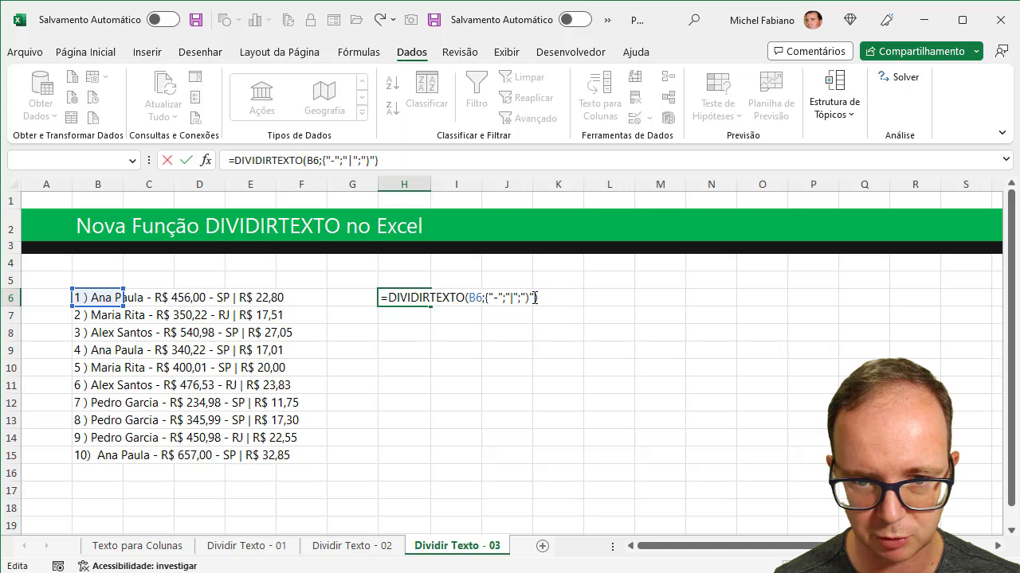
pyautogui.click(534, 298)
pyautogui.write('}')
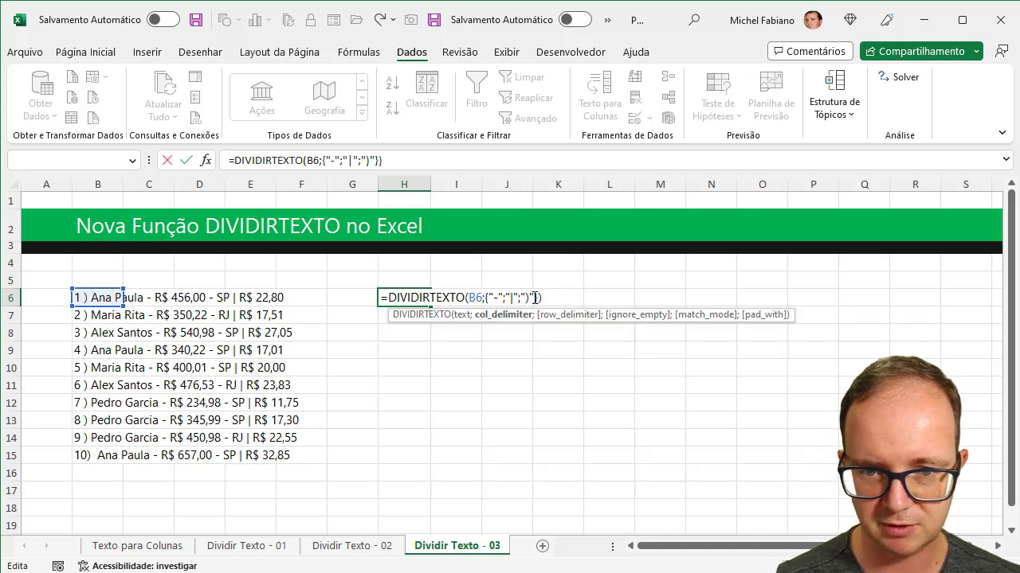
pyautogui.press('Return')
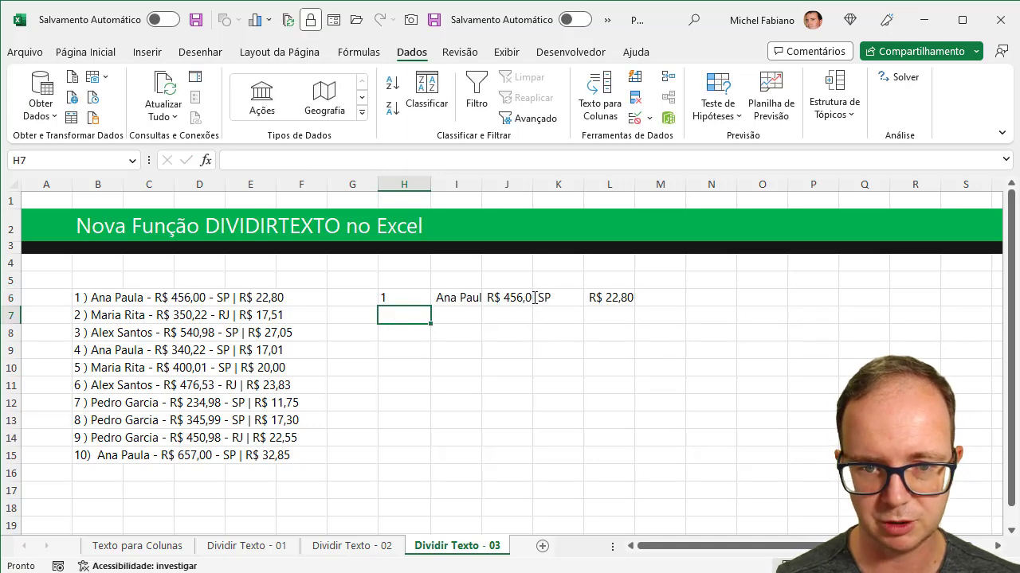
# Fill the H6 split formula down to H15 and autofit columns I through L
pyautogui.click(385, 297)
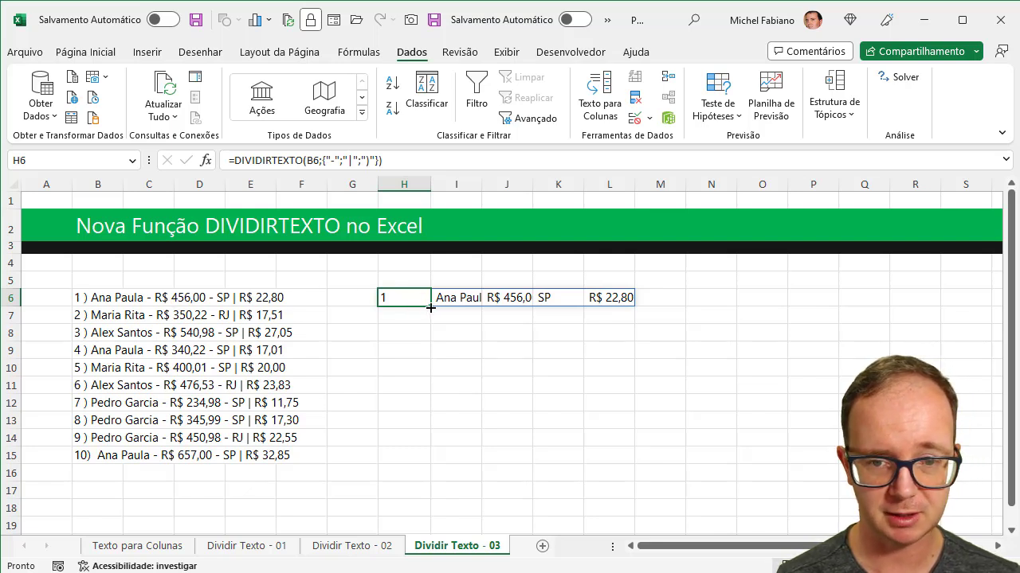
pyautogui.moveTo(429, 307); pyautogui.dragTo(412, 461)
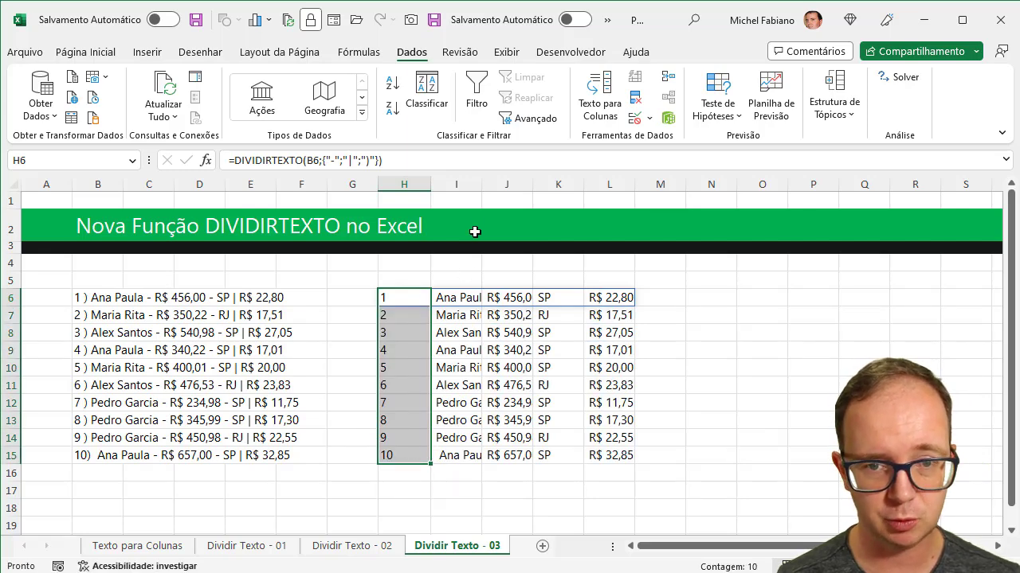
pyautogui.doubleClick(483, 182)
pyautogui.doubleClick(561, 182)
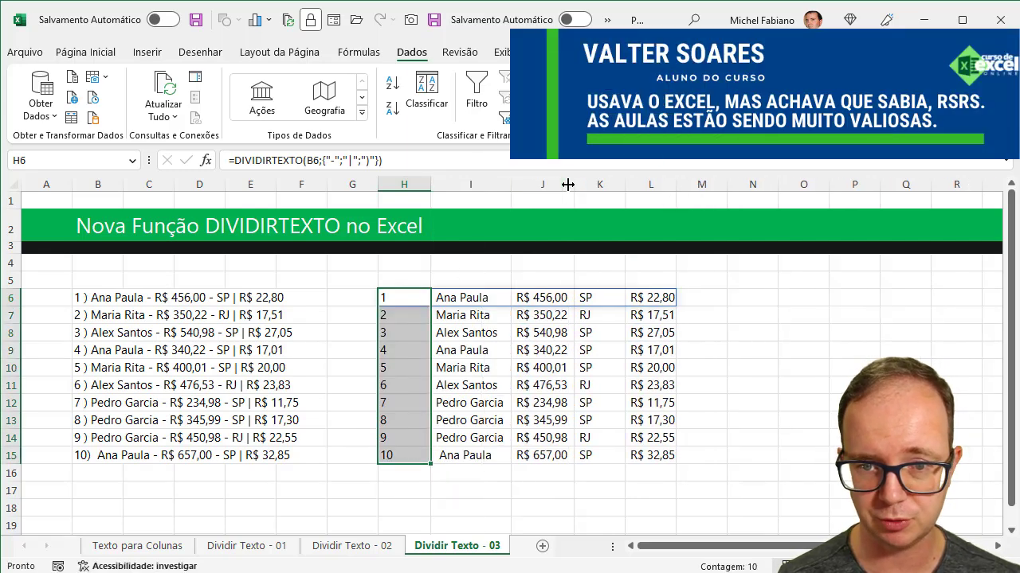
pyautogui.doubleClick(625, 184)
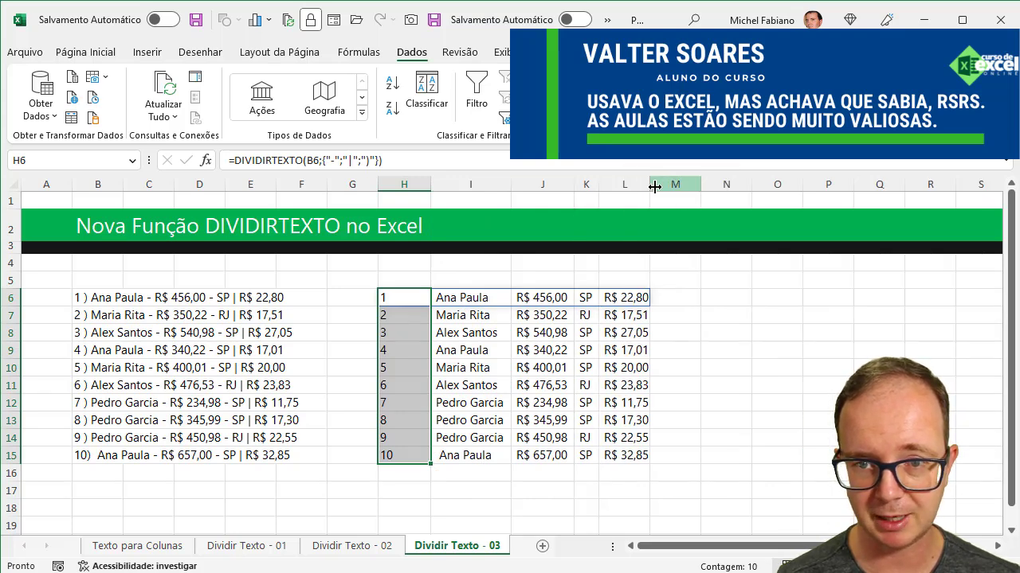
pyautogui.doubleClick(651, 184)
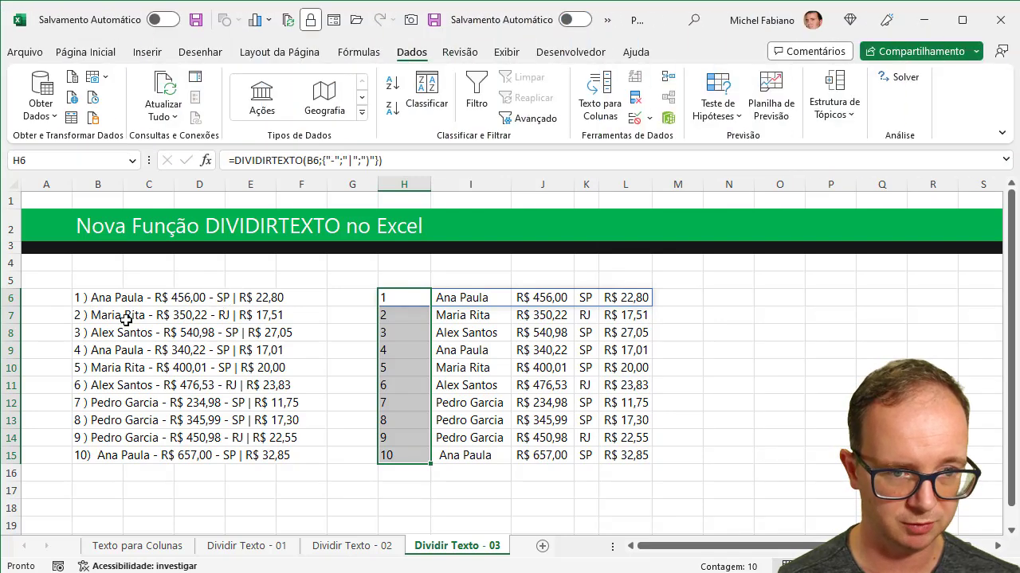
# Review the delimiter array in H6's formula and confirm it unchanged
pyautogui.doubleClick(401, 296)
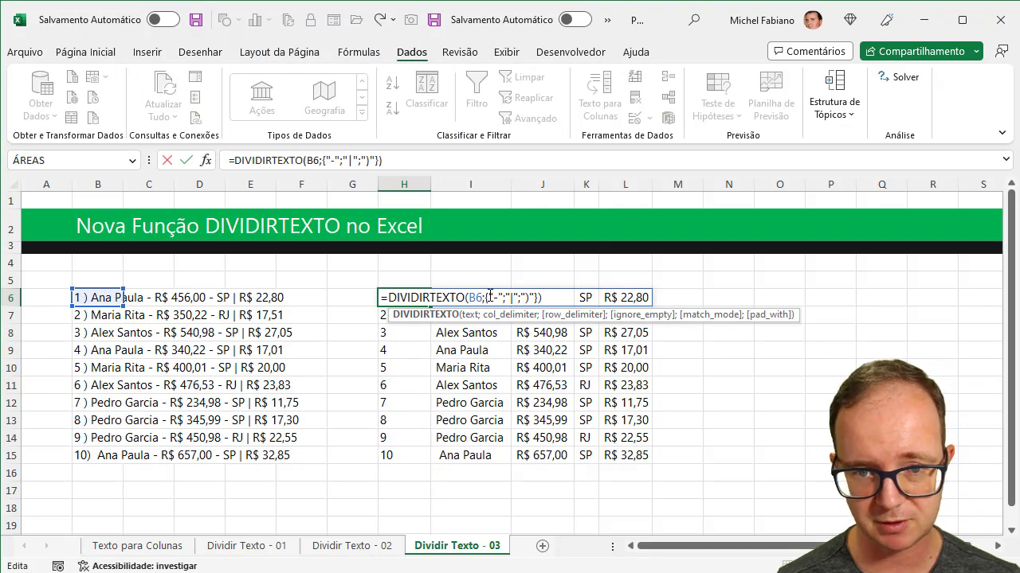
pyautogui.moveTo(489, 295); pyautogui.dragTo(532, 295)
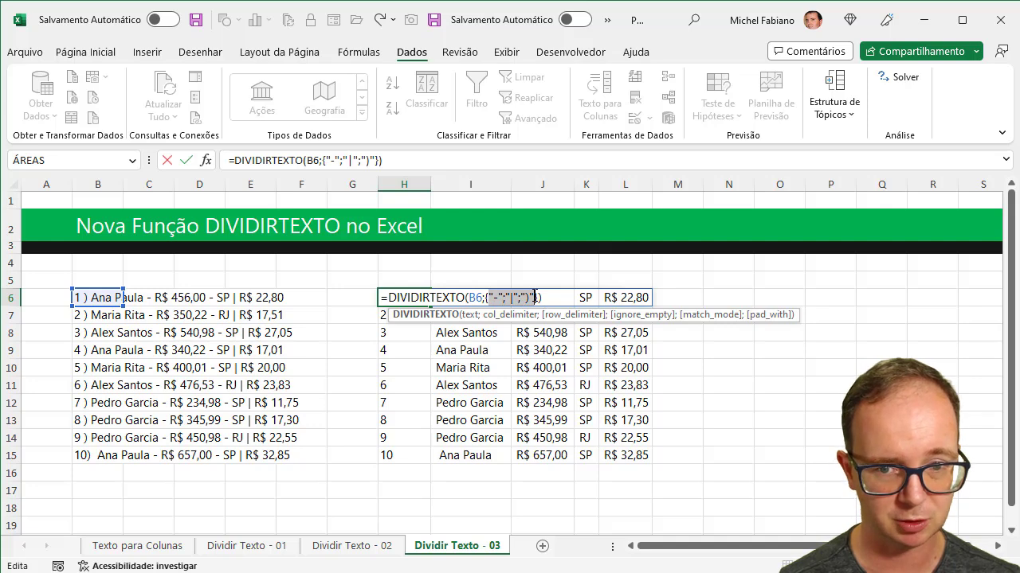
pyautogui.press('Return')
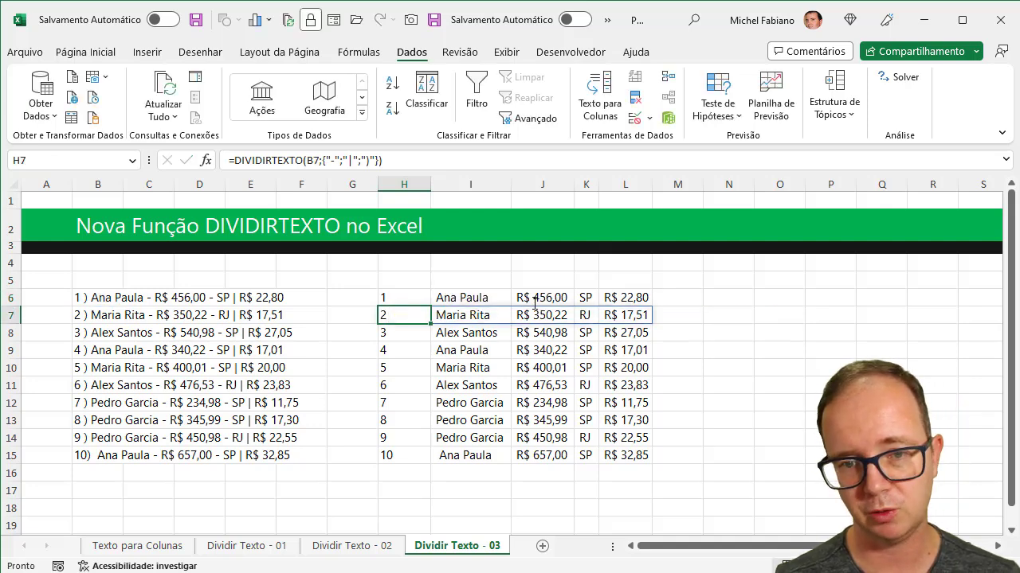